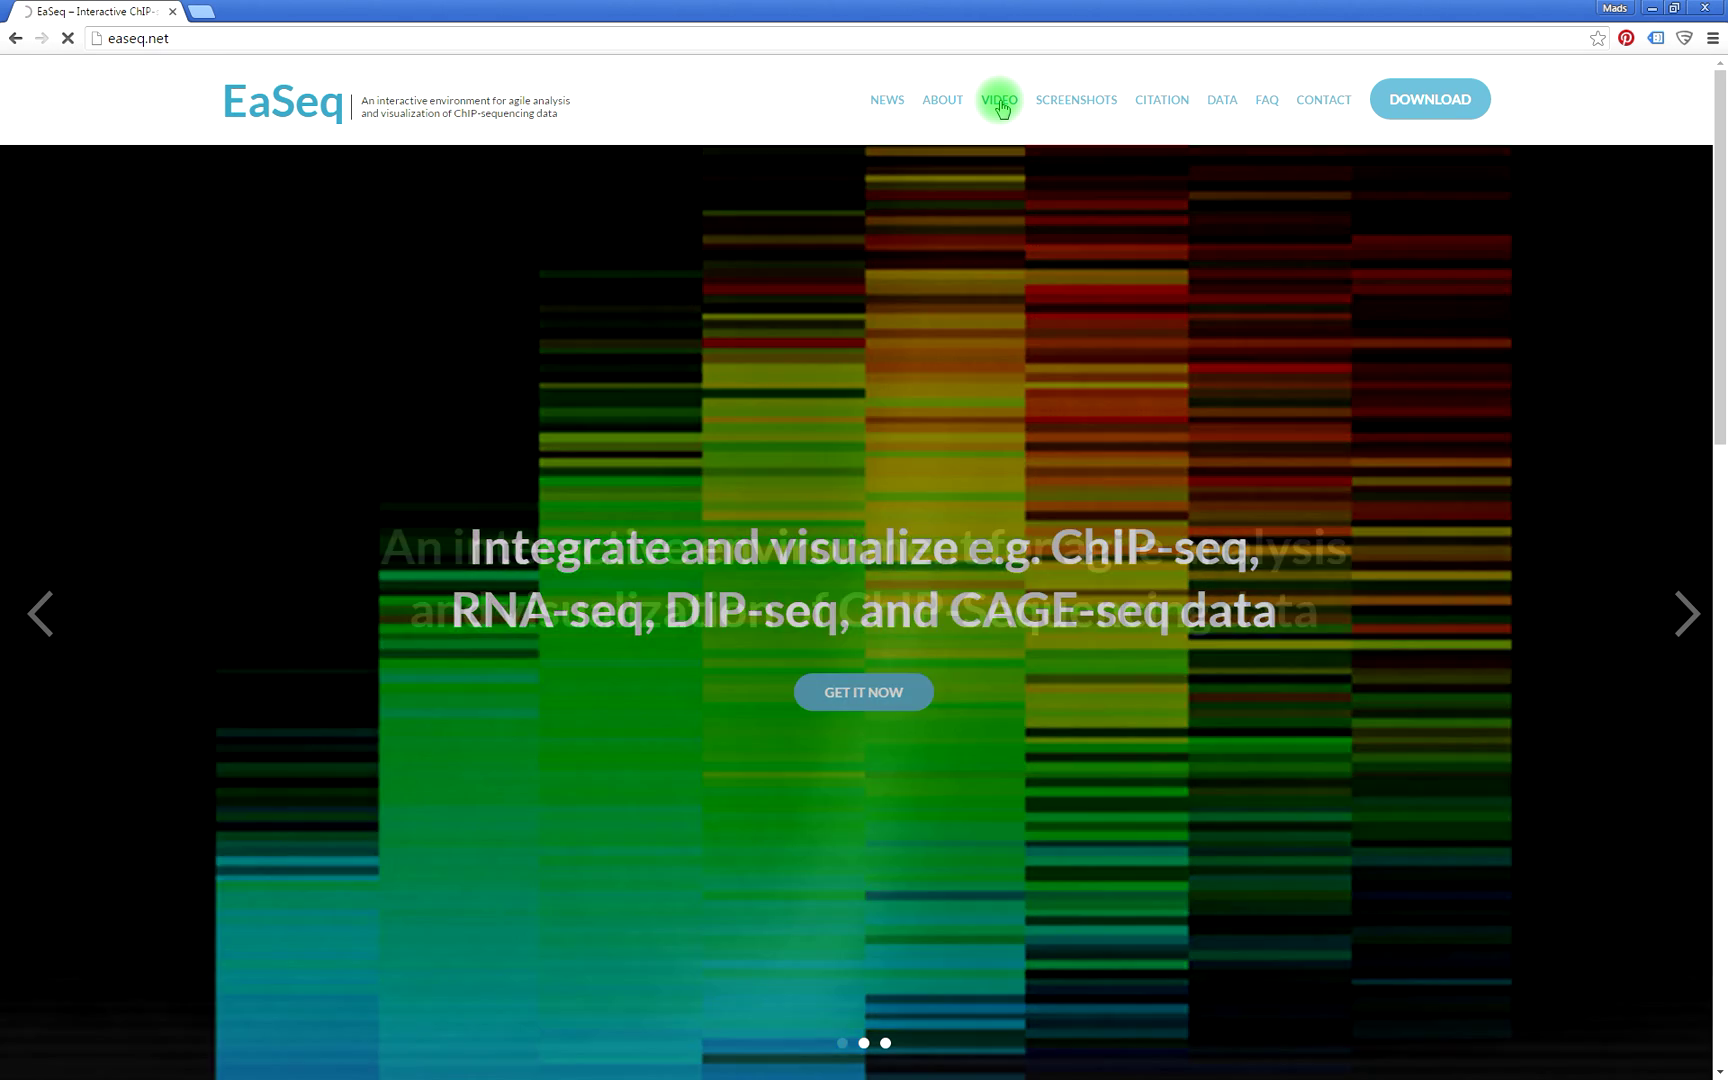
Step: Download the session file for the gene sizes tutorial from the easeq.net video page
scroll(475, 700, "down", 9)
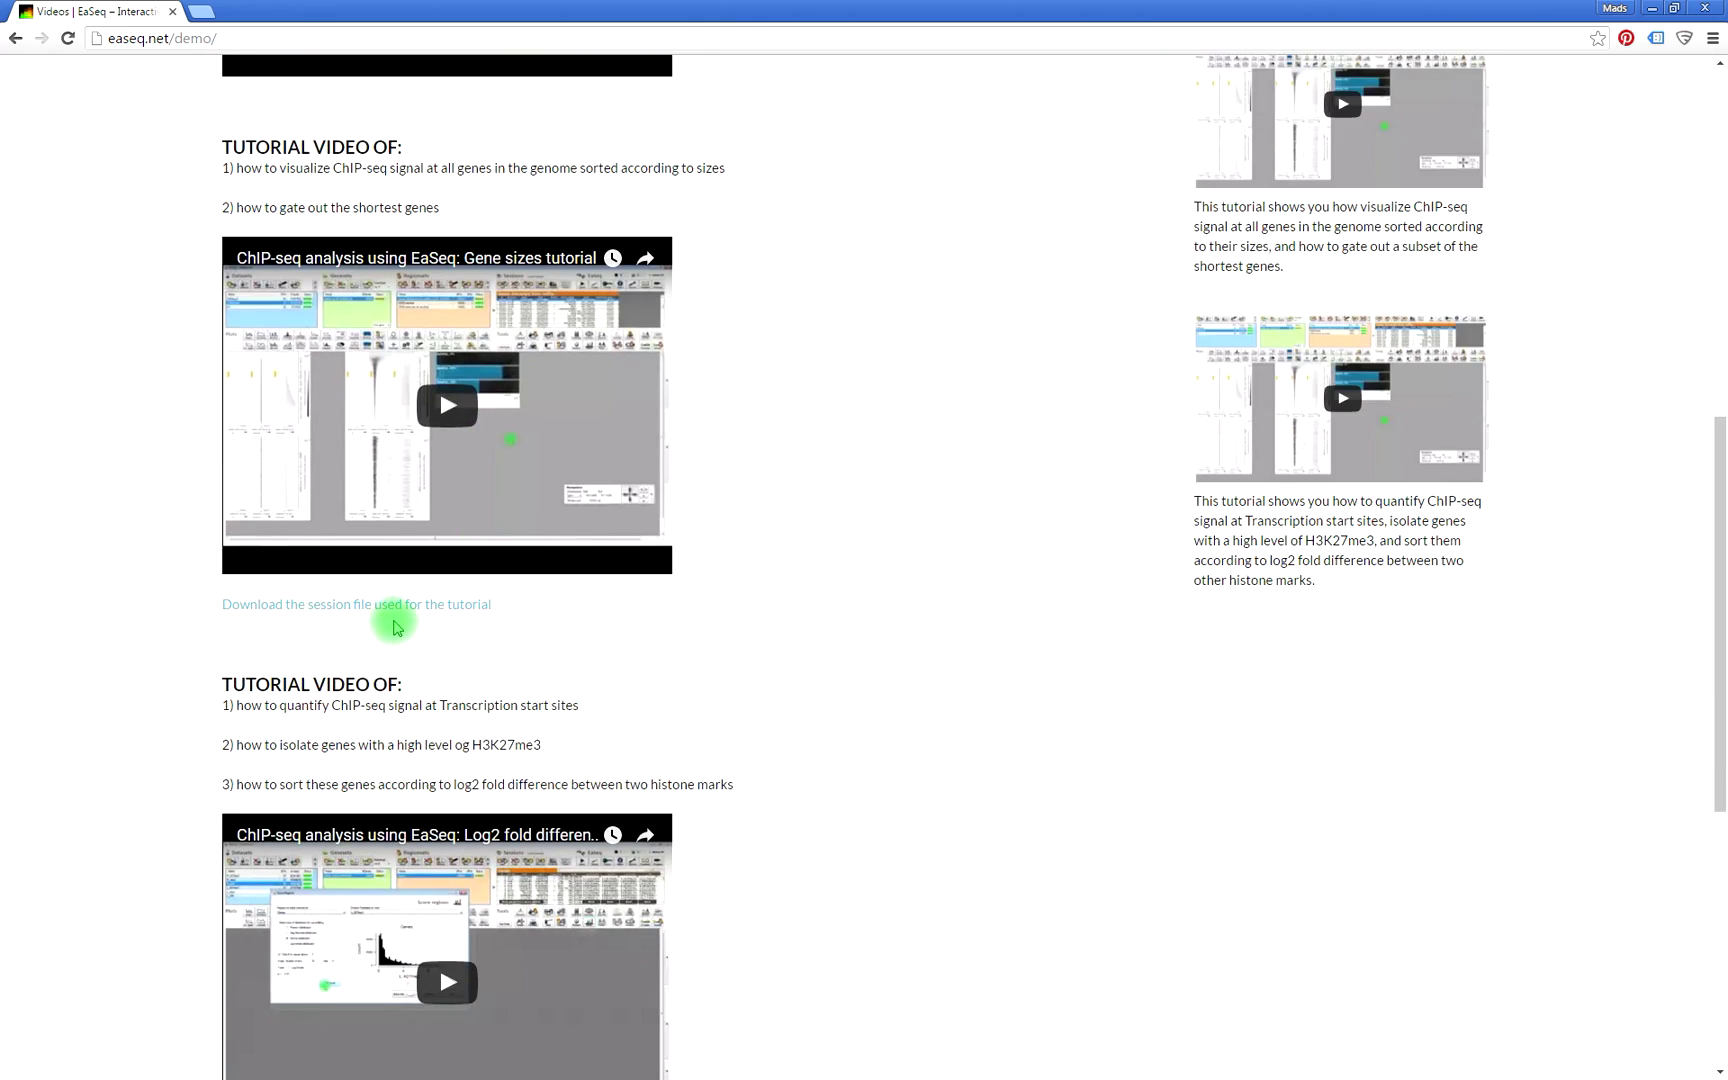
left_click(388, 605)
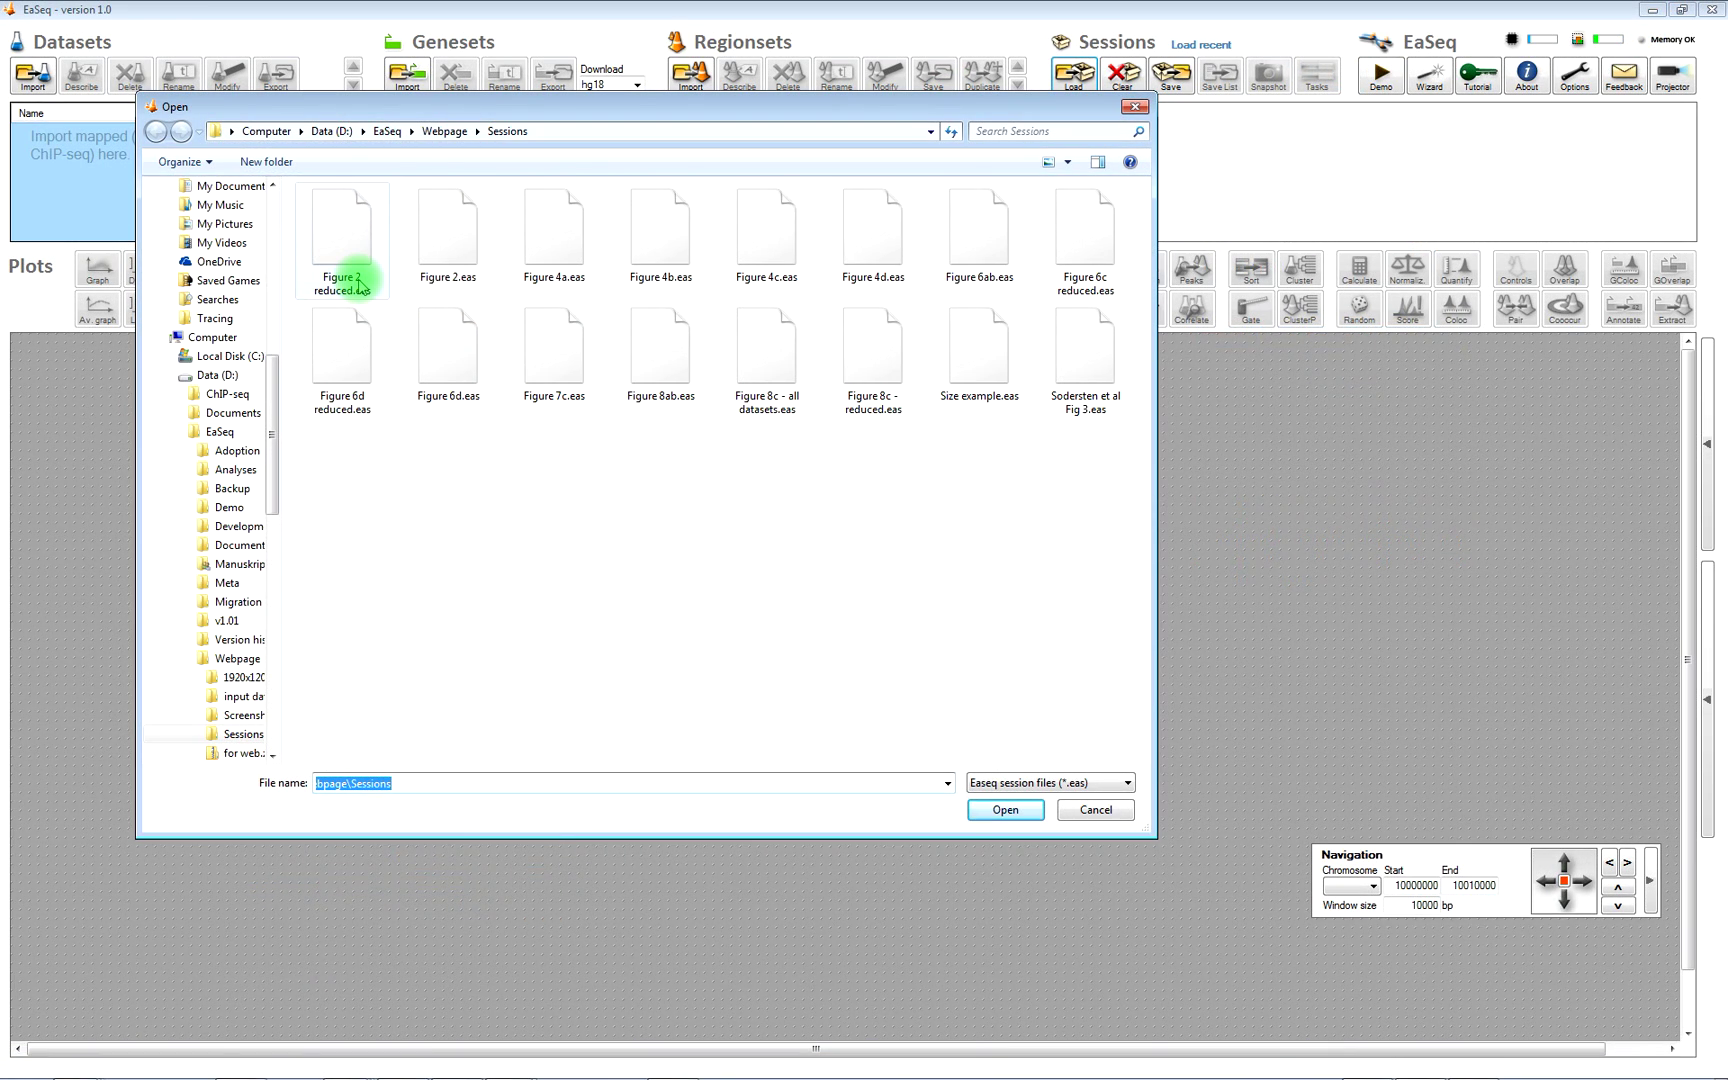
Step: Open Size example.eas and import the hg18 refFlat geneset with 54823 genes
double_click(975, 372)
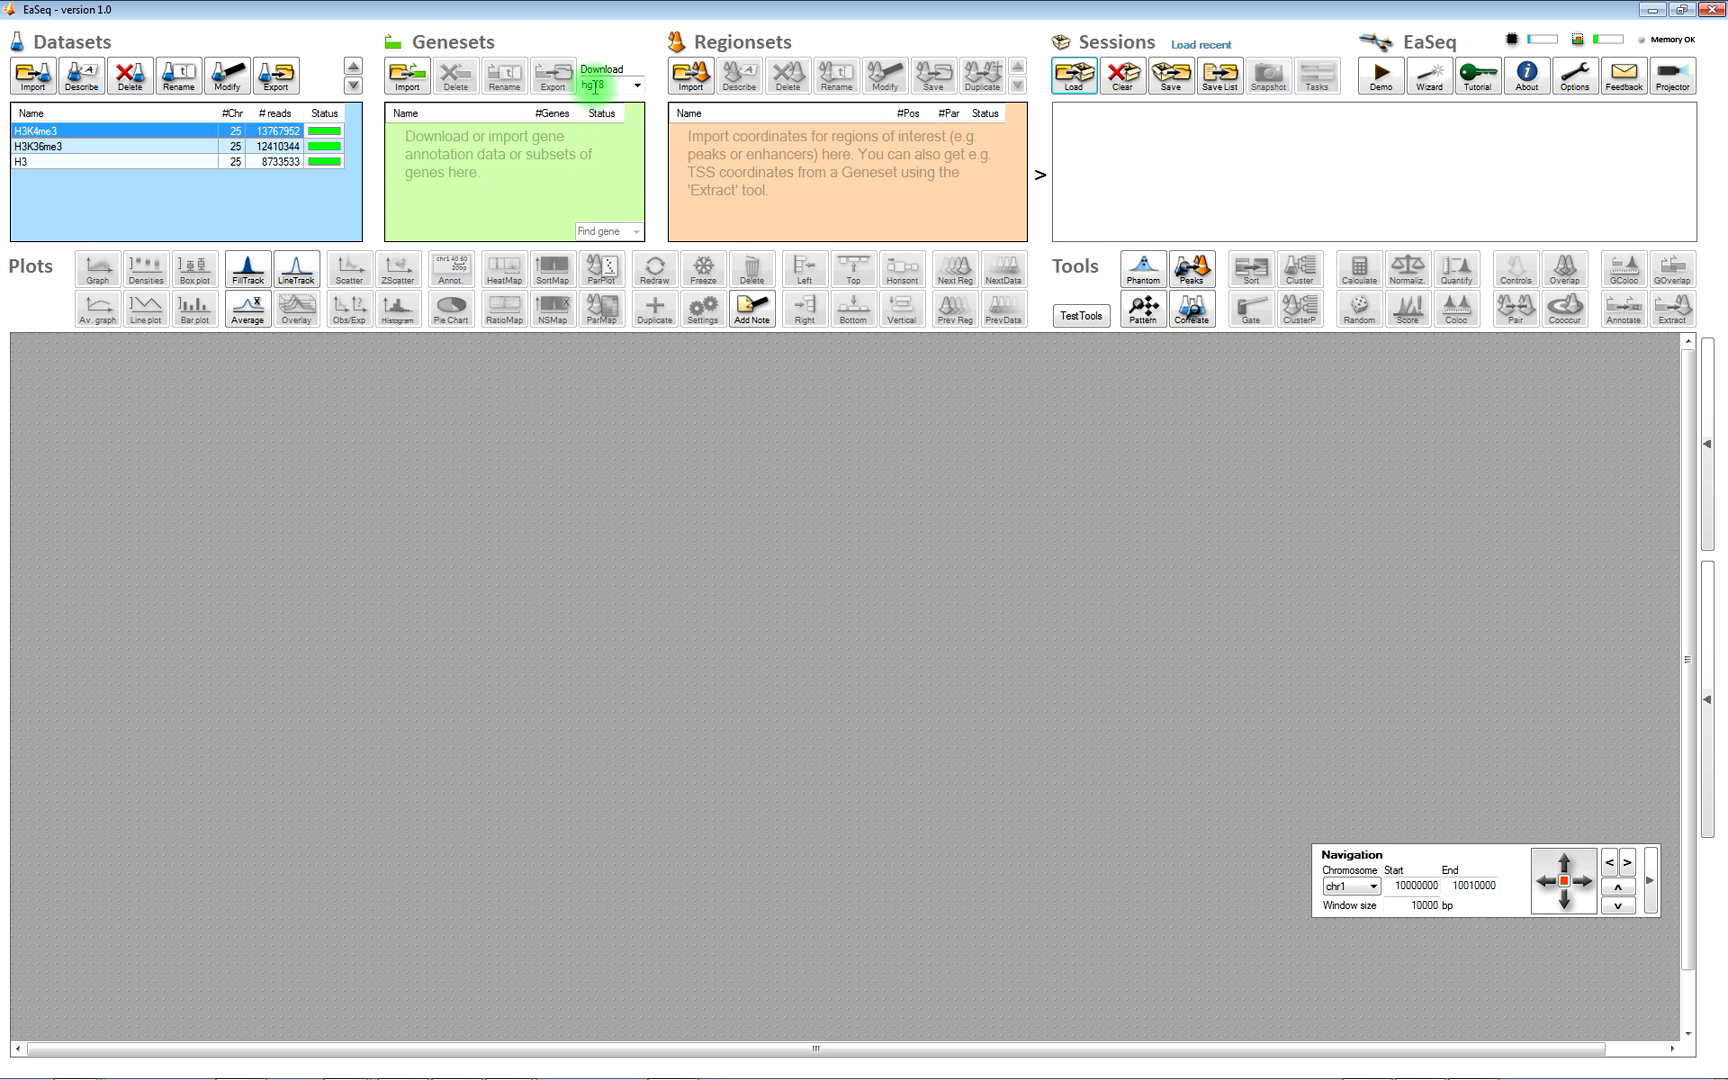
left_click(636, 88)
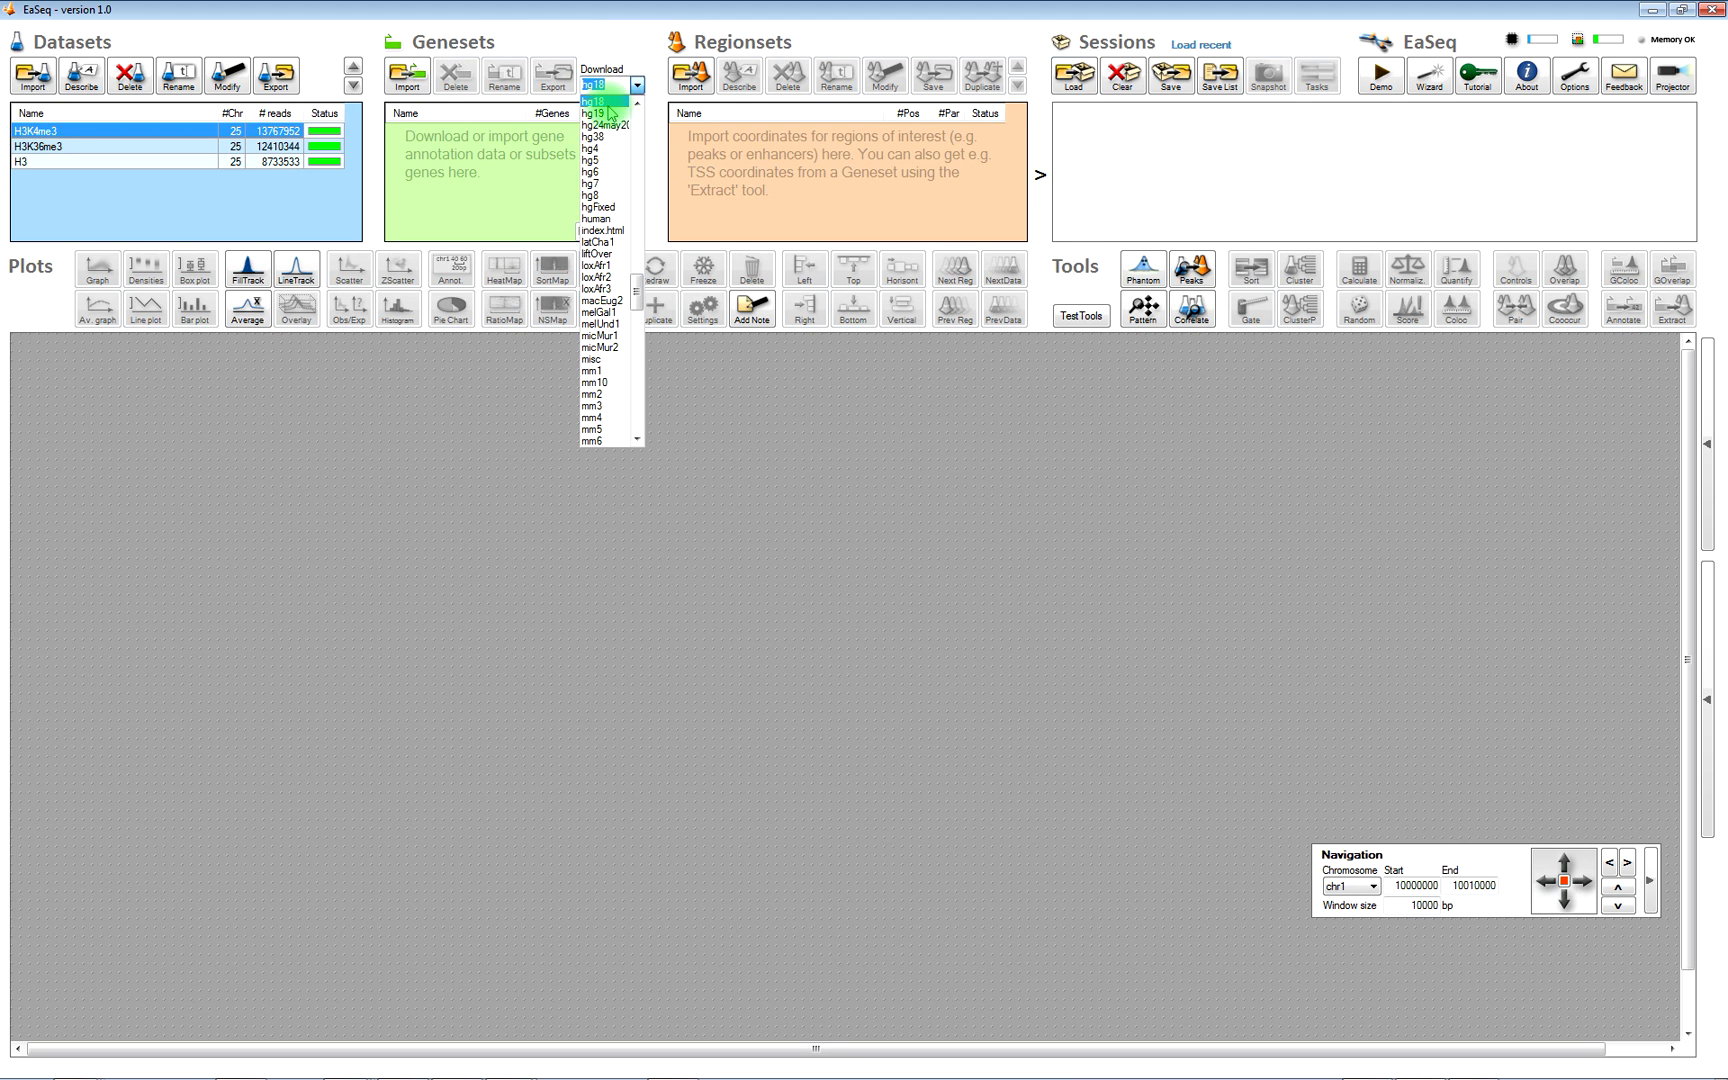
left_click(606, 102)
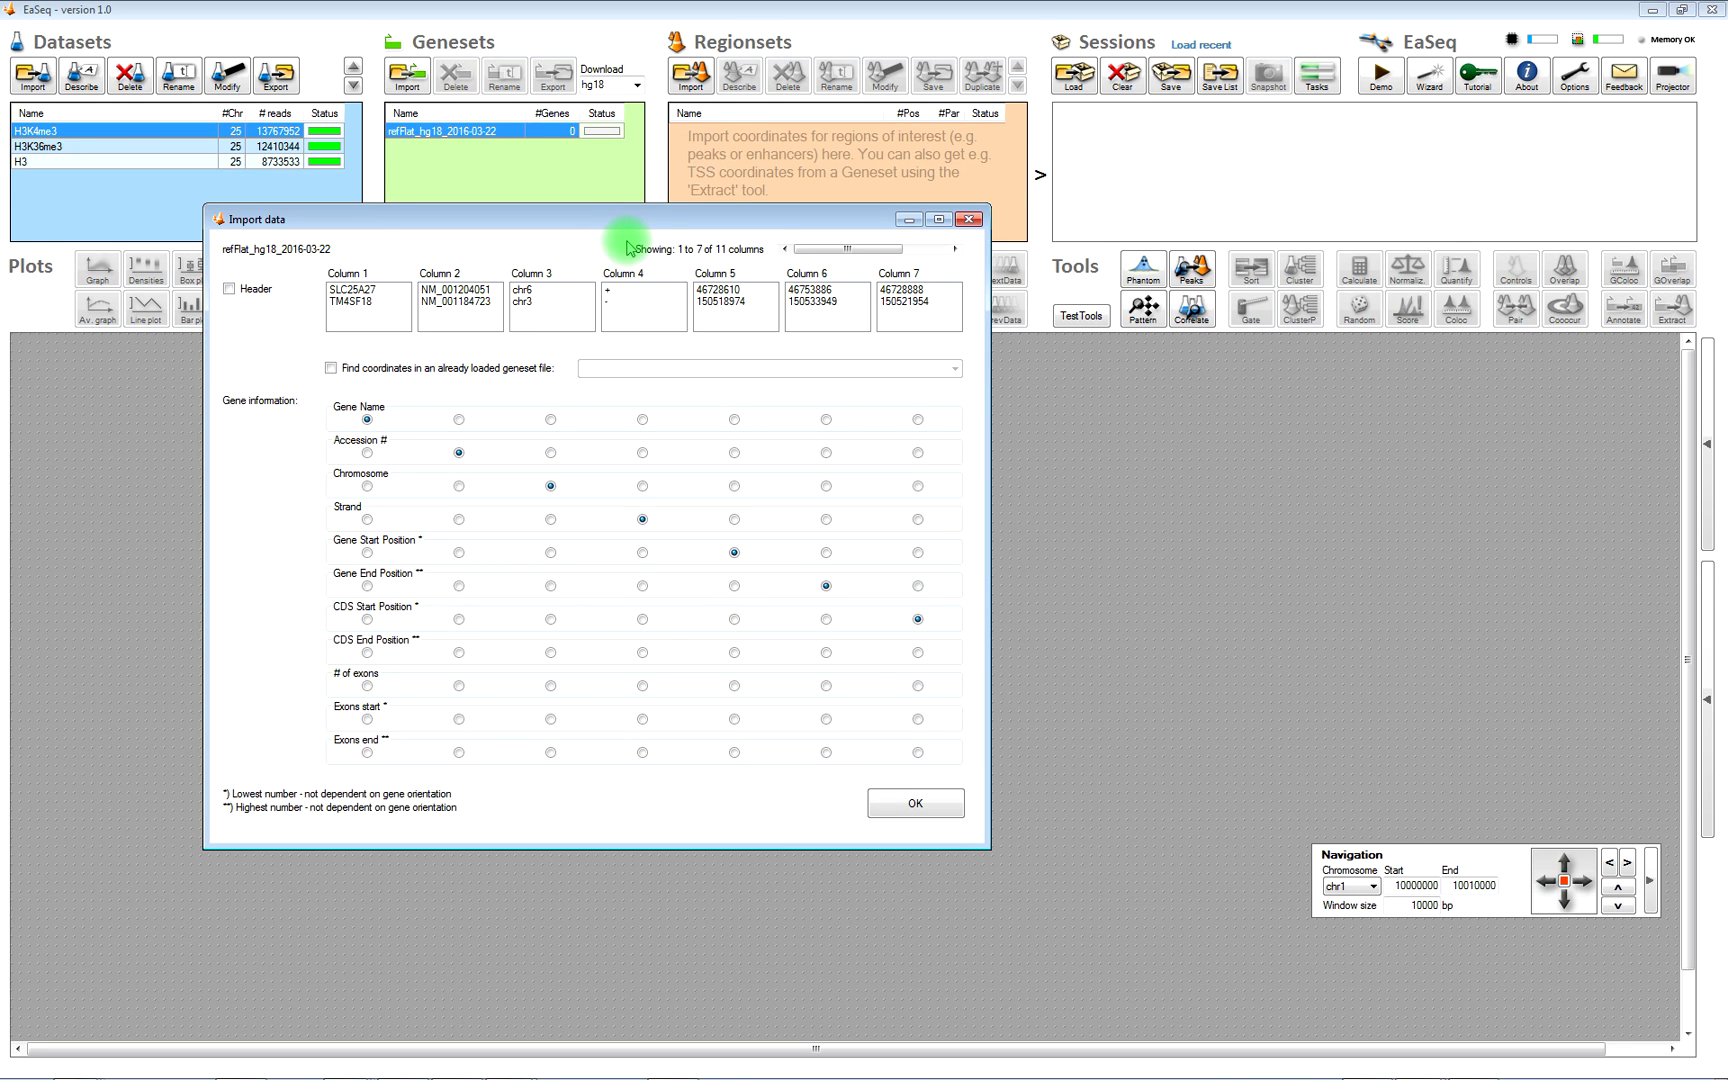
left_click(944, 805)
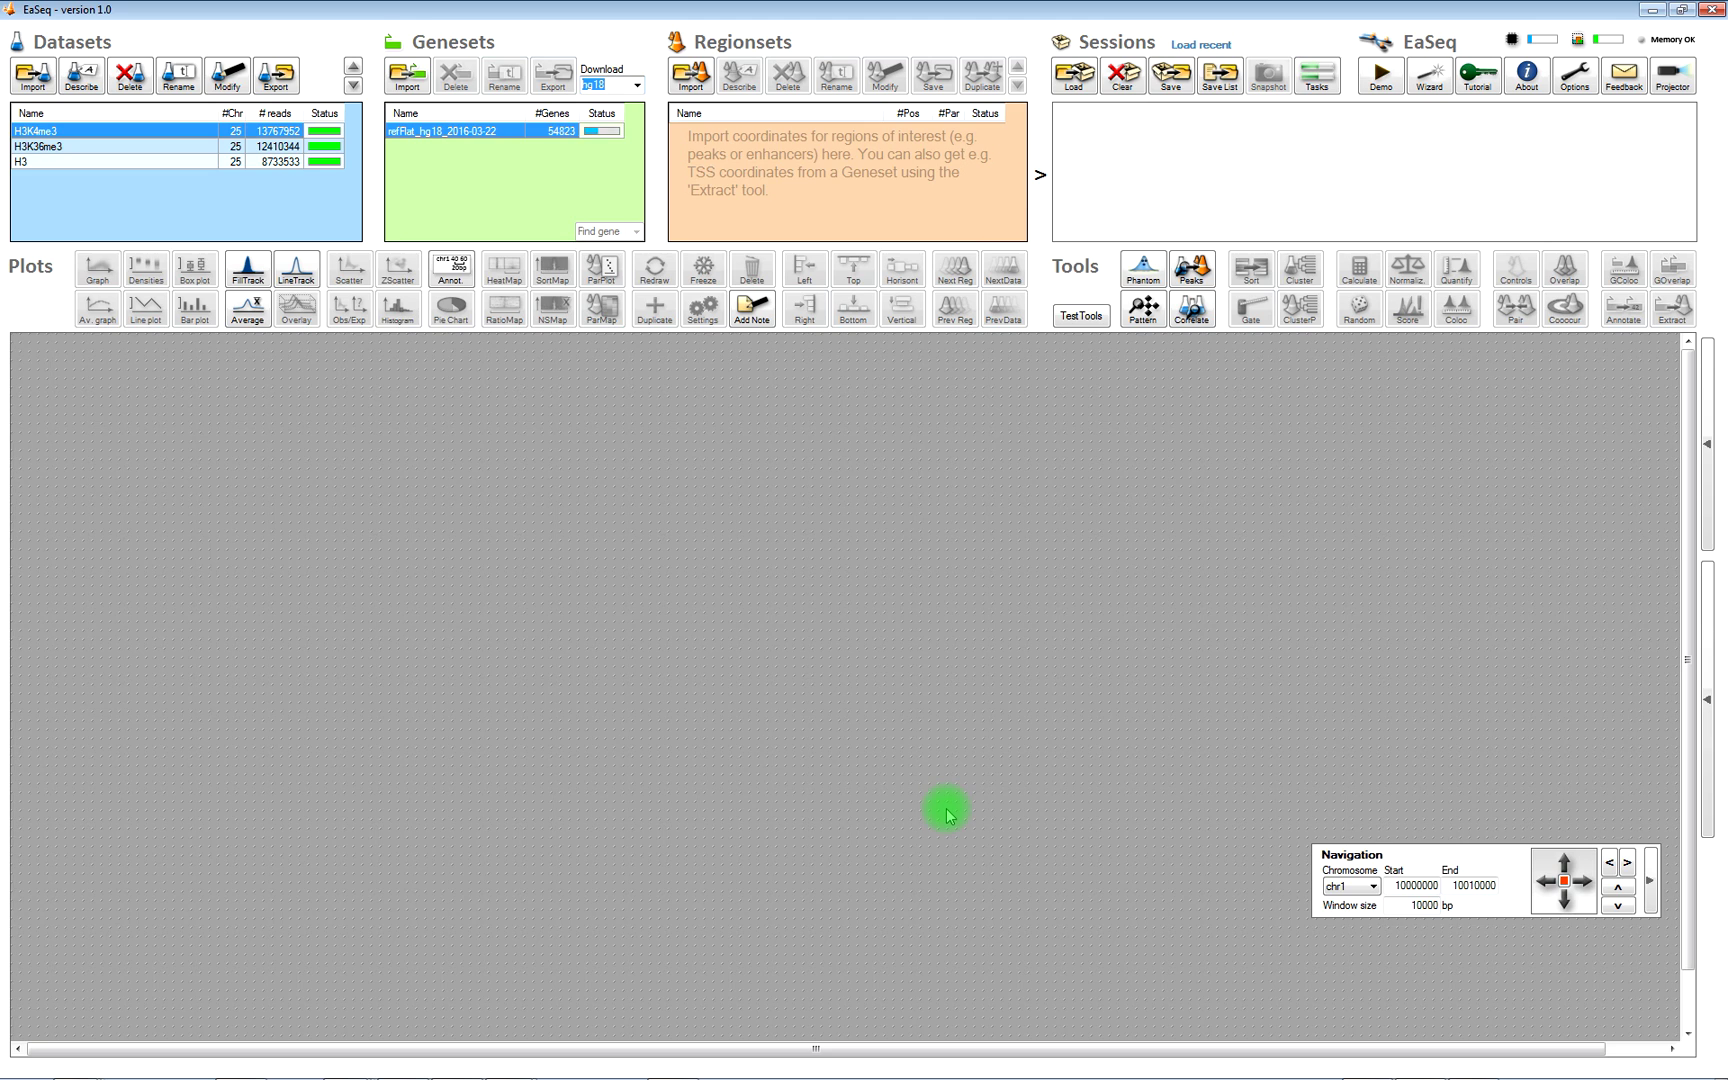
Step: Extract whole-gene regions from refFlat hg18, from Start to End, giving 53672 regions
left_click(1672, 308)
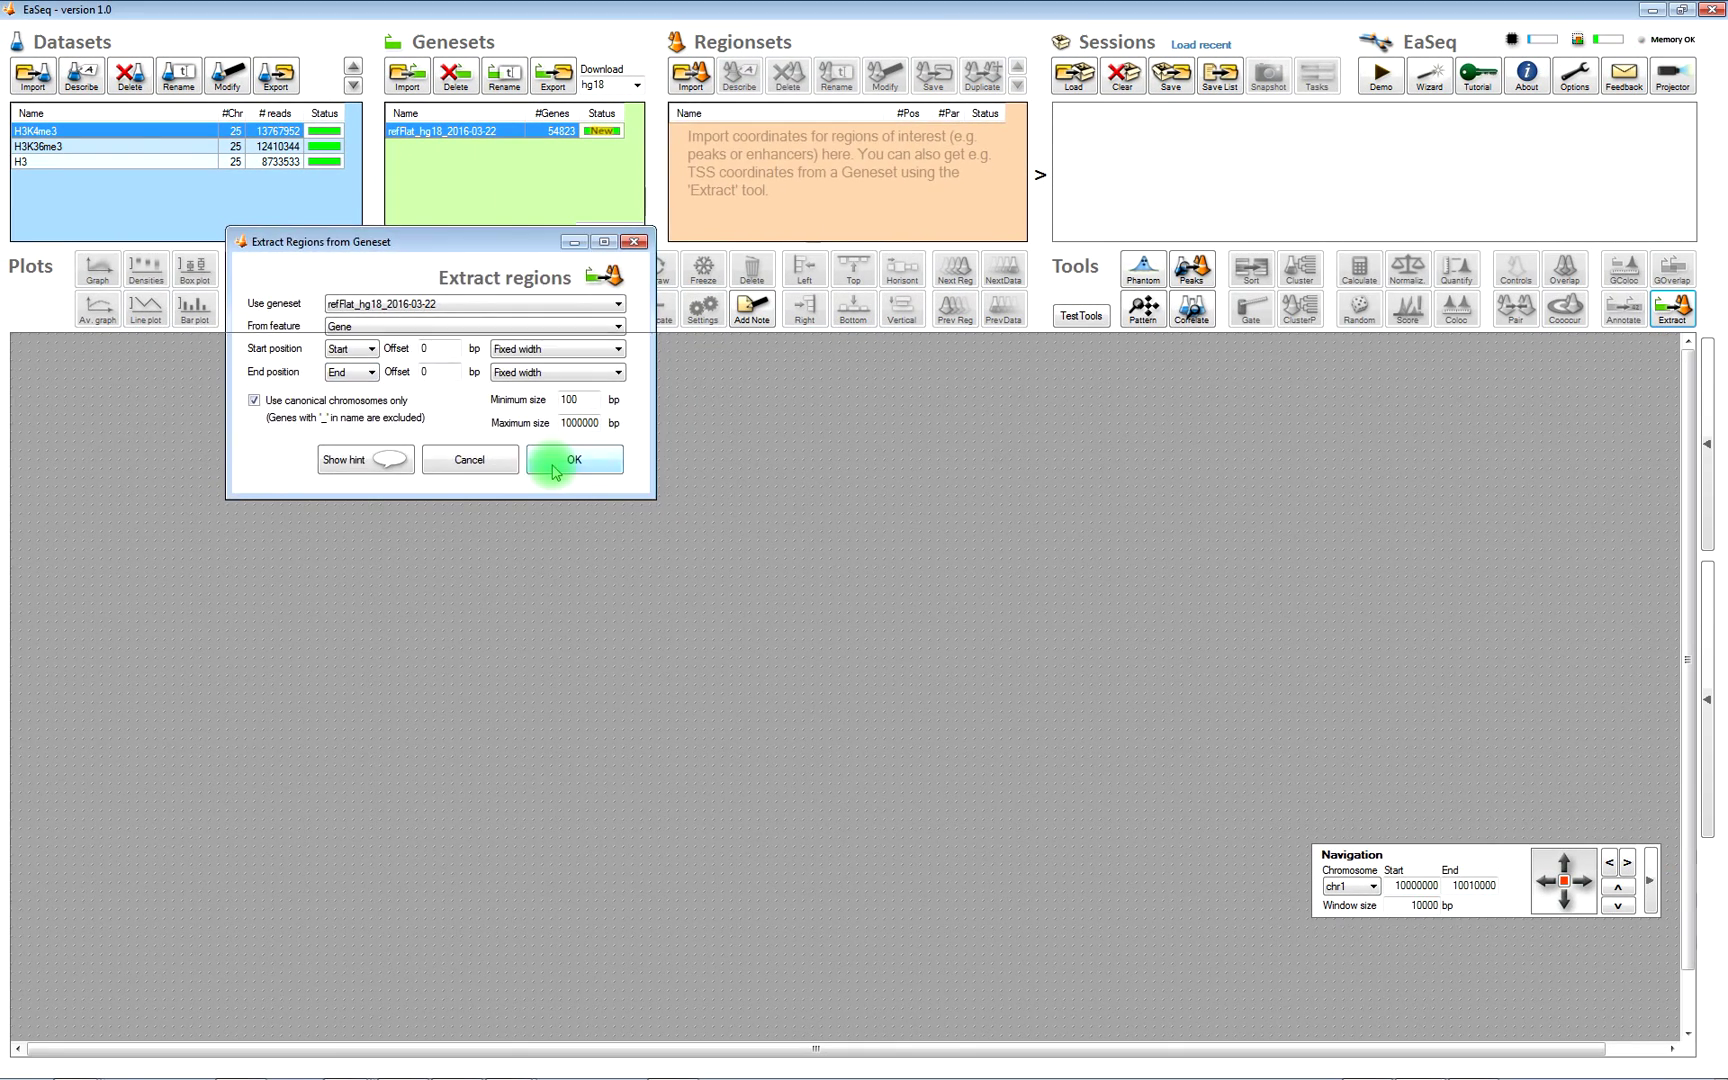
left_click(1116, 679)
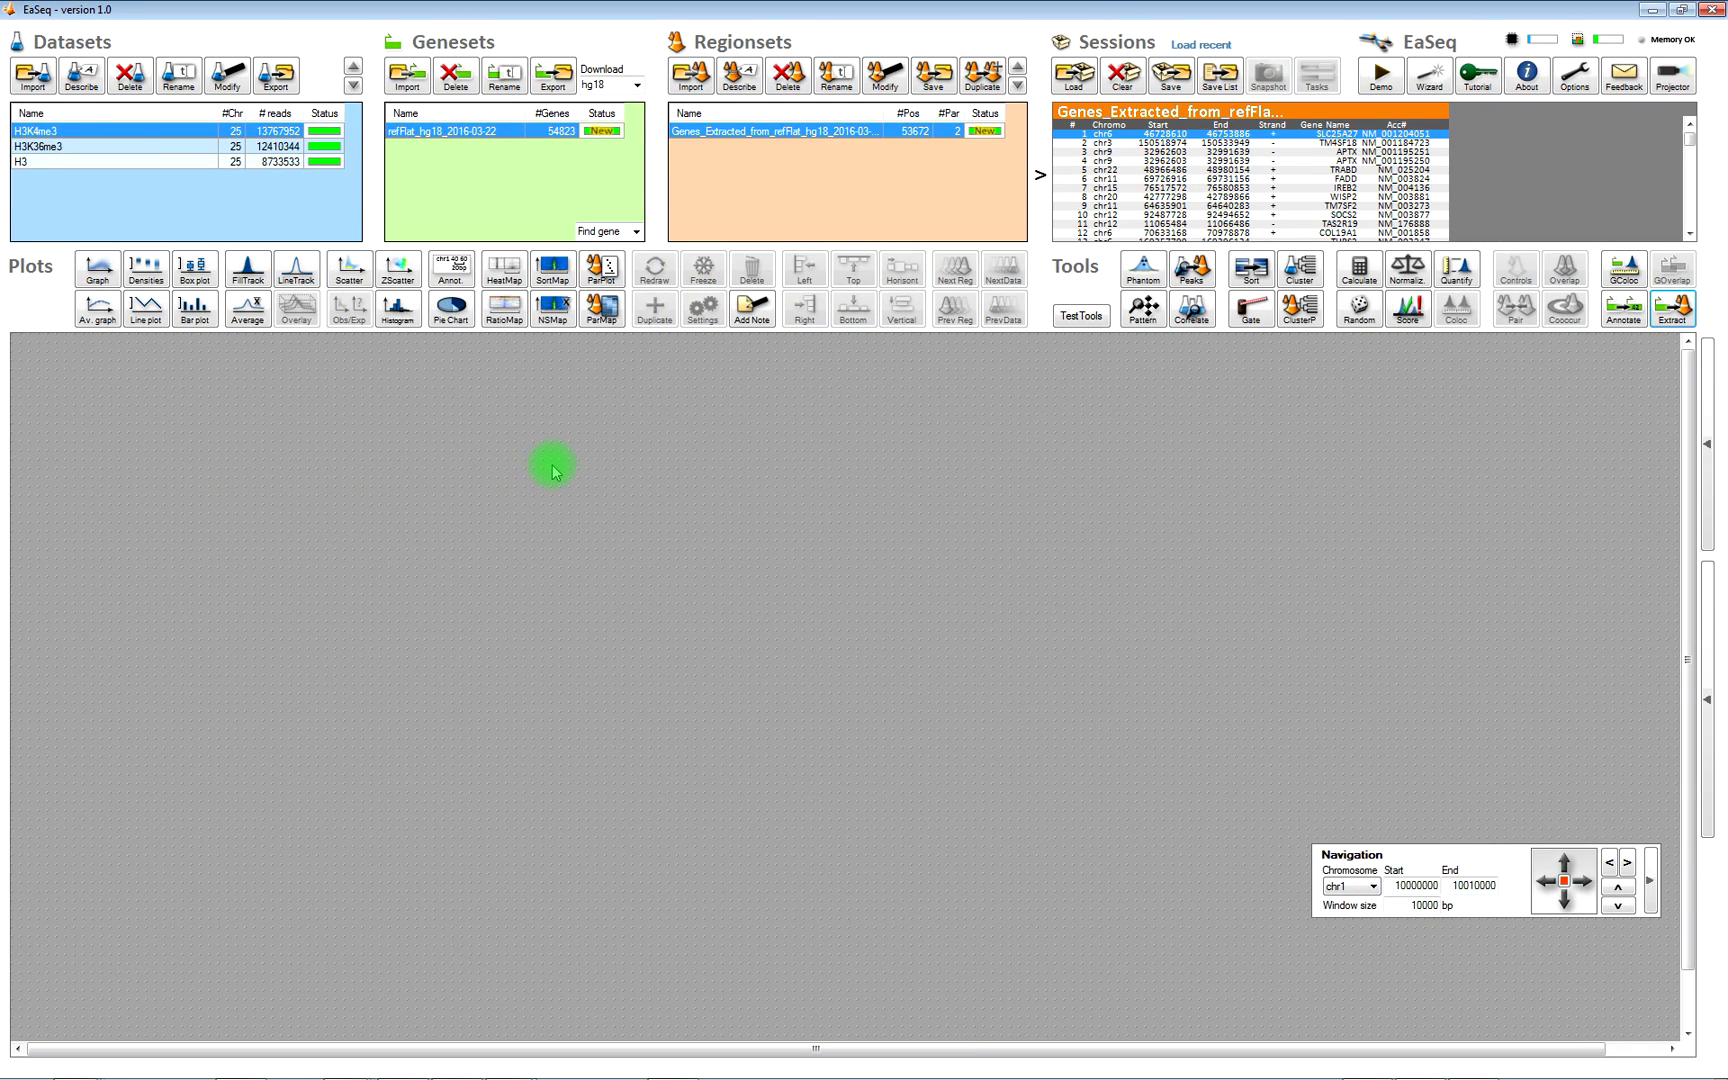
mouse_move(1690, 140)
left_mouse_down()
mouse_move(1690, 167)
mouse_move(1690, 138)
left_mouse_up()
Step: Build heatmaps of H3, H3K4me3 and H3K36me3 over the extracted genes, with H3 first
left_click(502, 272)
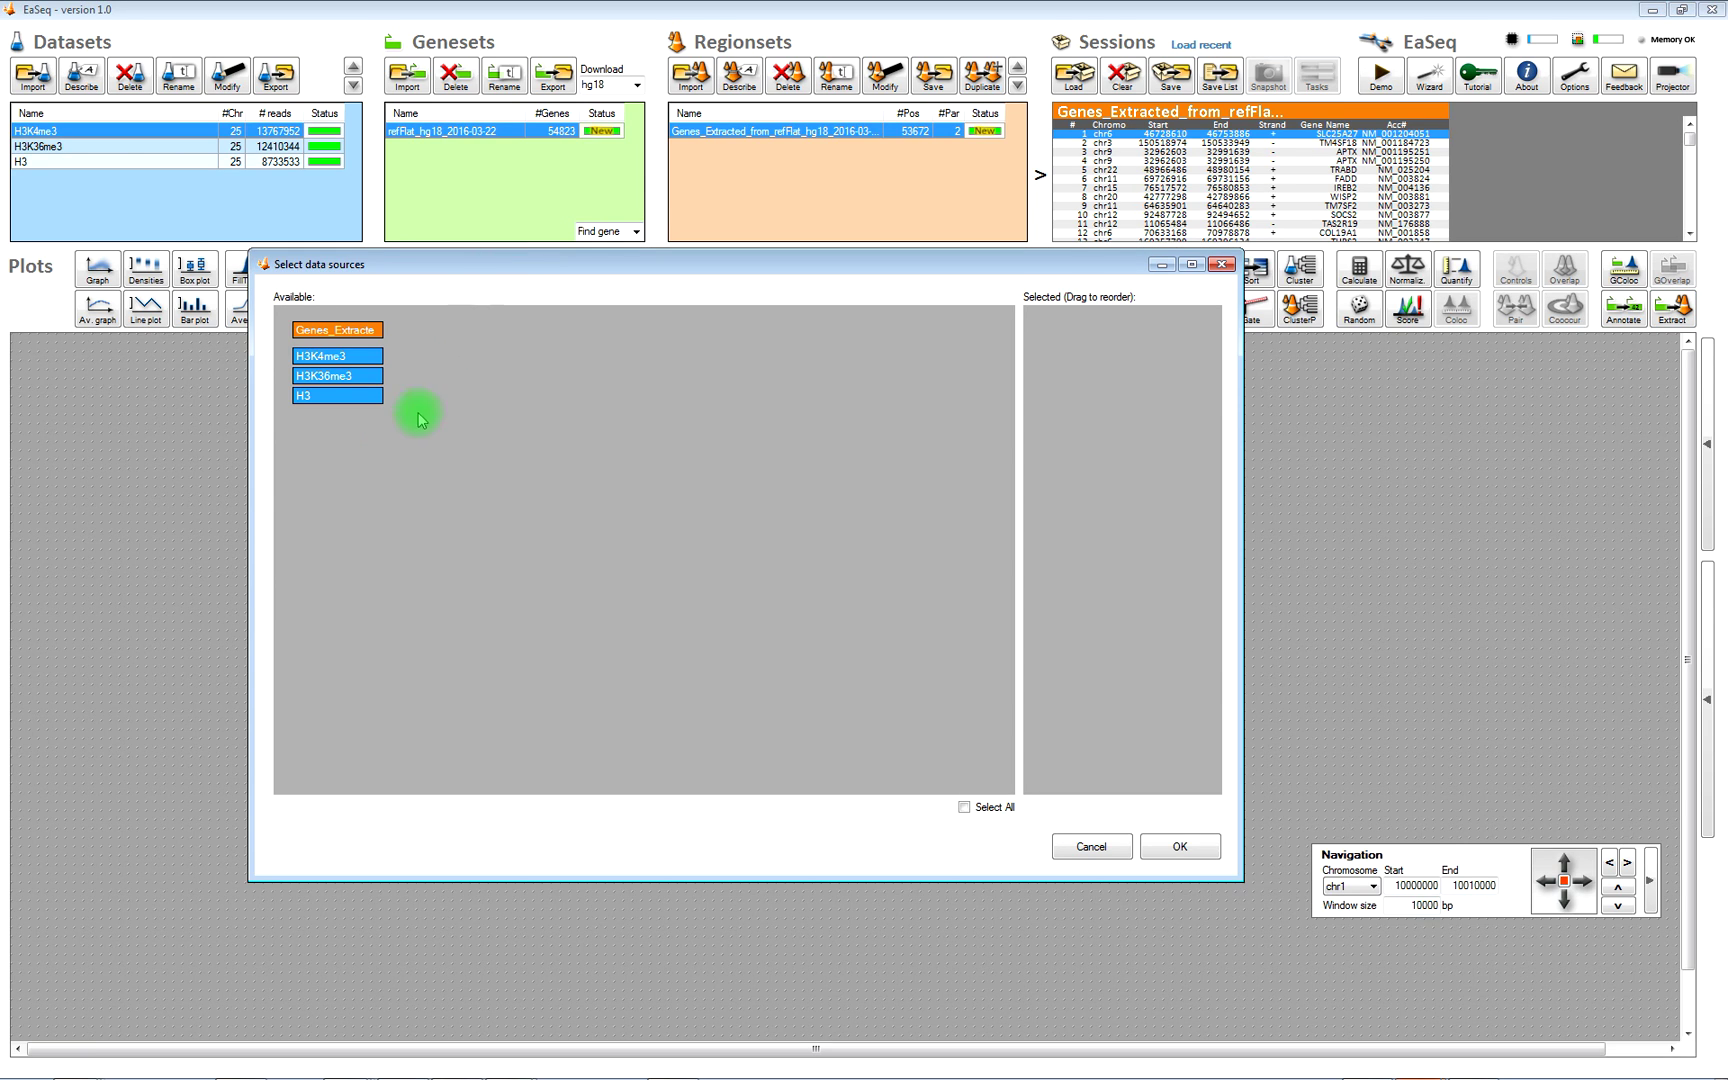
left_click(352, 363)
left_click(346, 377)
left_click(343, 398)
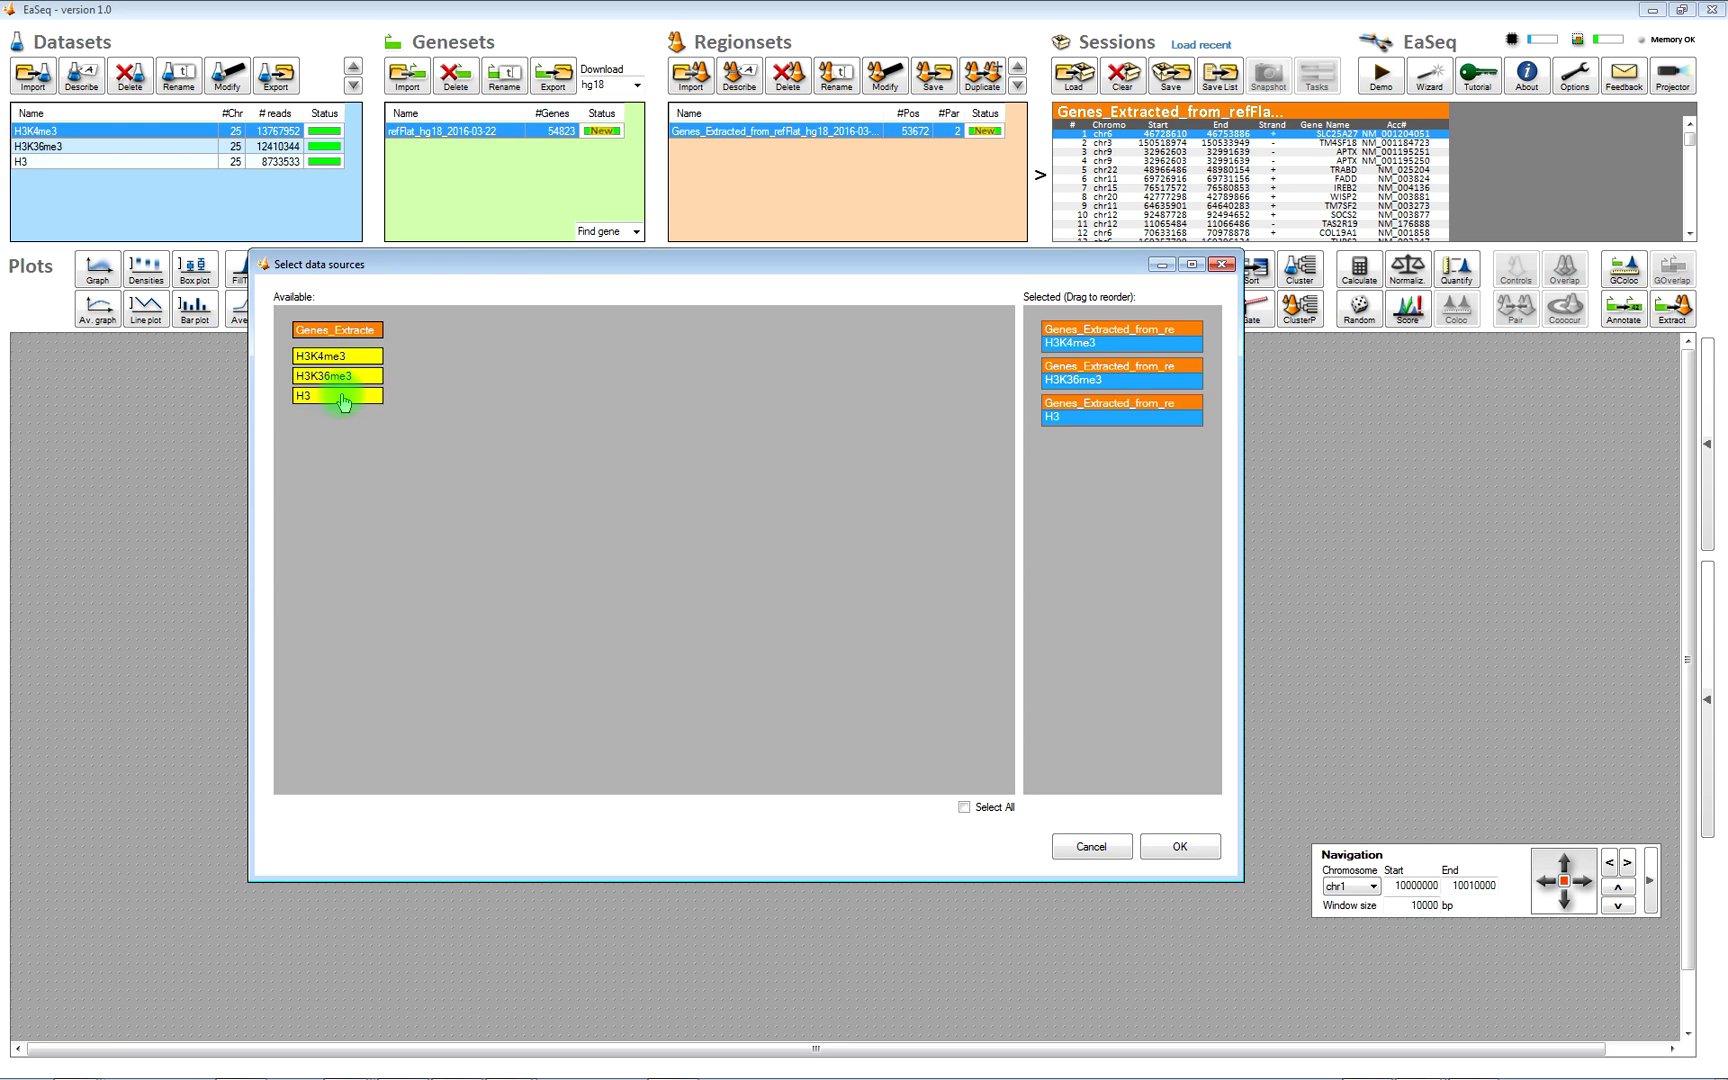
left_click_drag(1128, 445, 1086, 334)
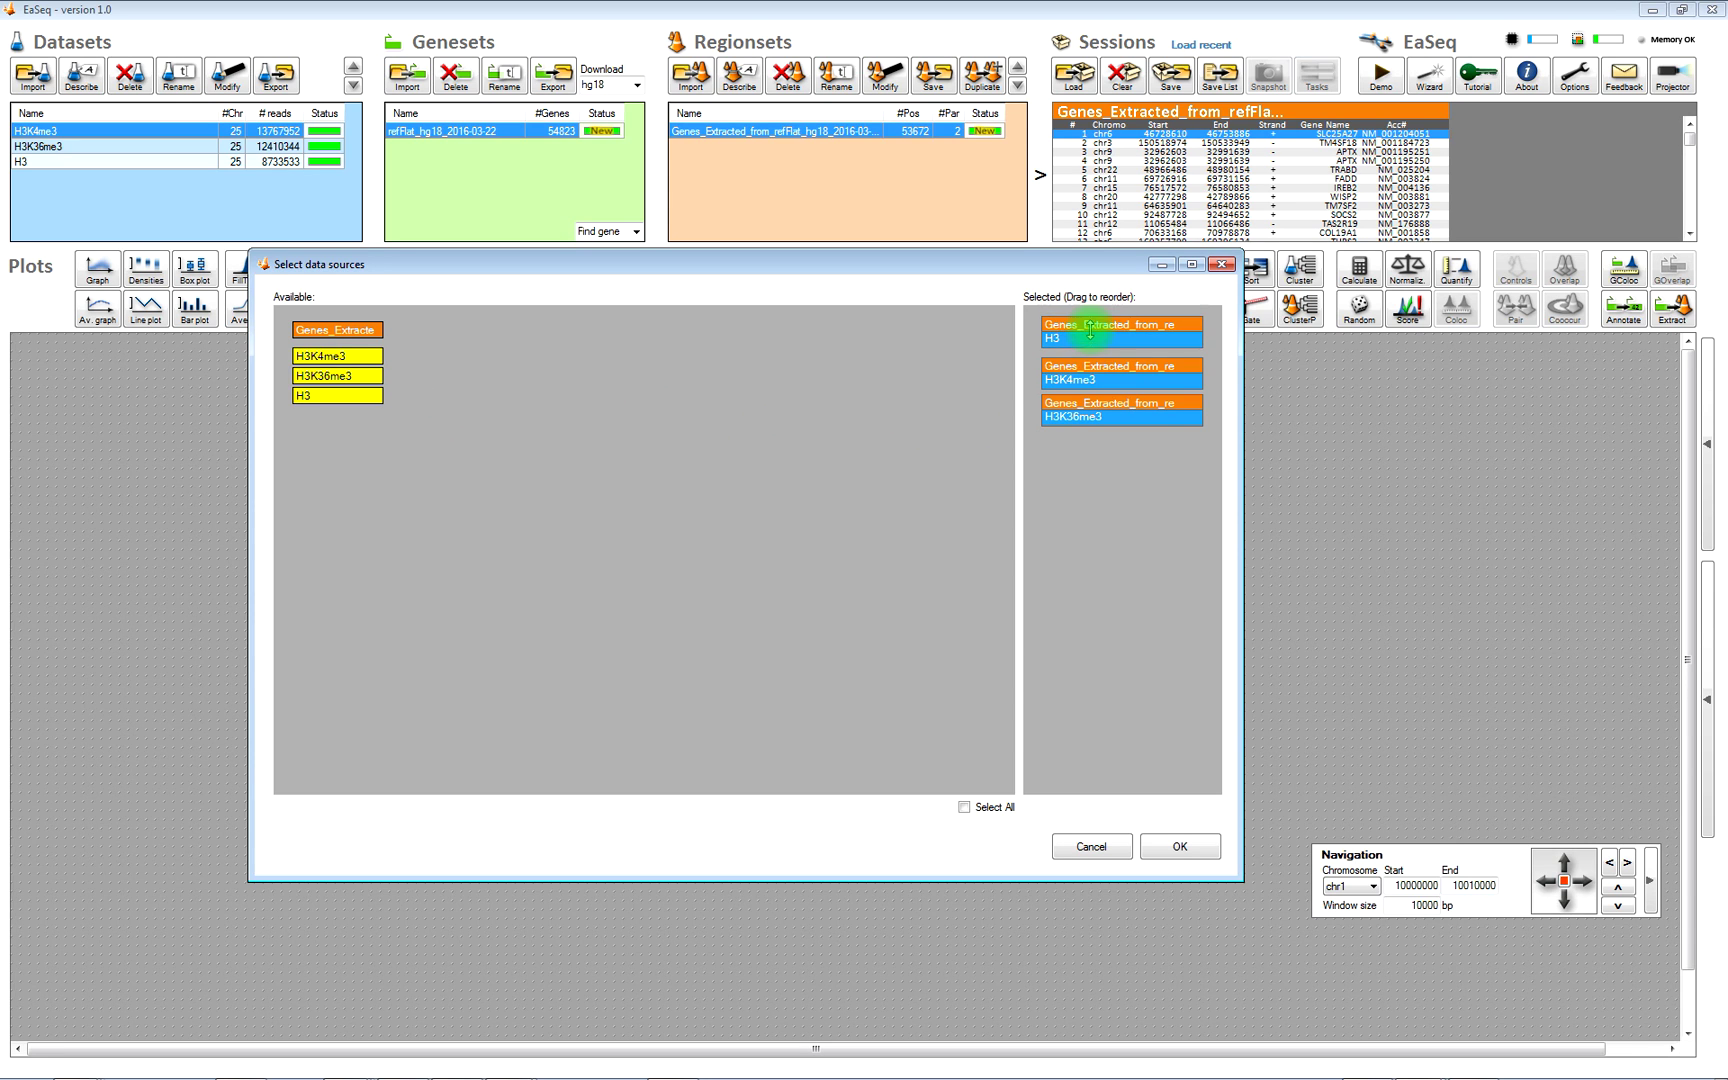
left_click(1165, 846)
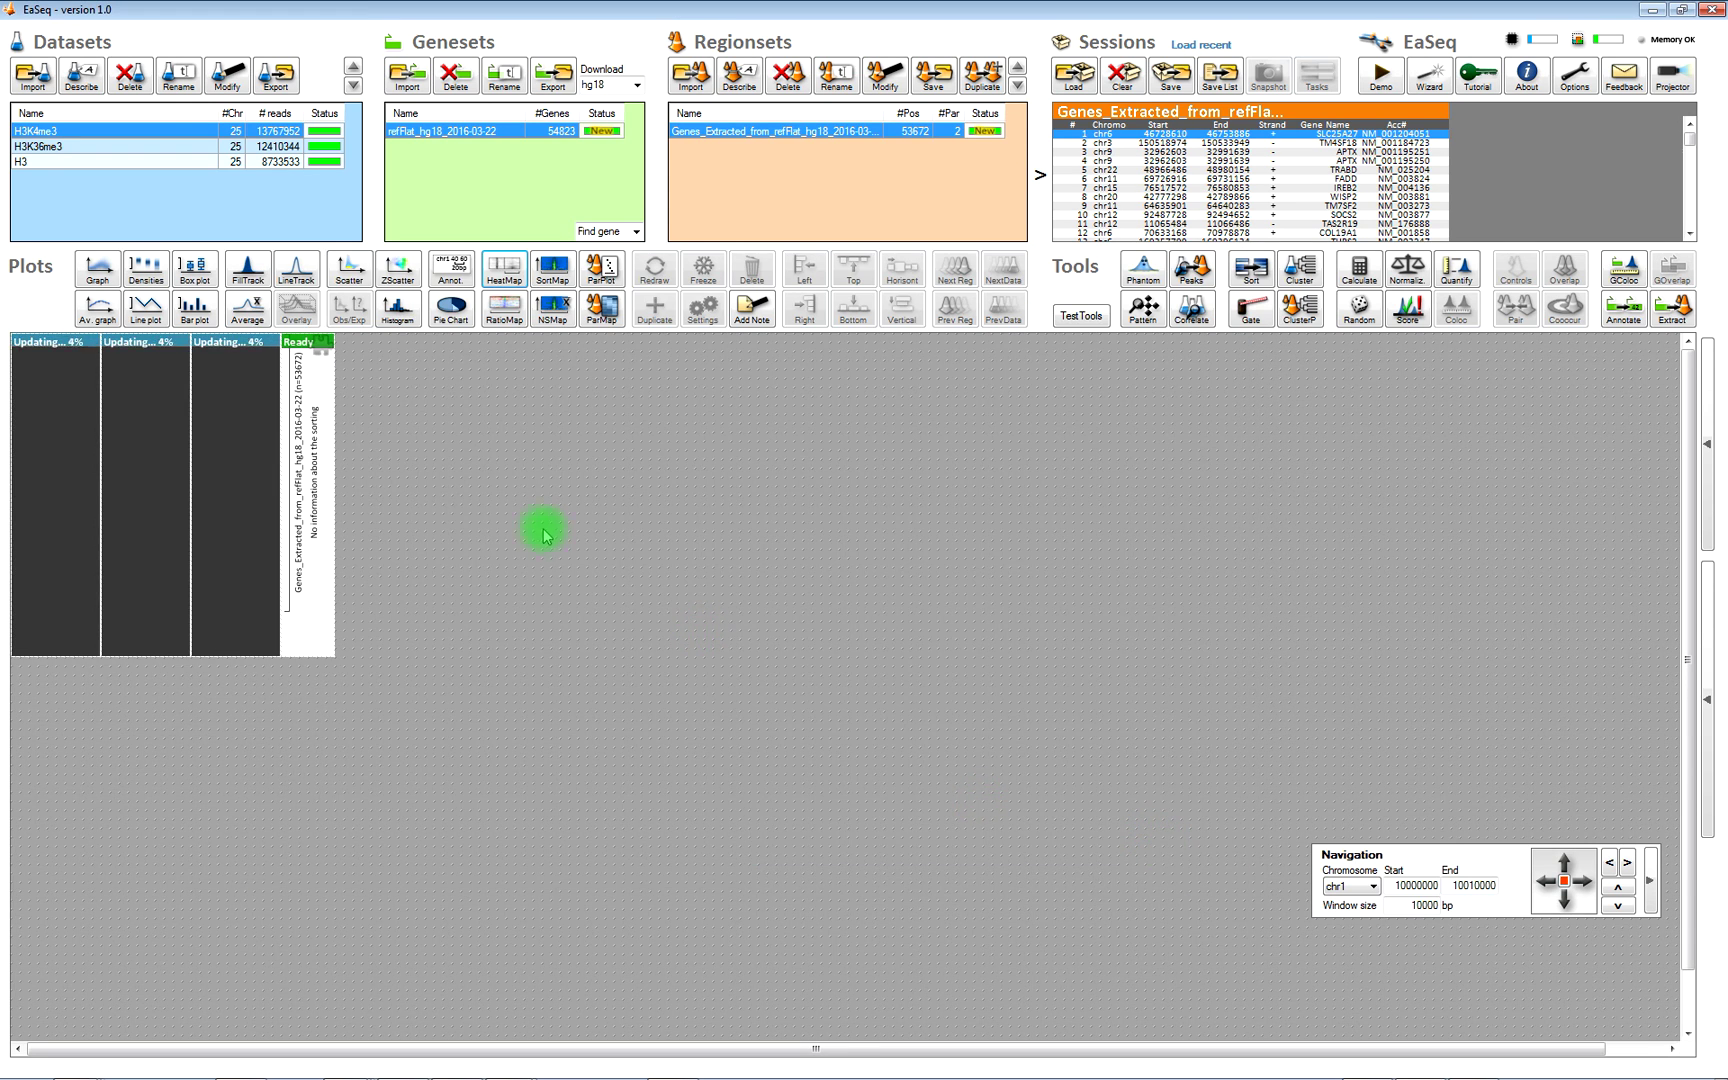
left_click_drag(432, 726, 62, 430)
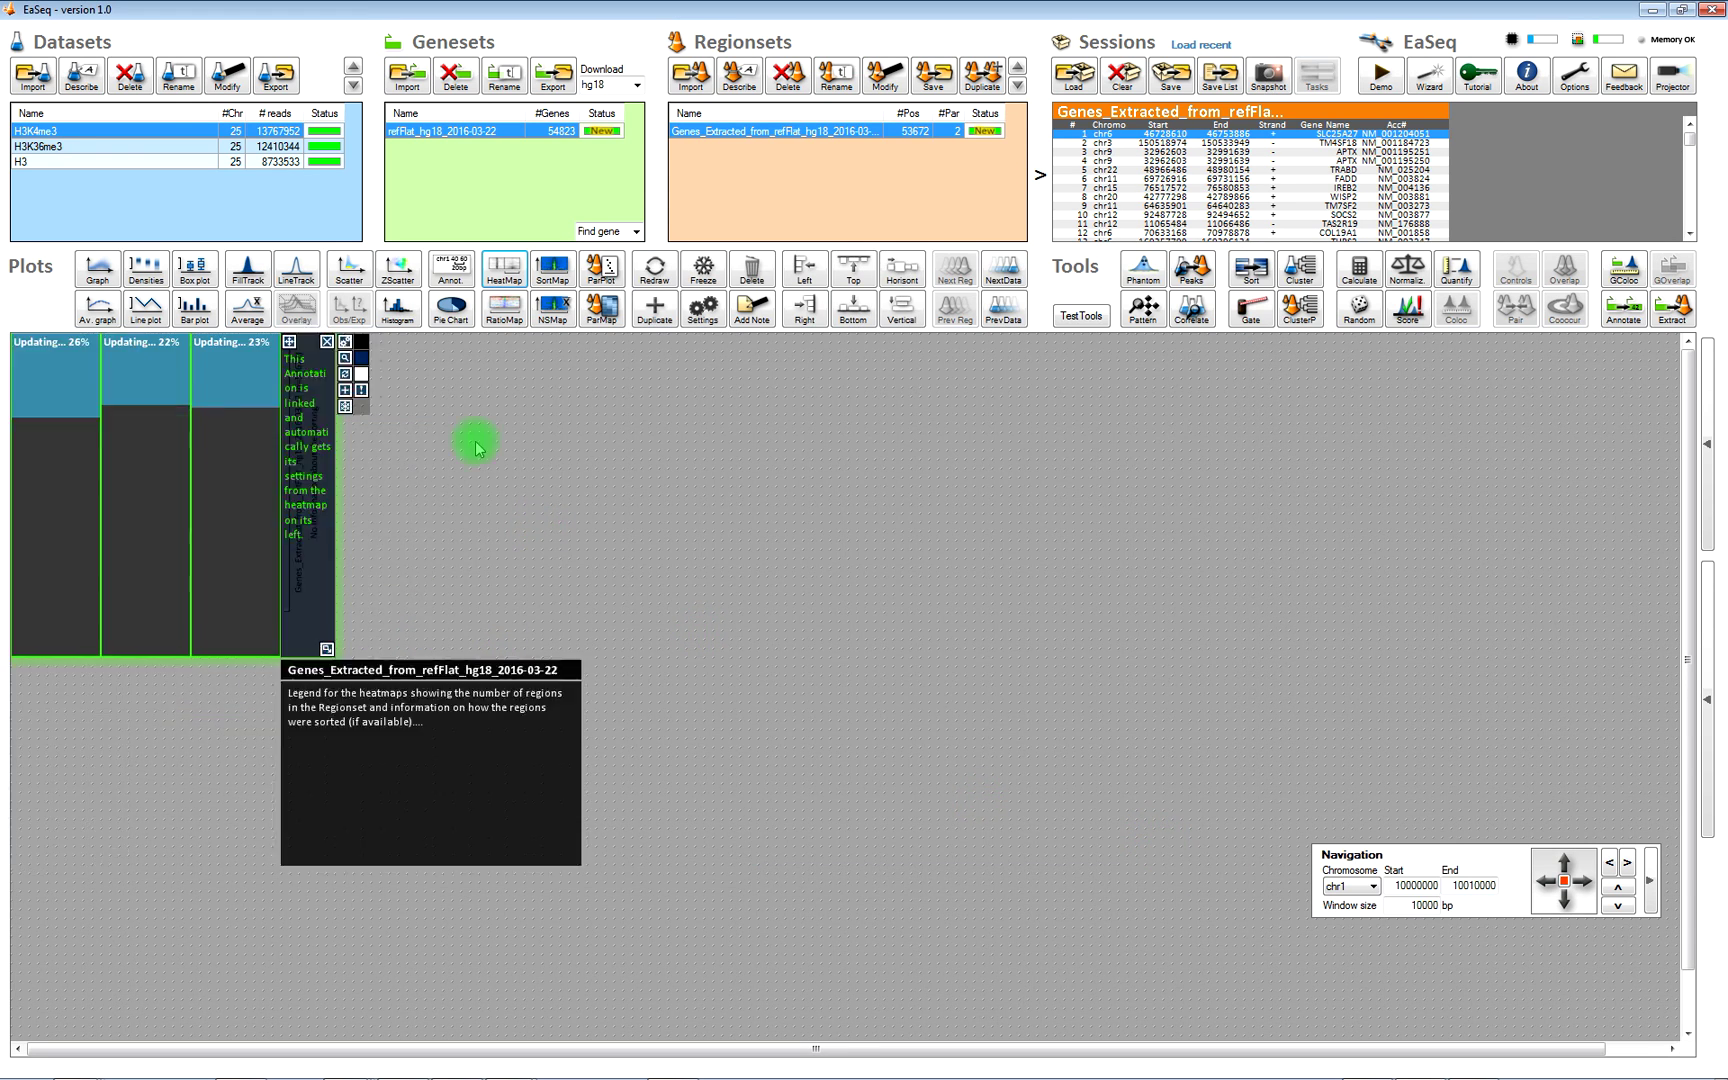
Step: Anchor the heatmaps at gene Start with a 100000 bp window size
left_click(705, 316)
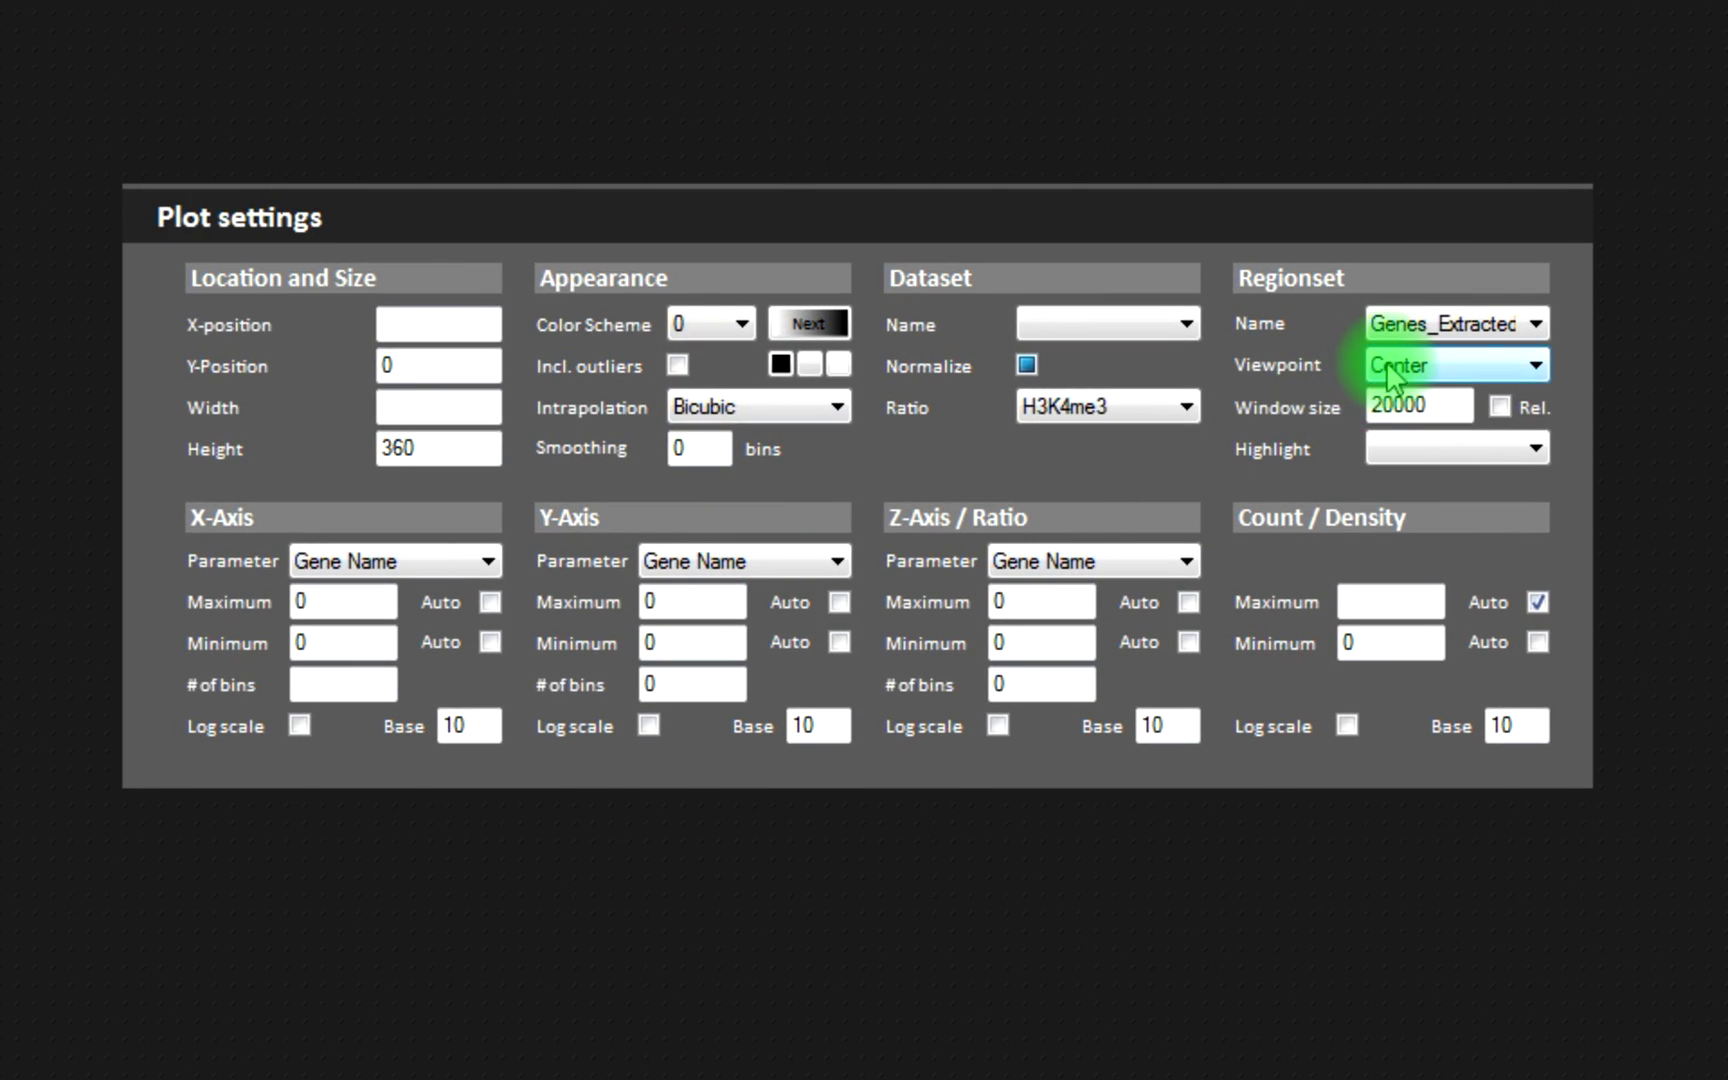
left_click(1150, 606)
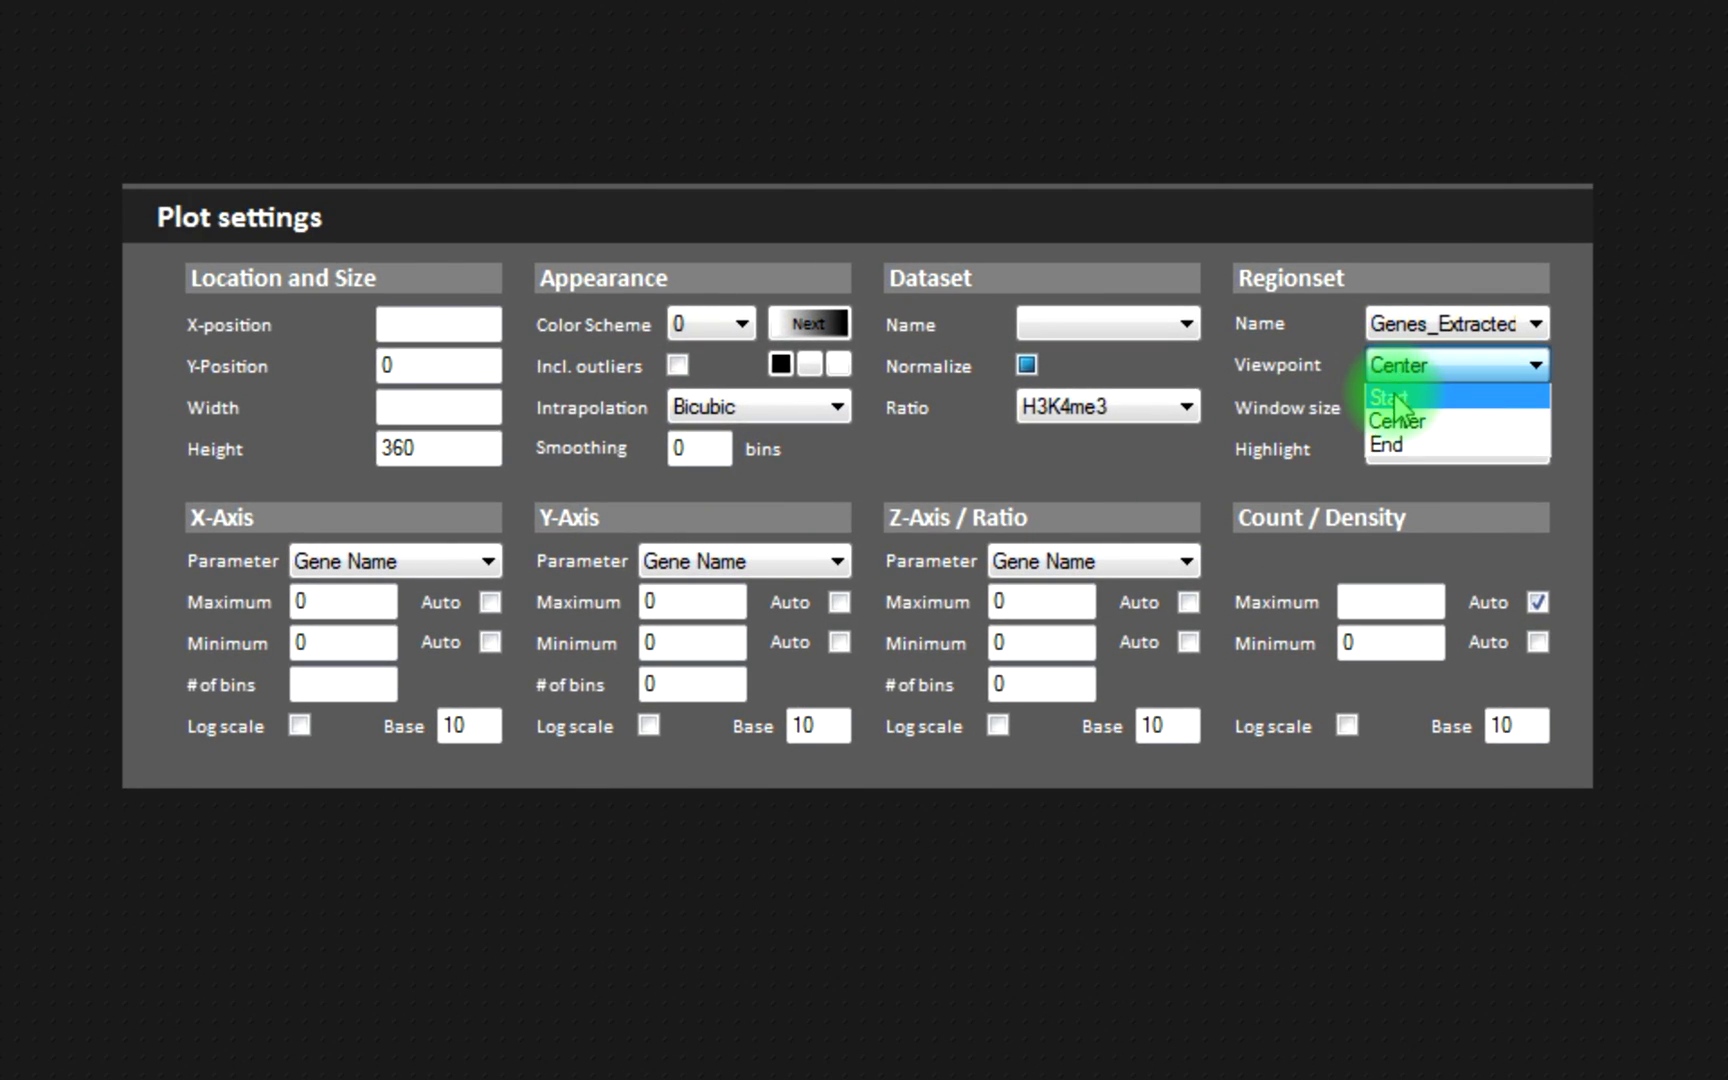
left_click(1390, 396)
left_click_drag(1398, 405, 1352, 403)
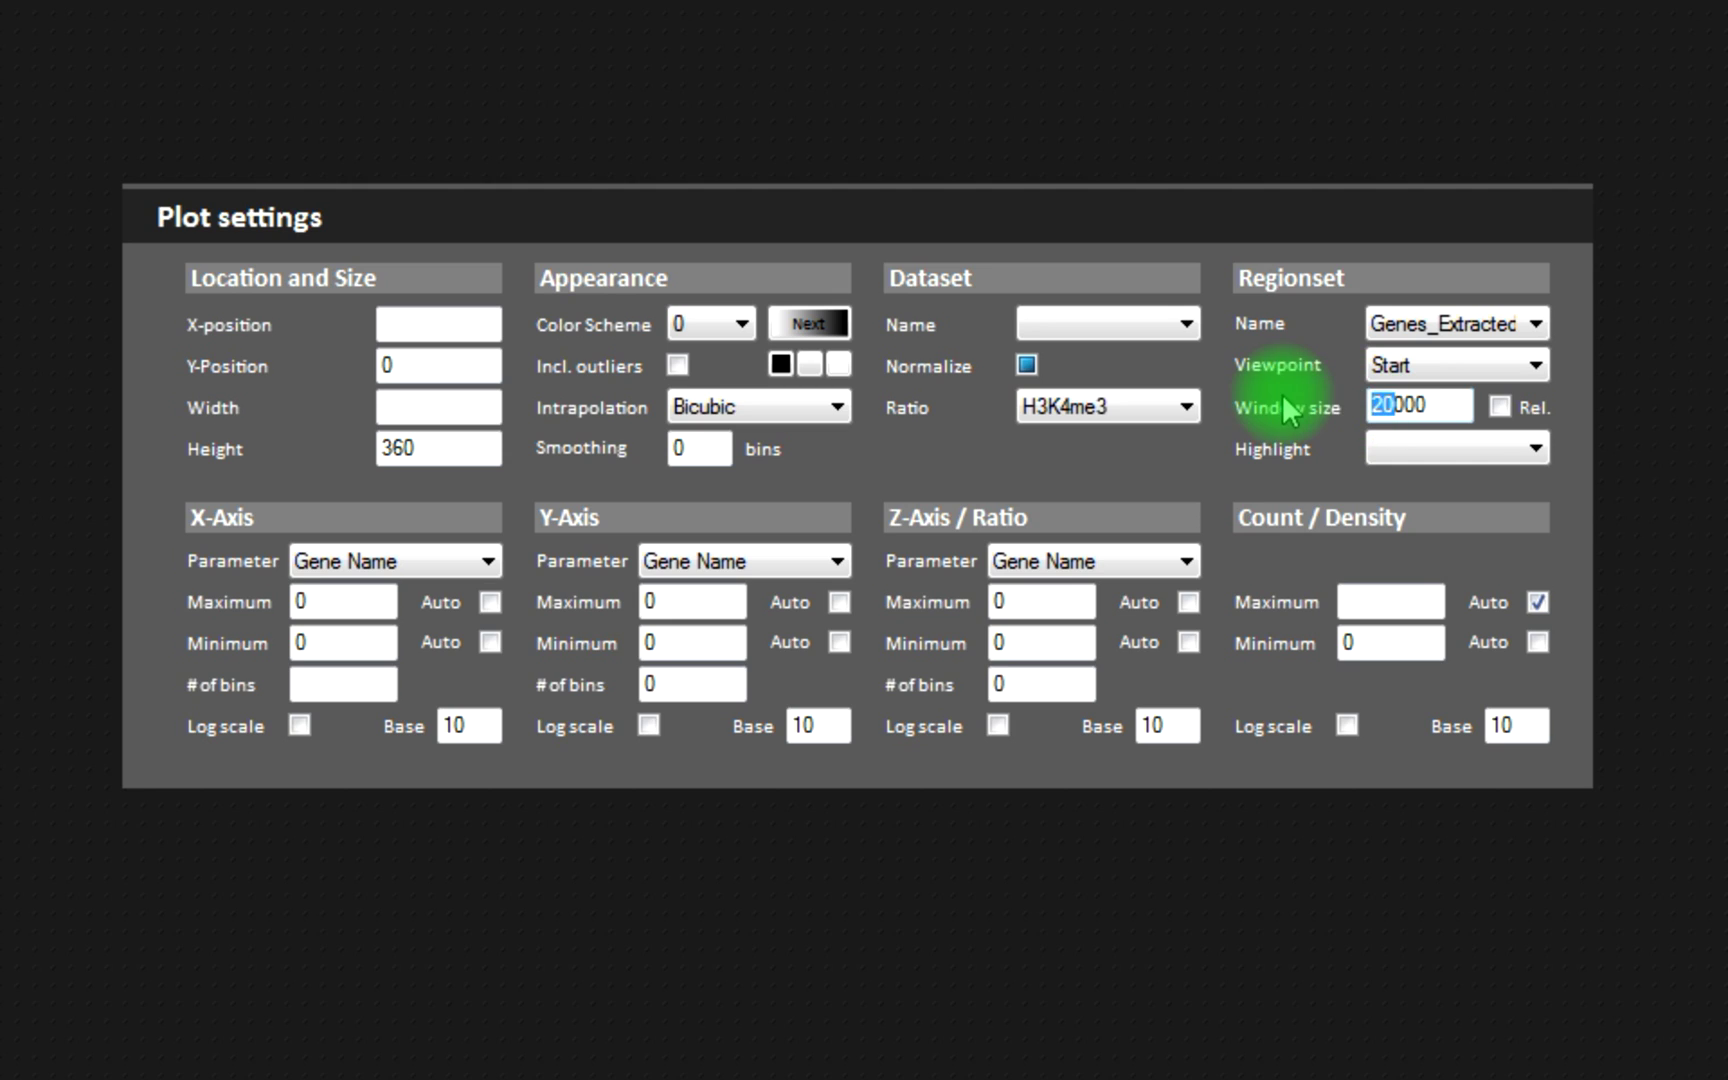
type("100")
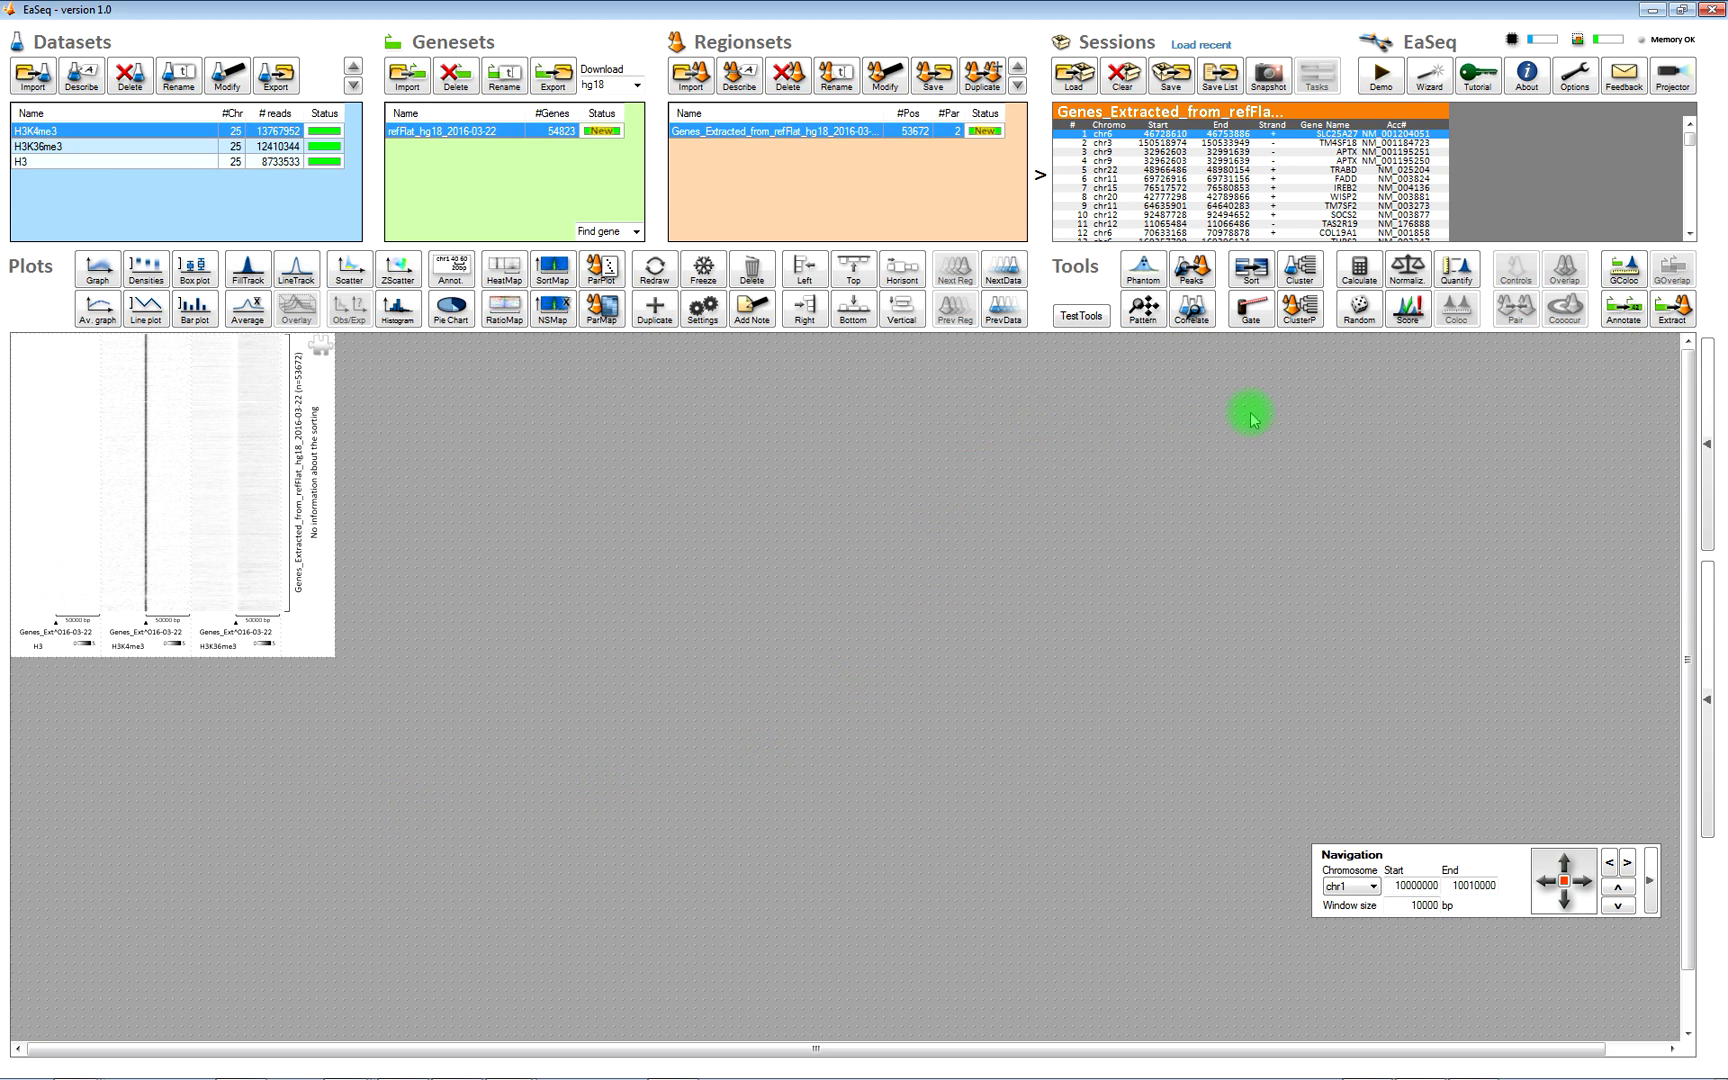
Step: Sort the extracted gene regions by Size at sort level 1
left_click(1251, 267)
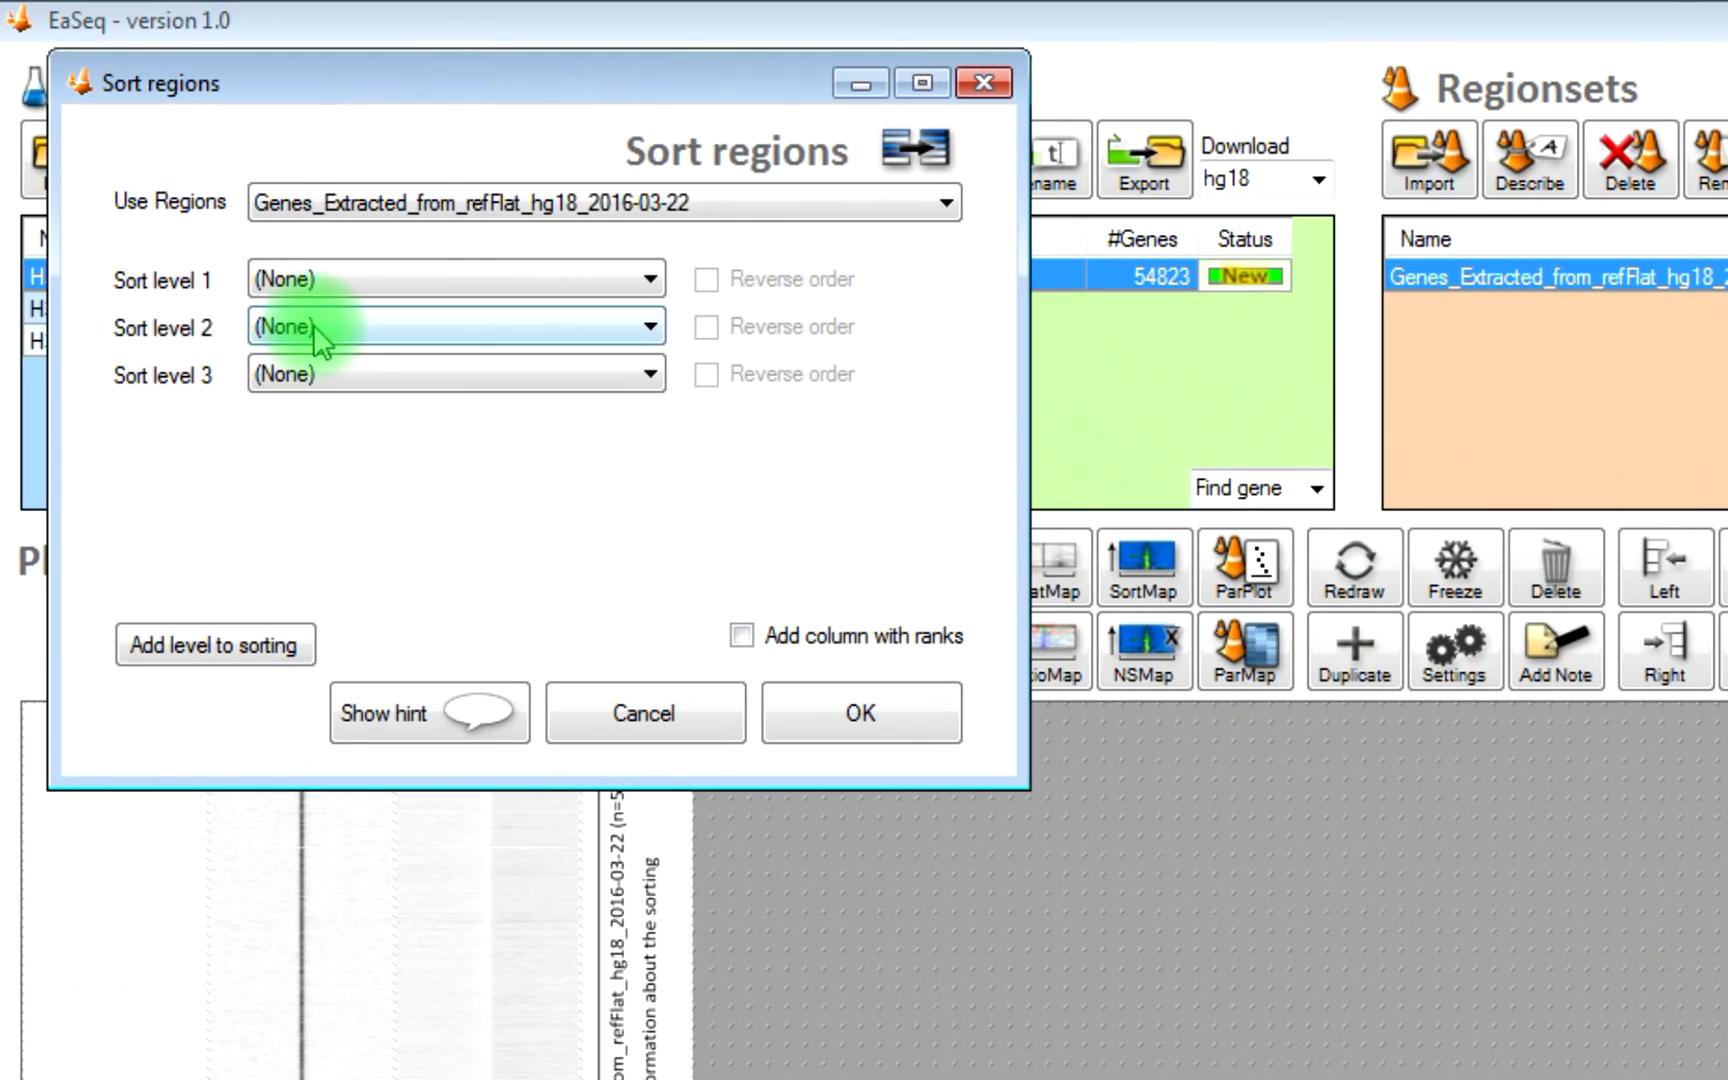
left_click(396, 295)
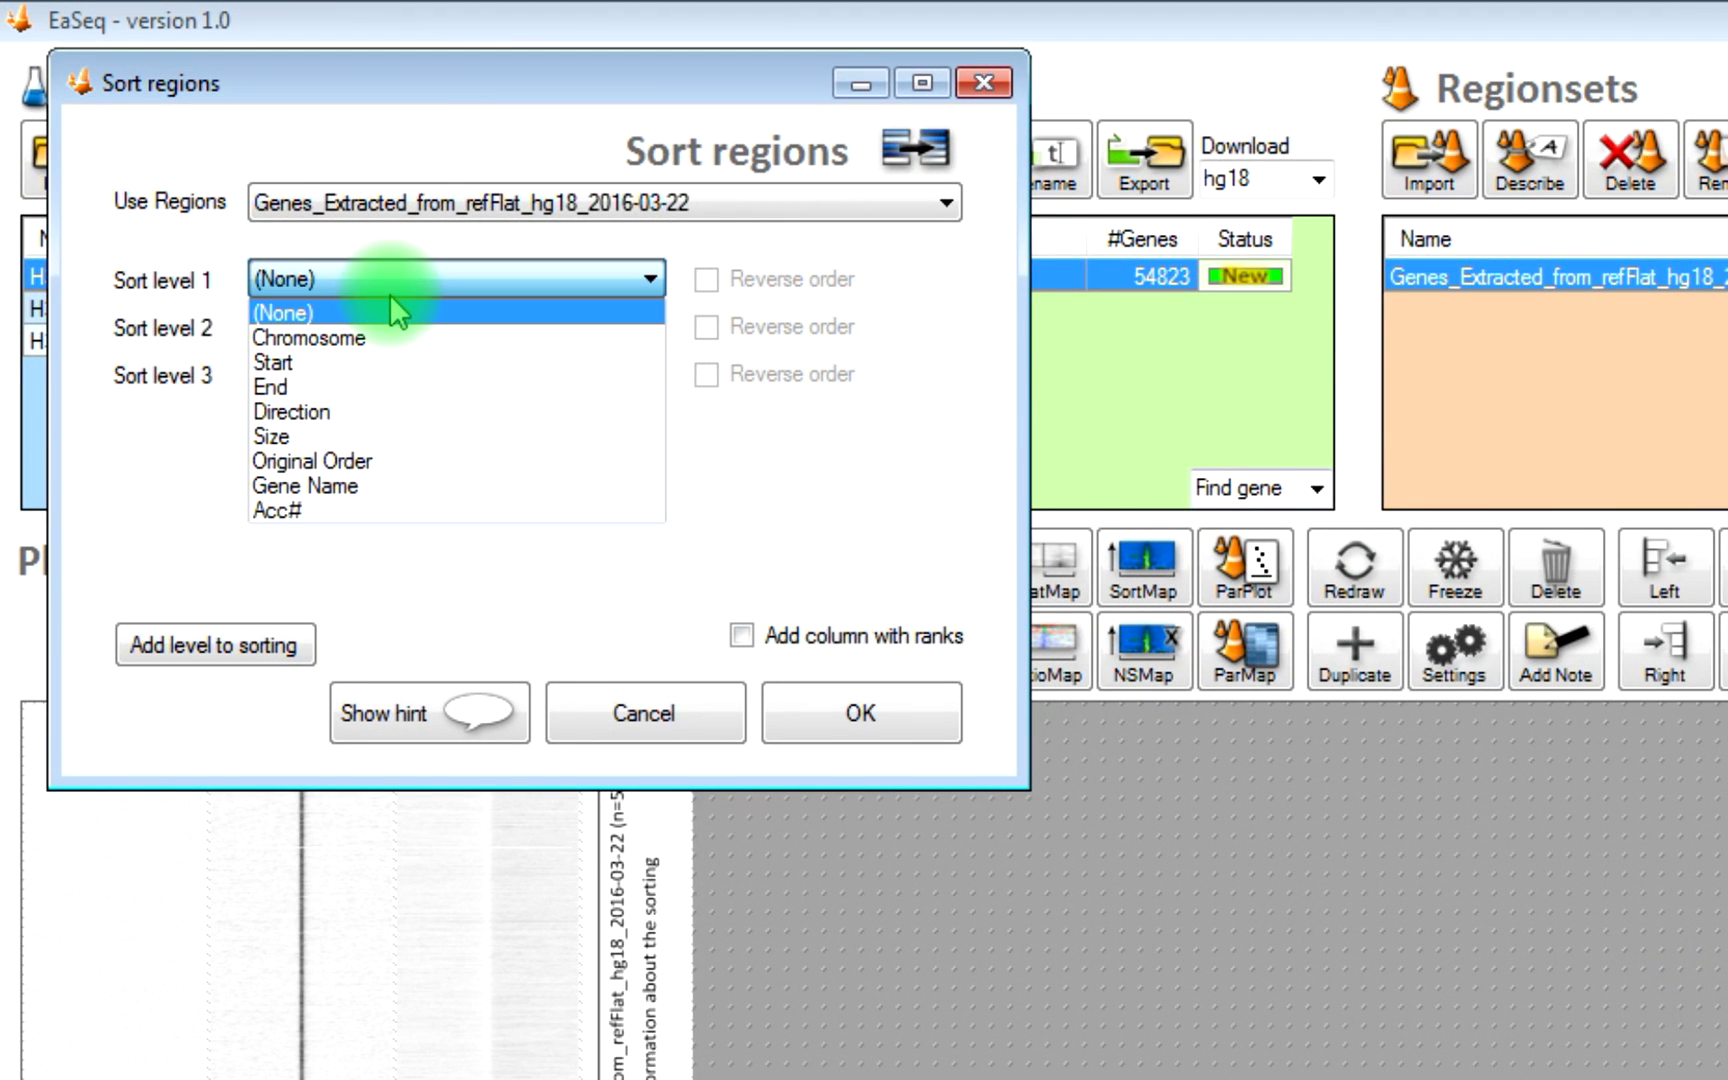
left_click(405, 437)
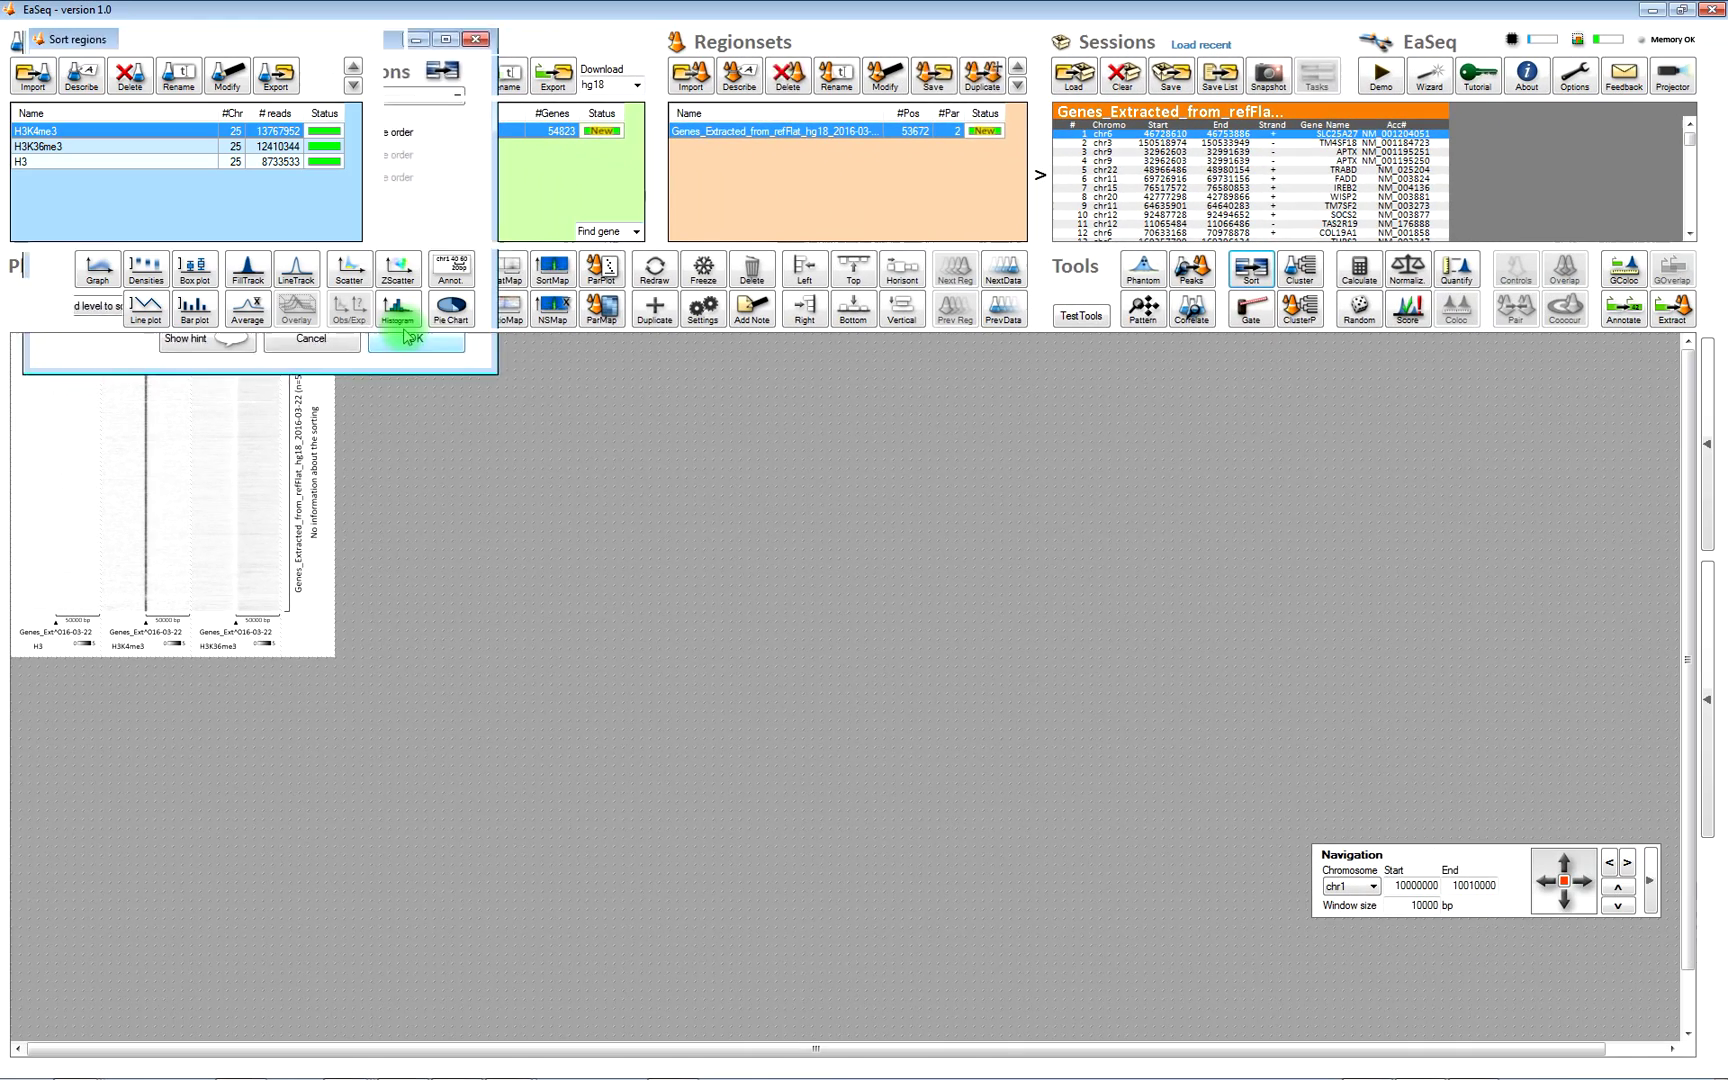
left_click(861, 713)
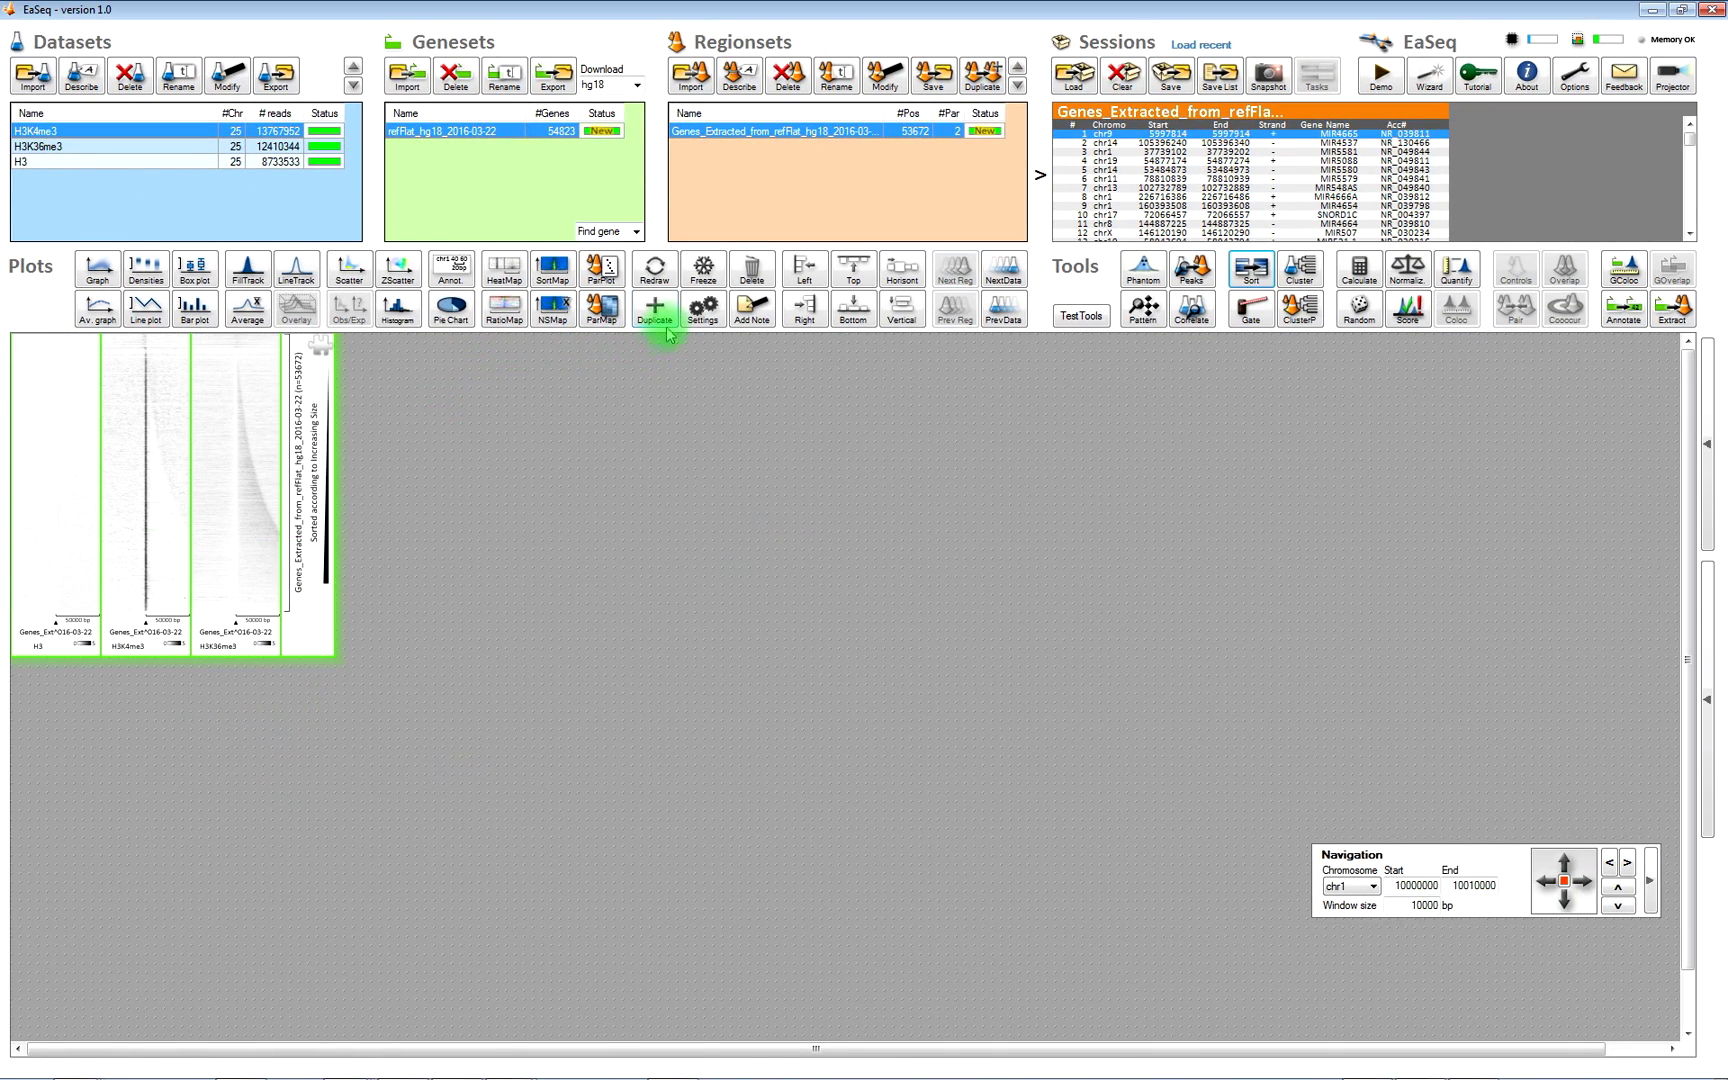
Step: Duplicate the heatmaps and centre the copy on genes with a relative 100 % window
left_click_drag(667, 320, 383, 475)
left_click(703, 308)
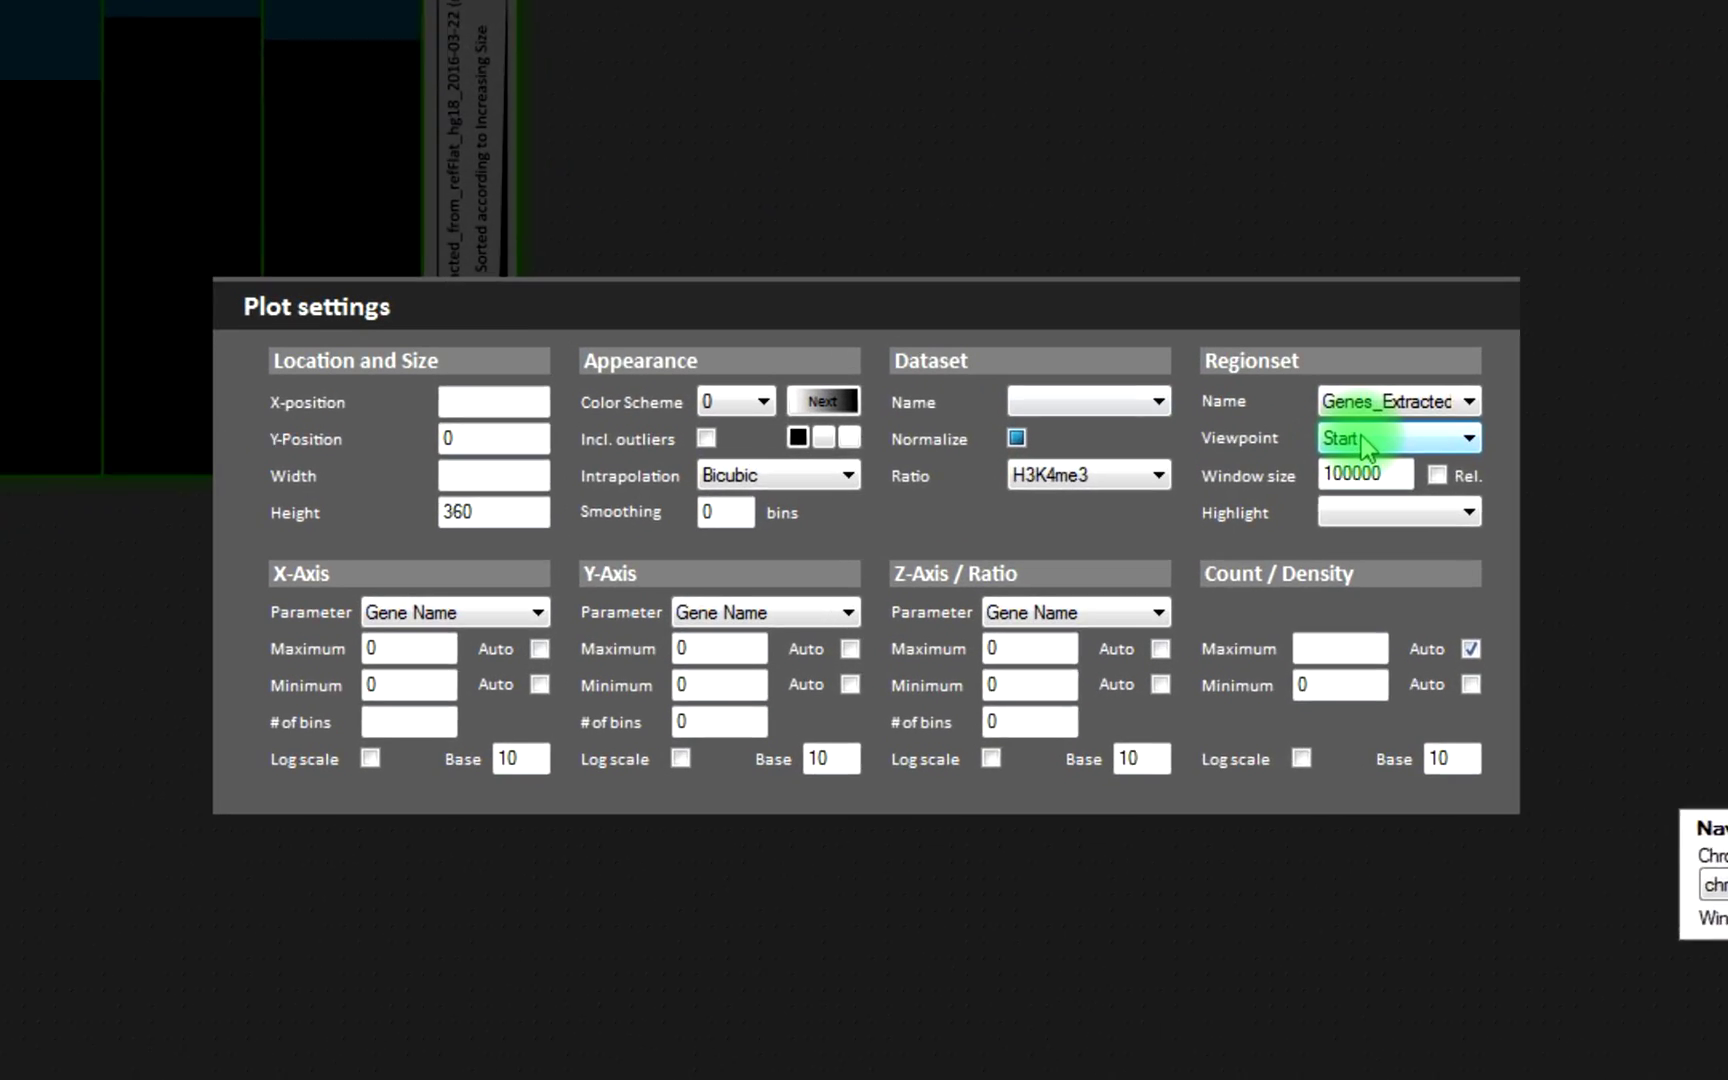
left_click(1160, 621)
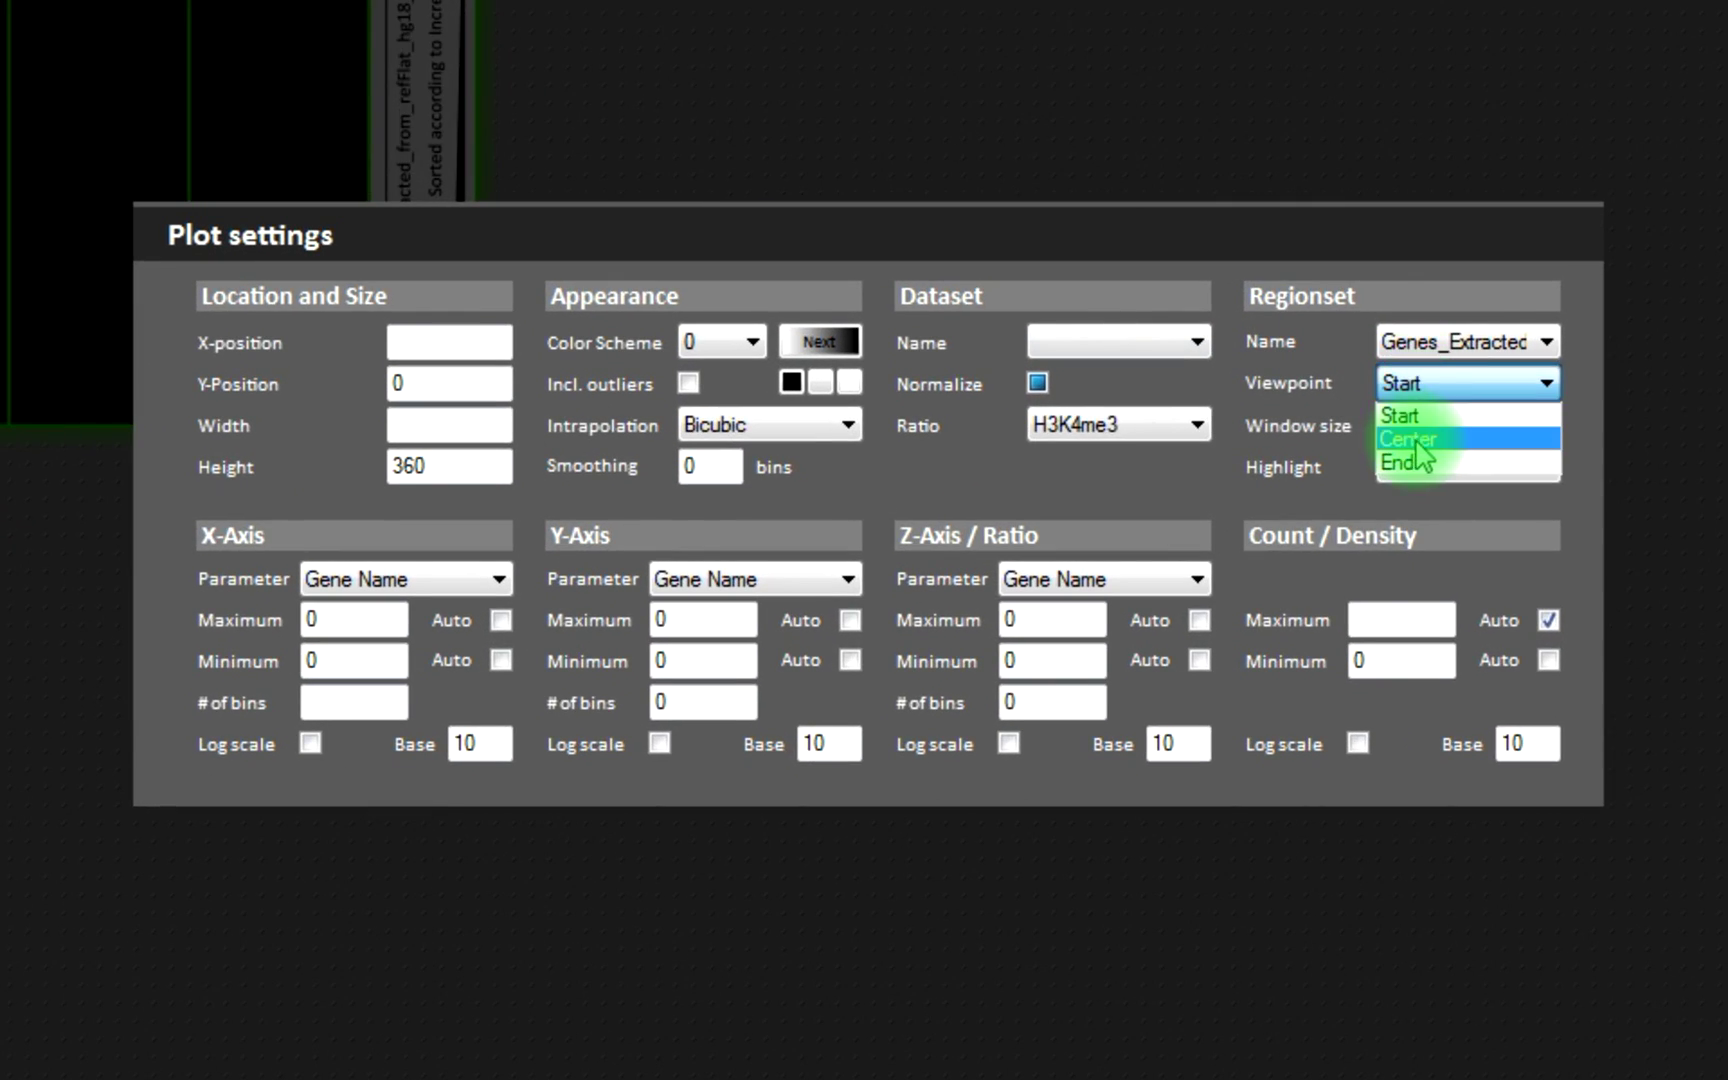
left_click(1175, 647)
left_click(1510, 424)
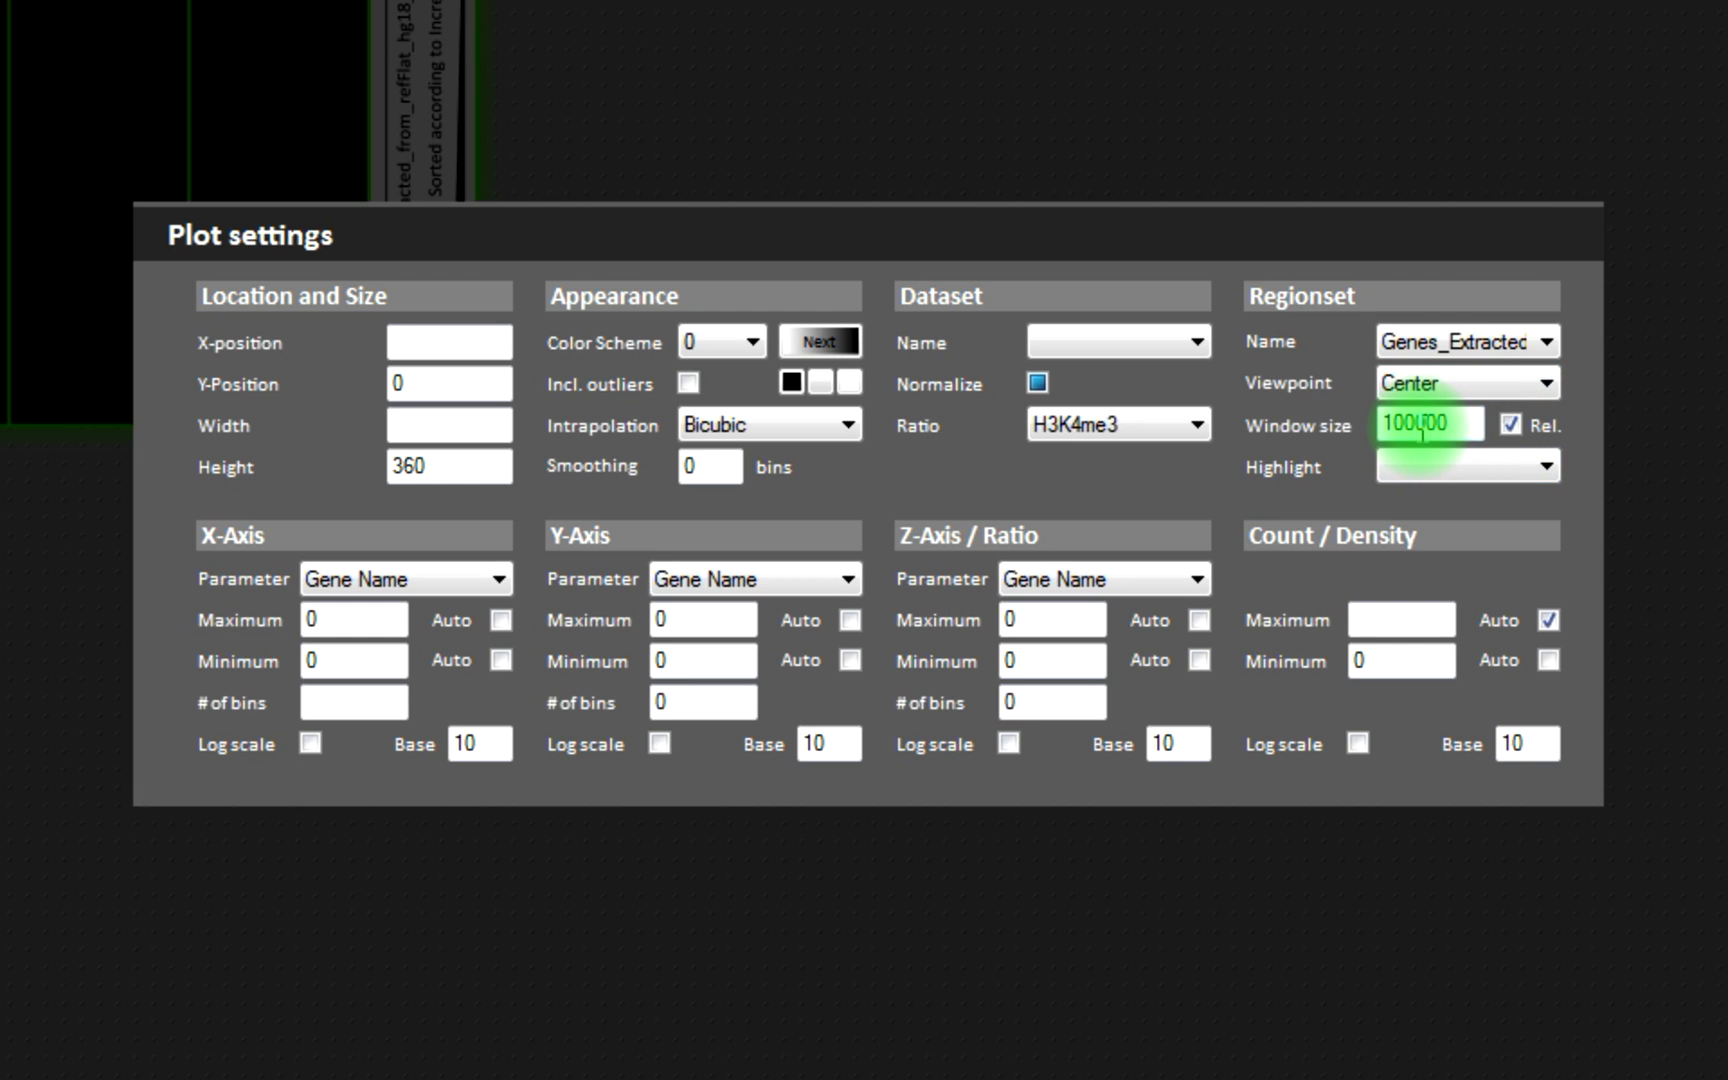
left_click_drag(1416, 424, 1366, 424)
type("10")
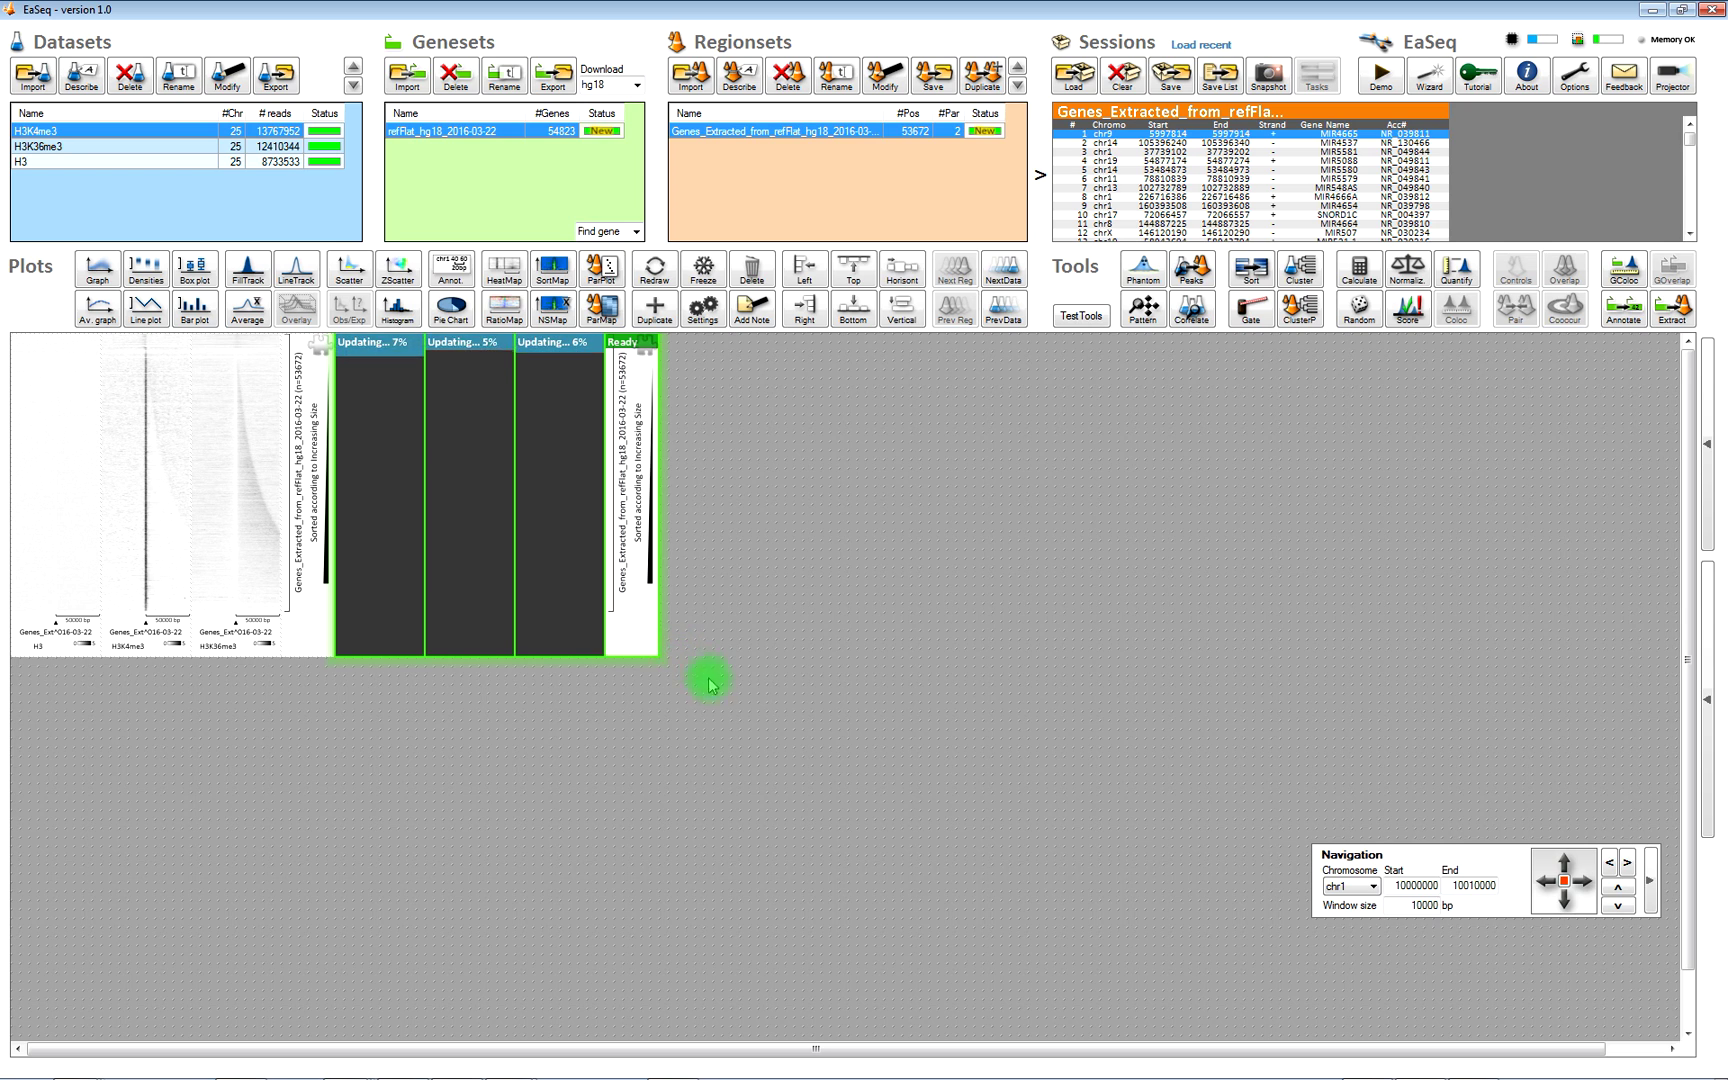
Step: Move the copied heatmap set right of the original and mark a spot on H3K4me3
mouse_move(386, 540)
left_click_drag(345, 349, 478, 345)
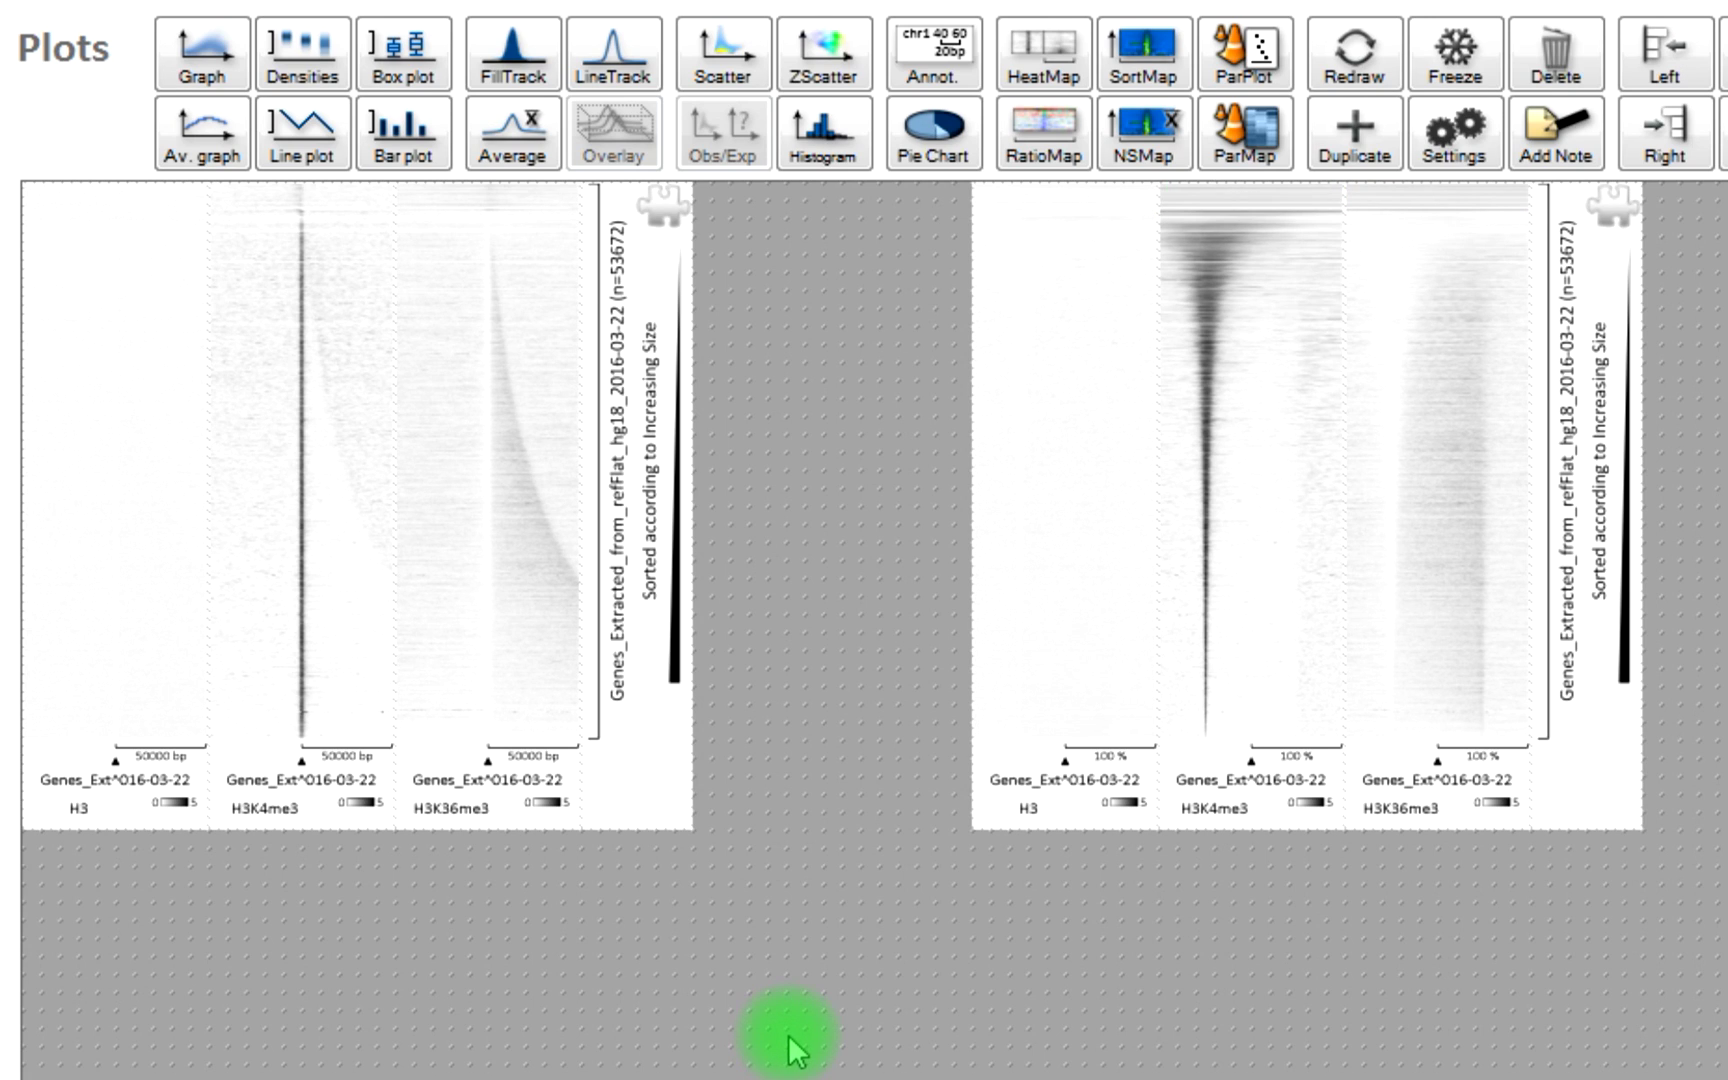
mouse_move(1274, 271)
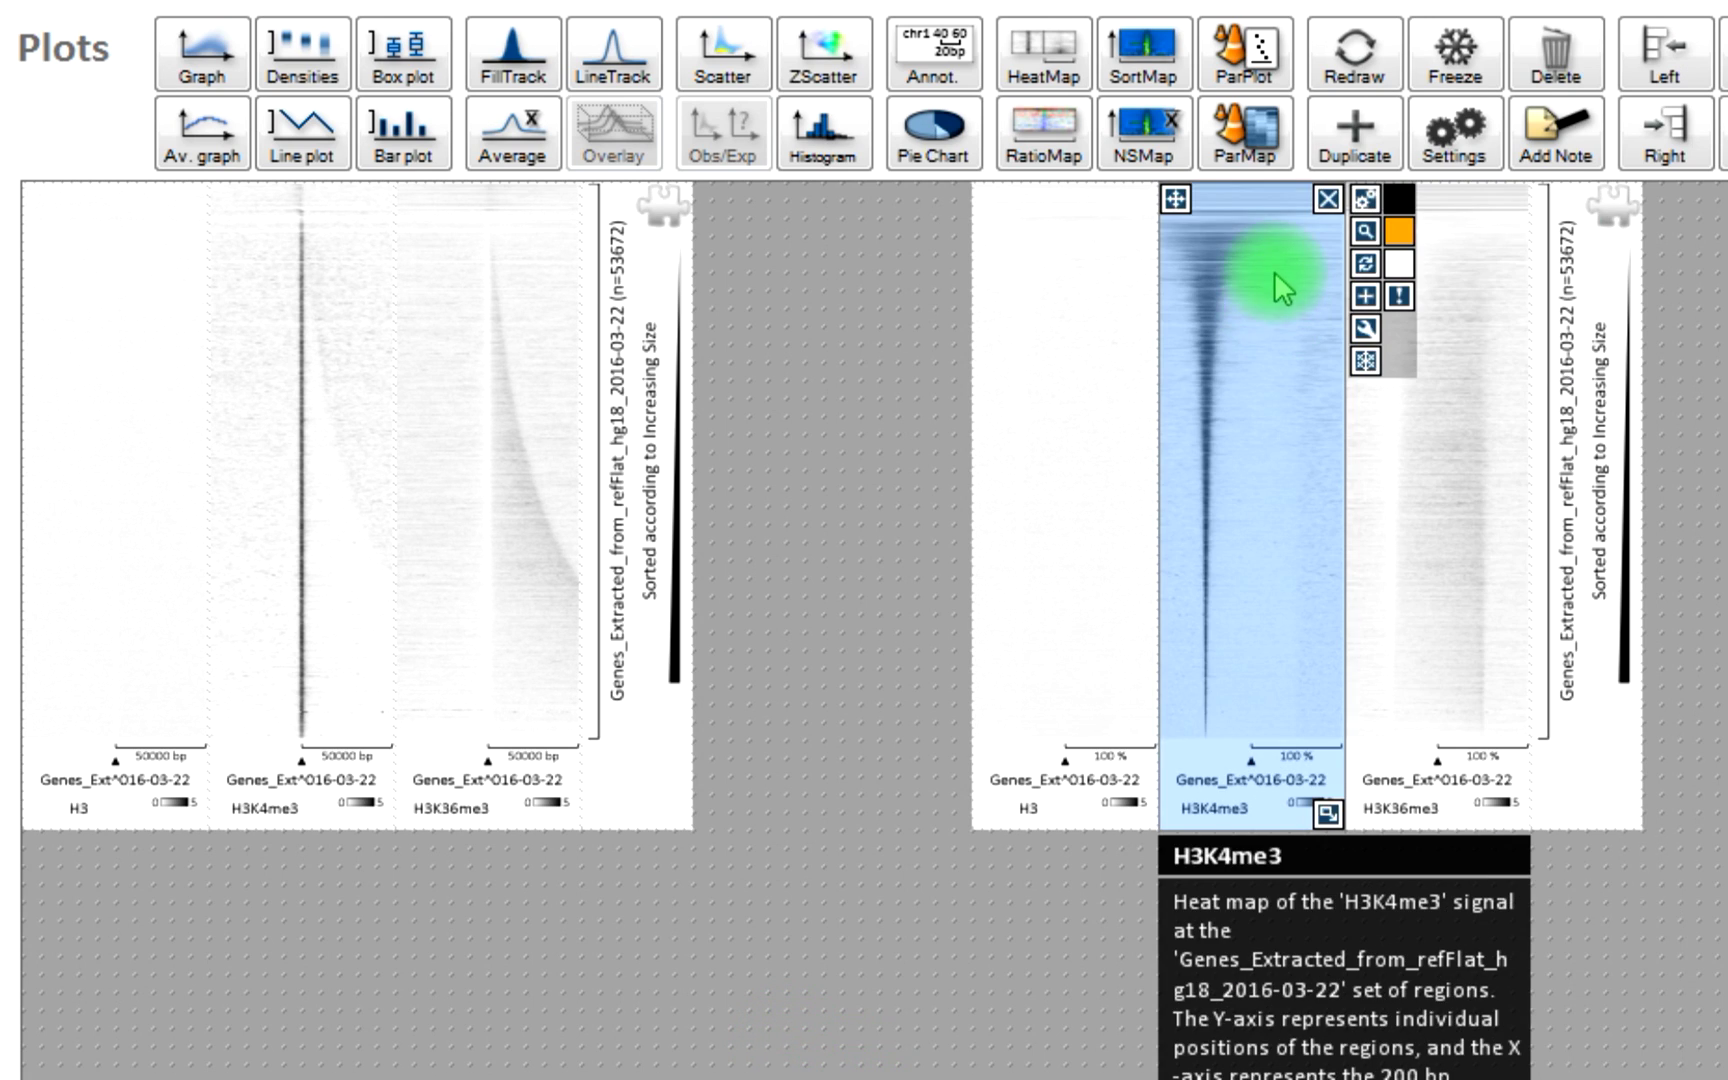
left_click(1204, 298)
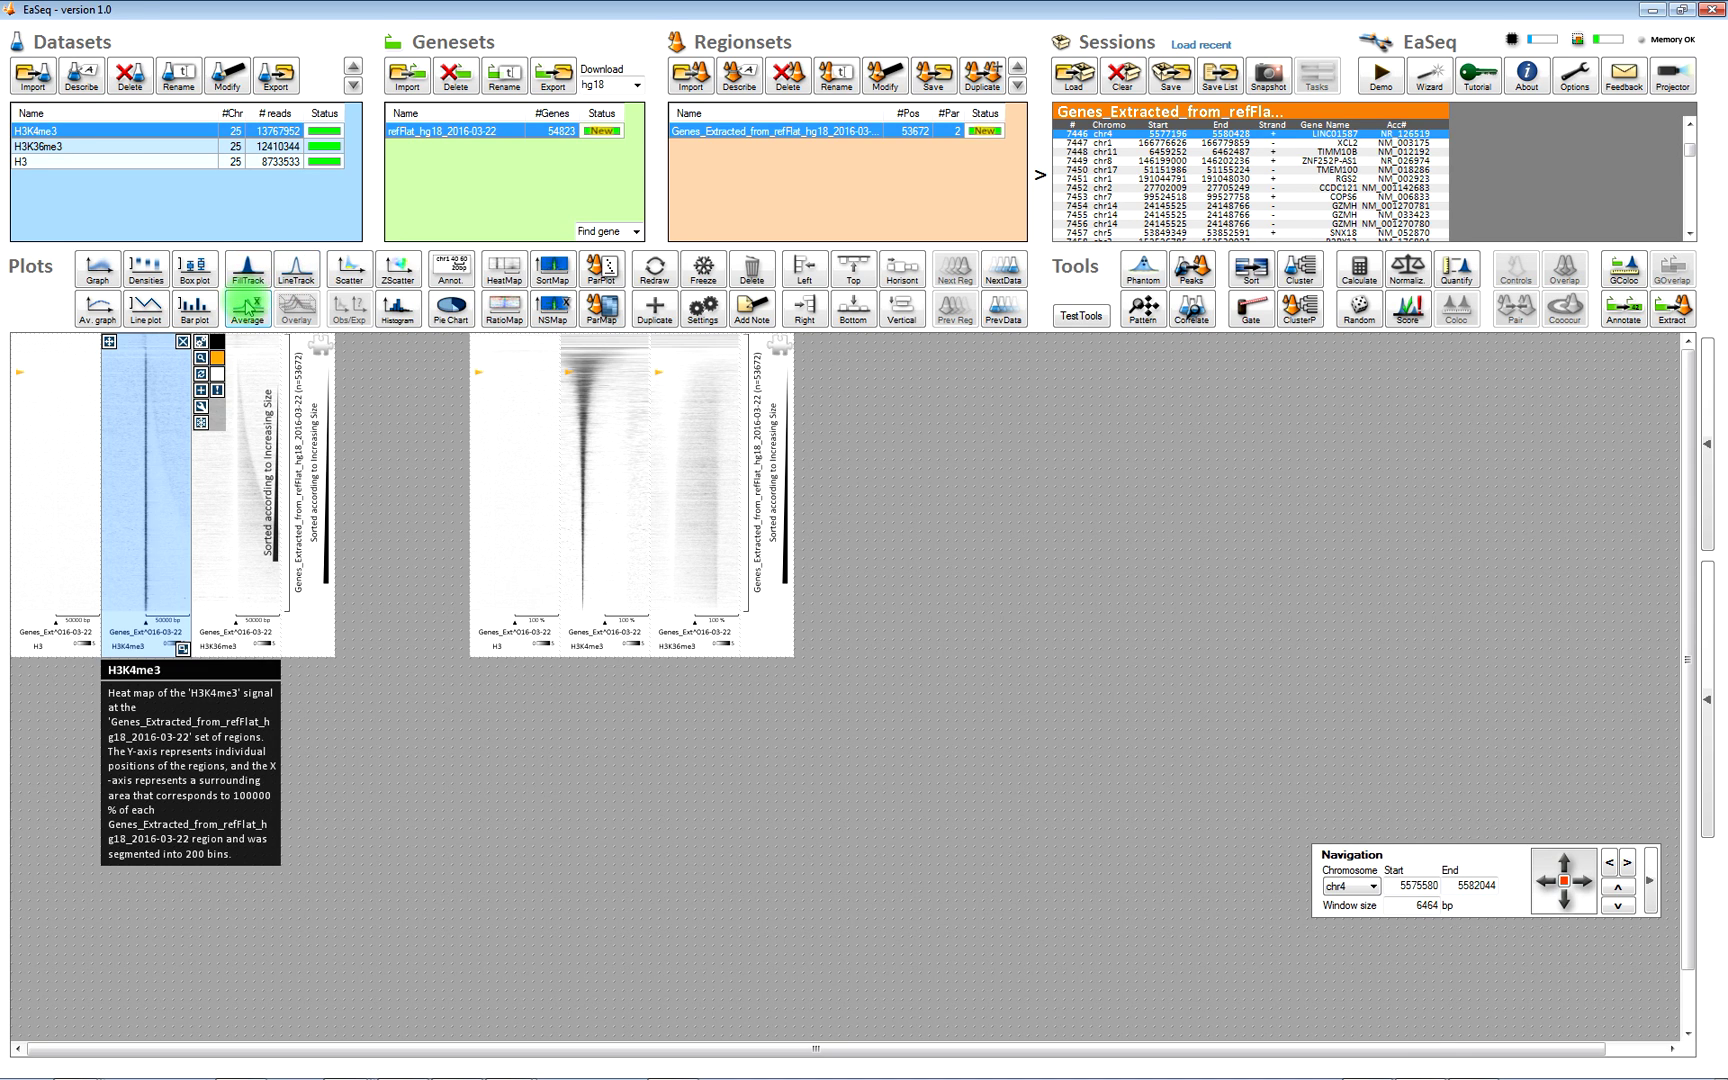
Step: Add an average plot of H3K4me3, H3K36me3 and H3 at the top right beside the heatmaps
left_click(247, 305)
left_click(155, 160)
left_click(155, 174)
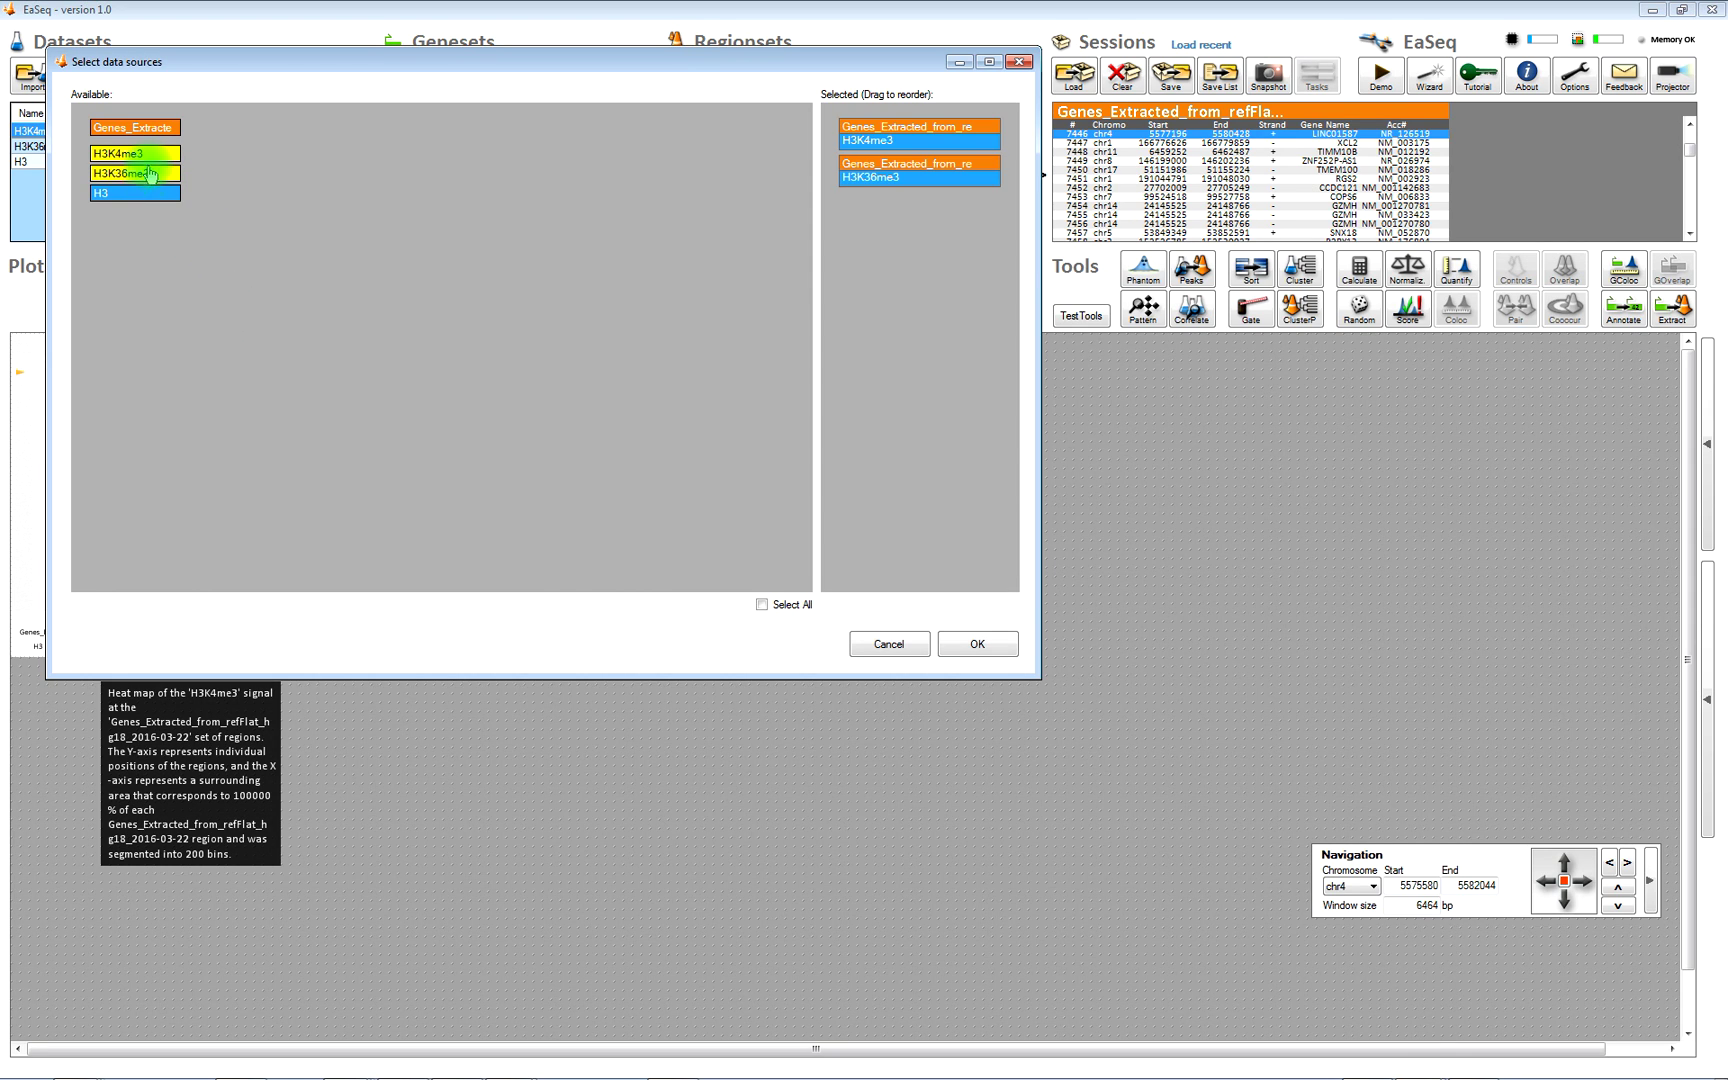
left_click(160, 193)
left_click(978, 645)
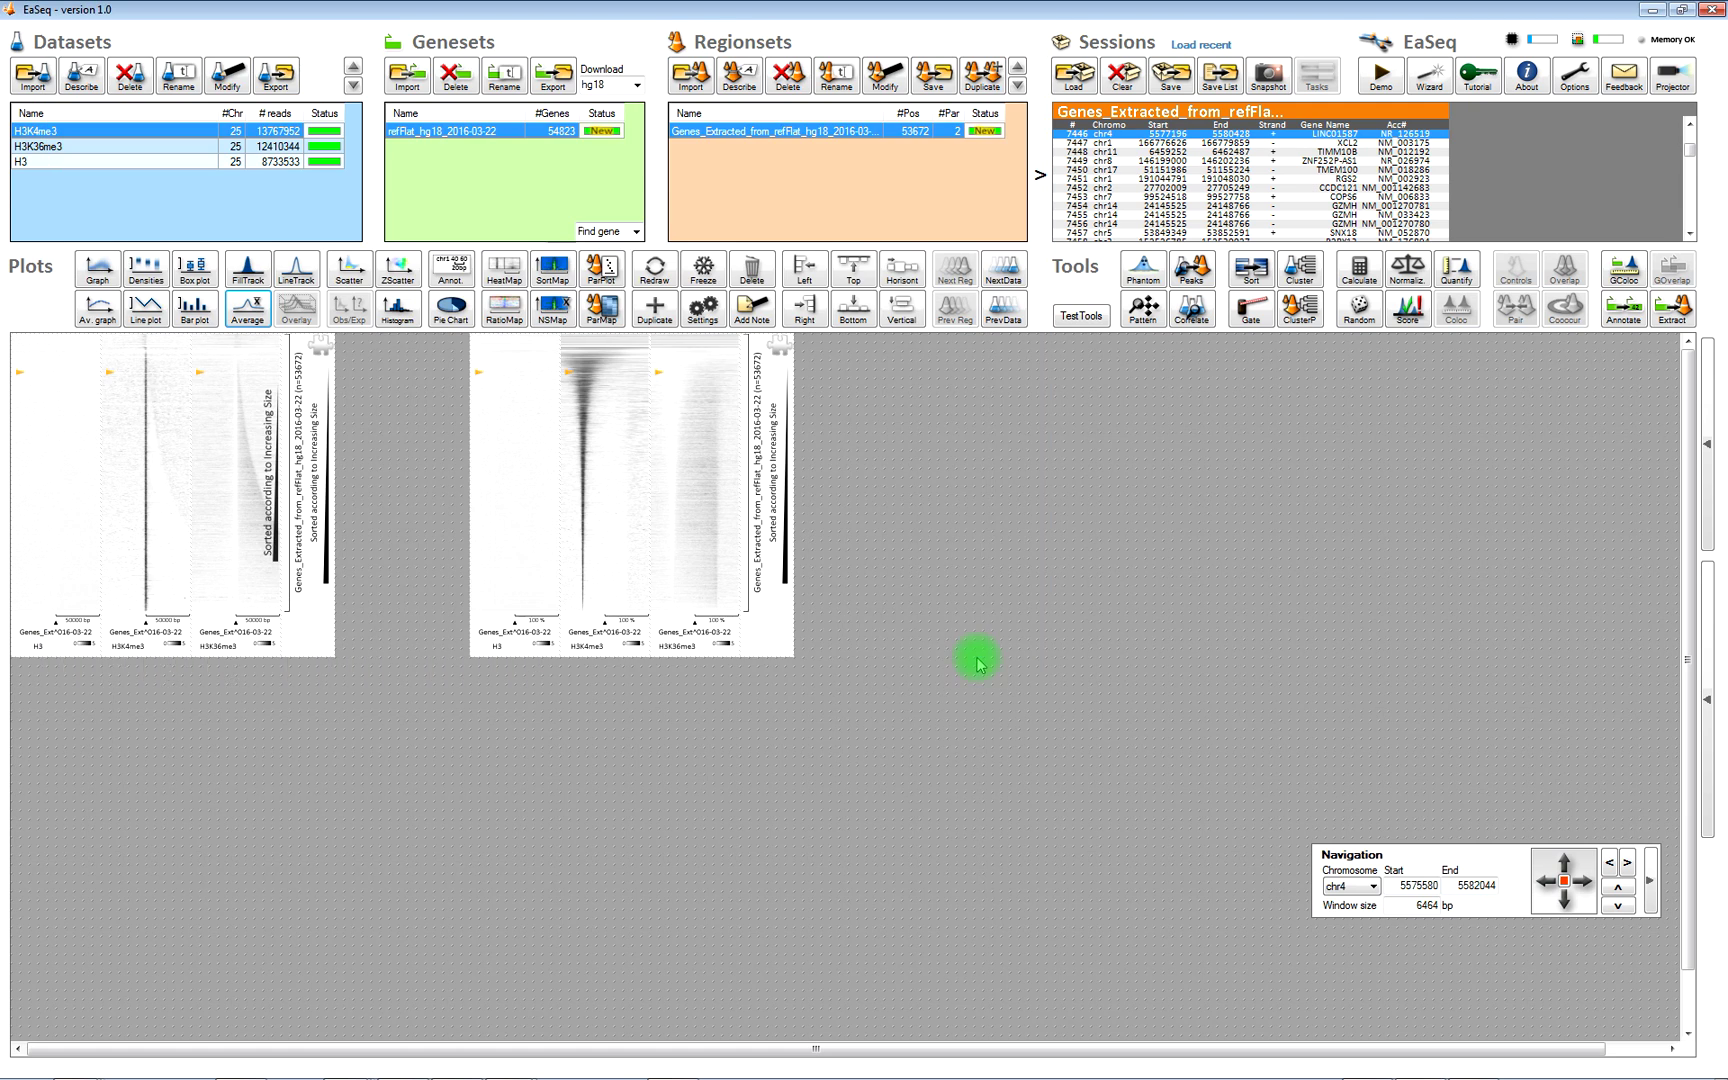
left_click_drag(200, 733, 890, 355)
left_click(20, 664)
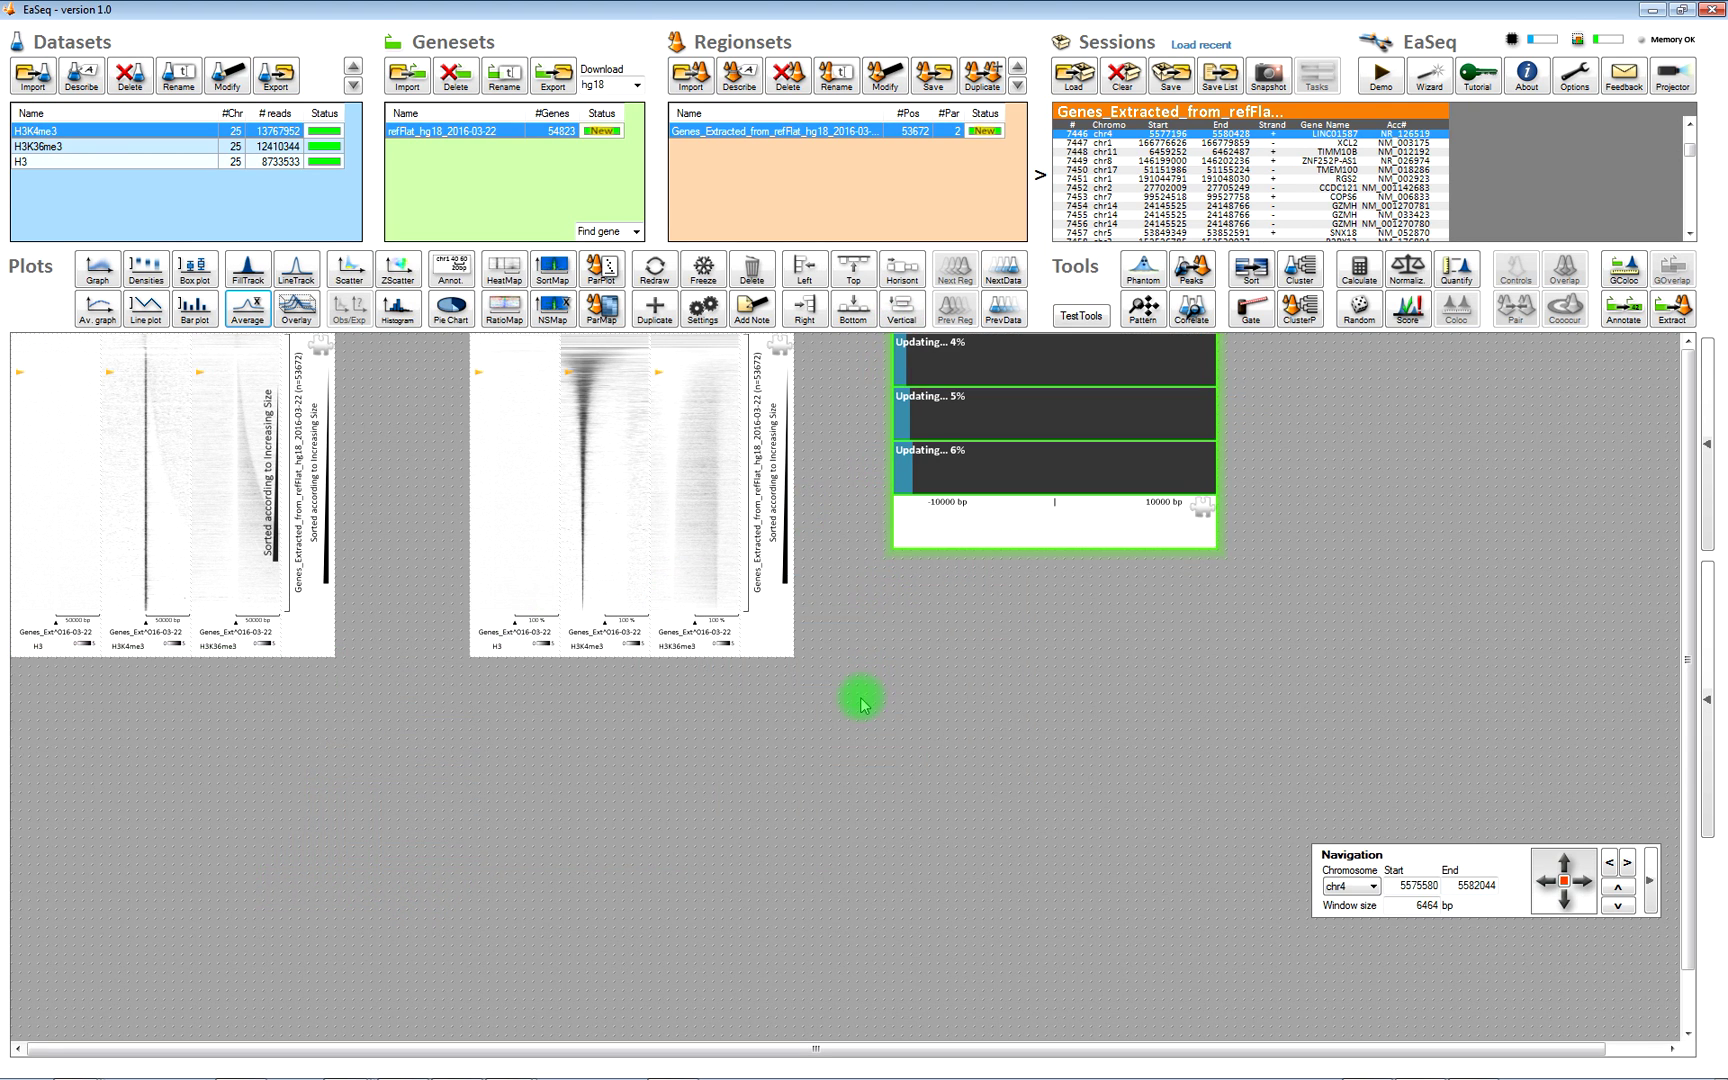
Step: Mark a band of rows on the H3K4me3 heatmap, then clear the marking
mouse_move(600, 362)
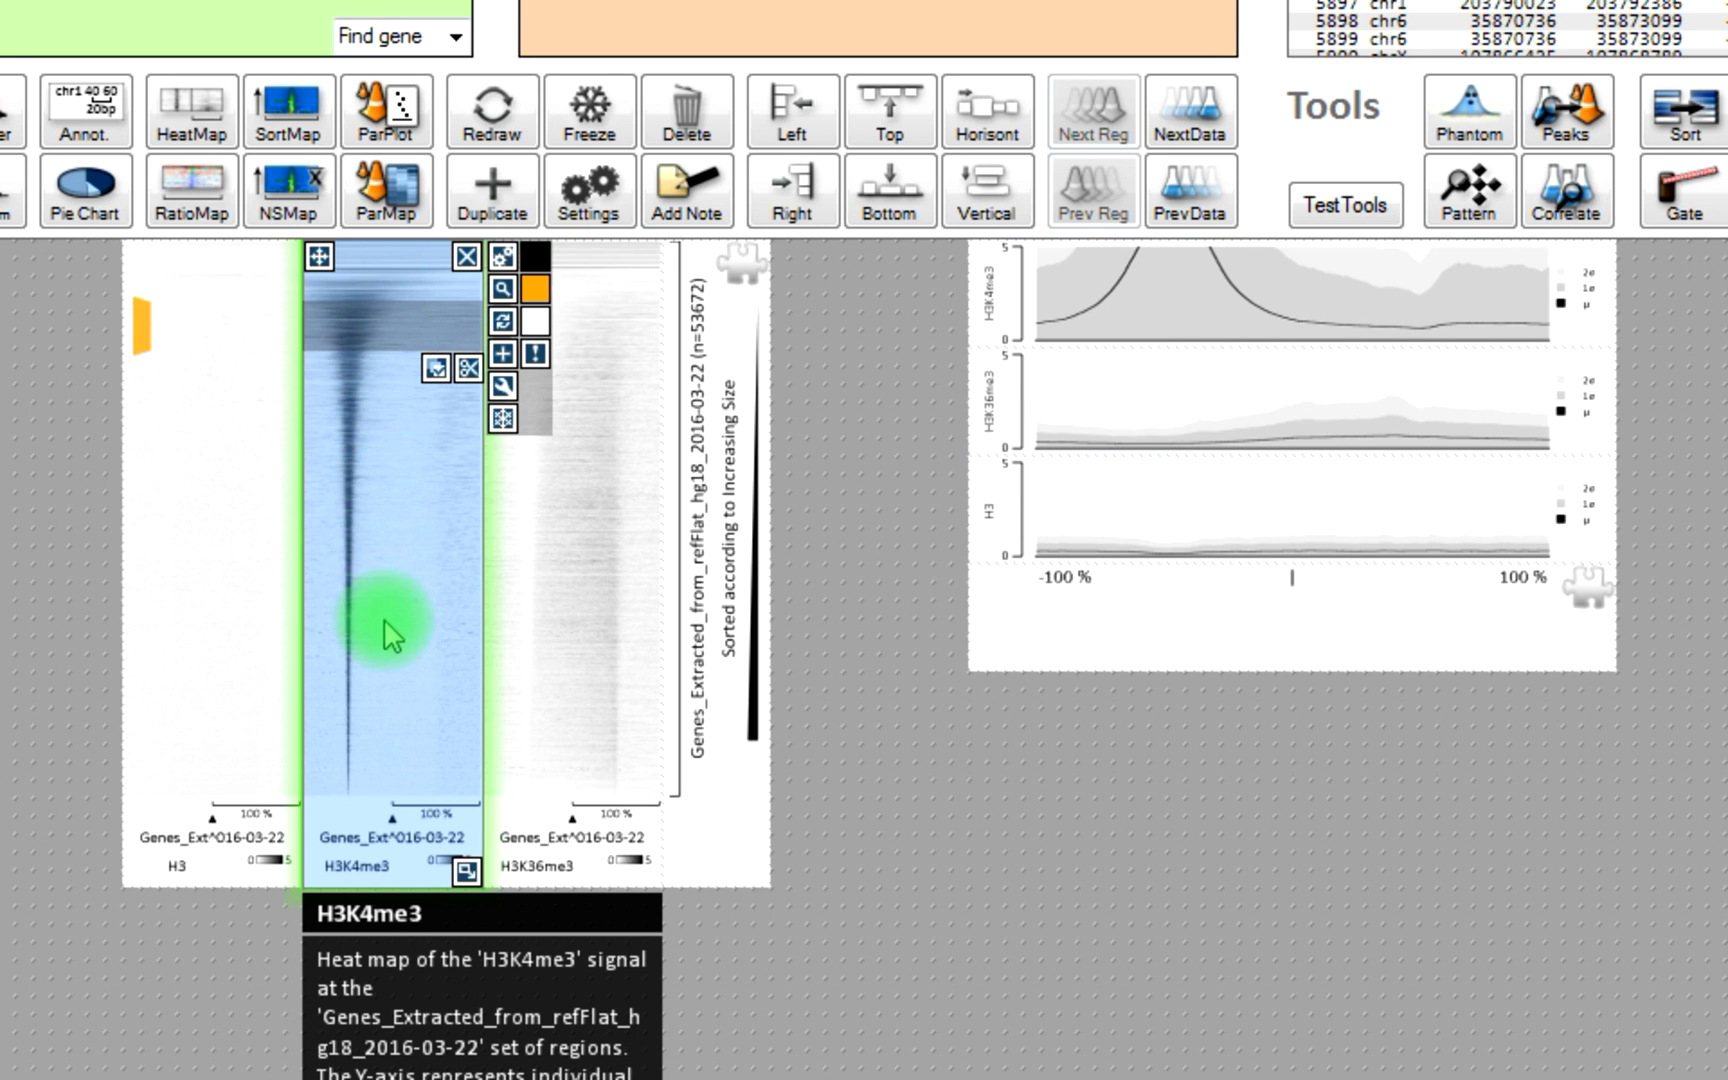
left_click_drag(383, 618, 382, 693)
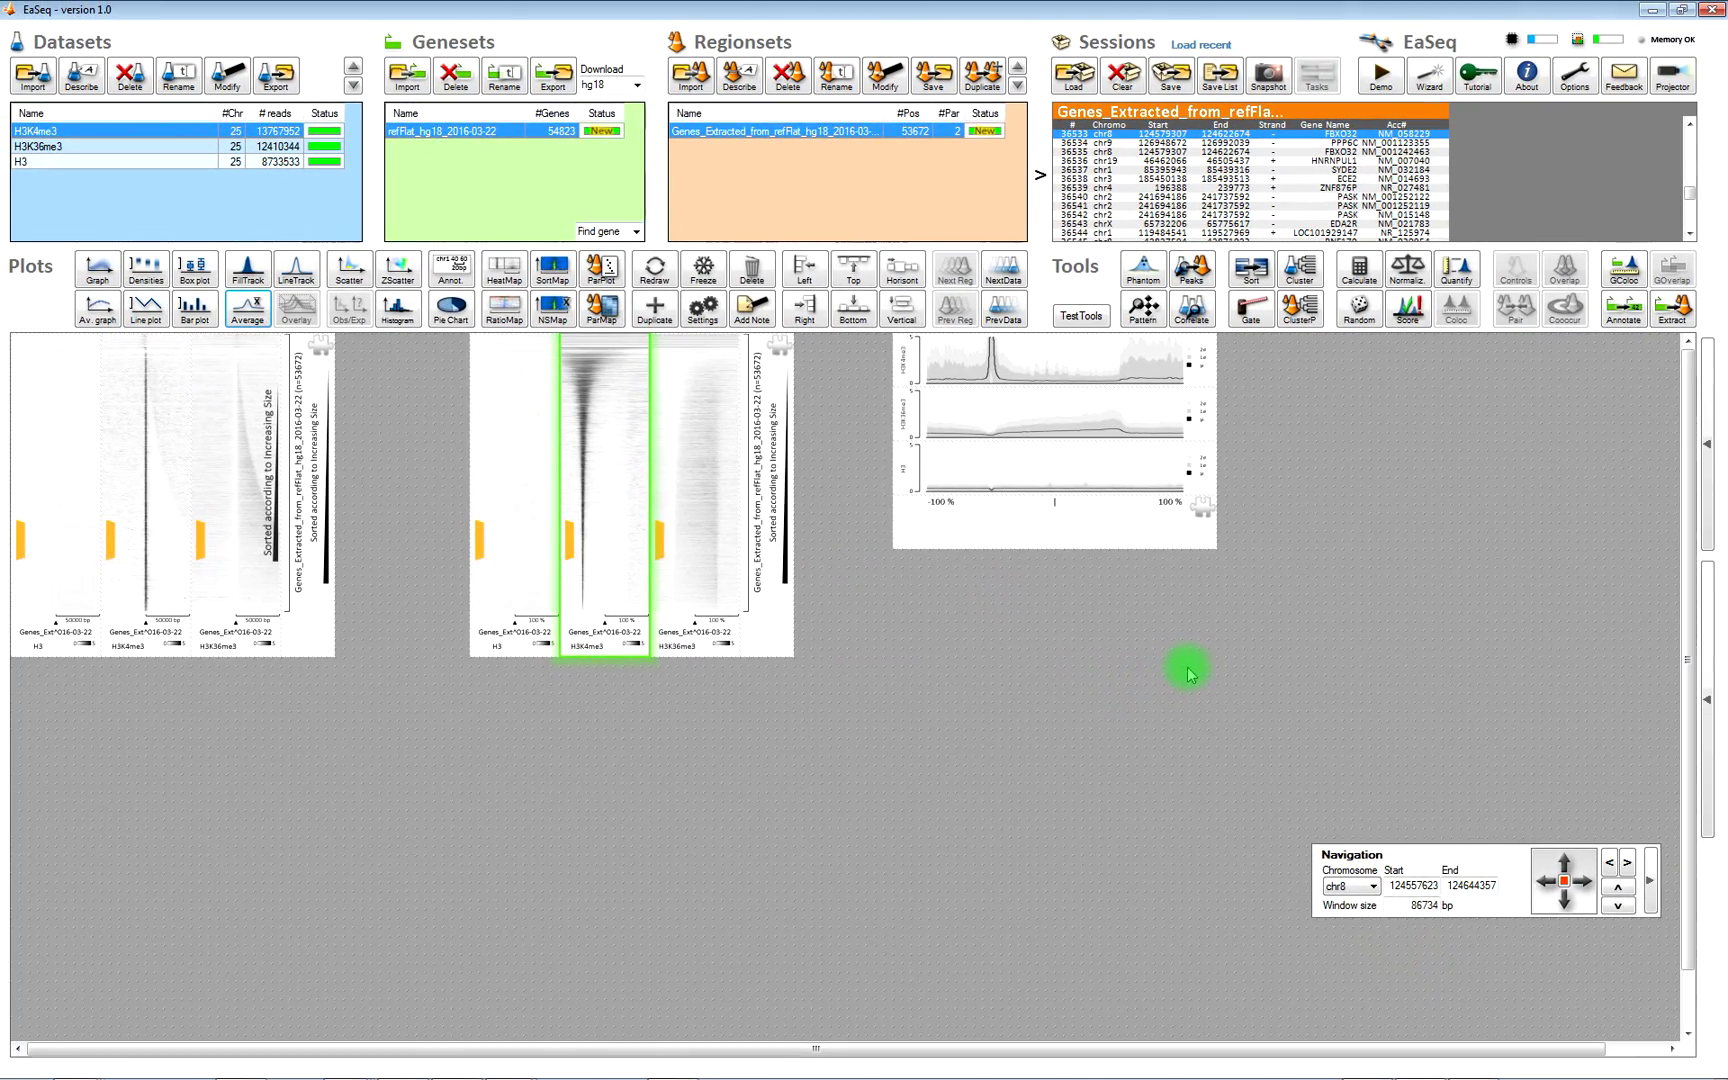
left_click(240, 640)
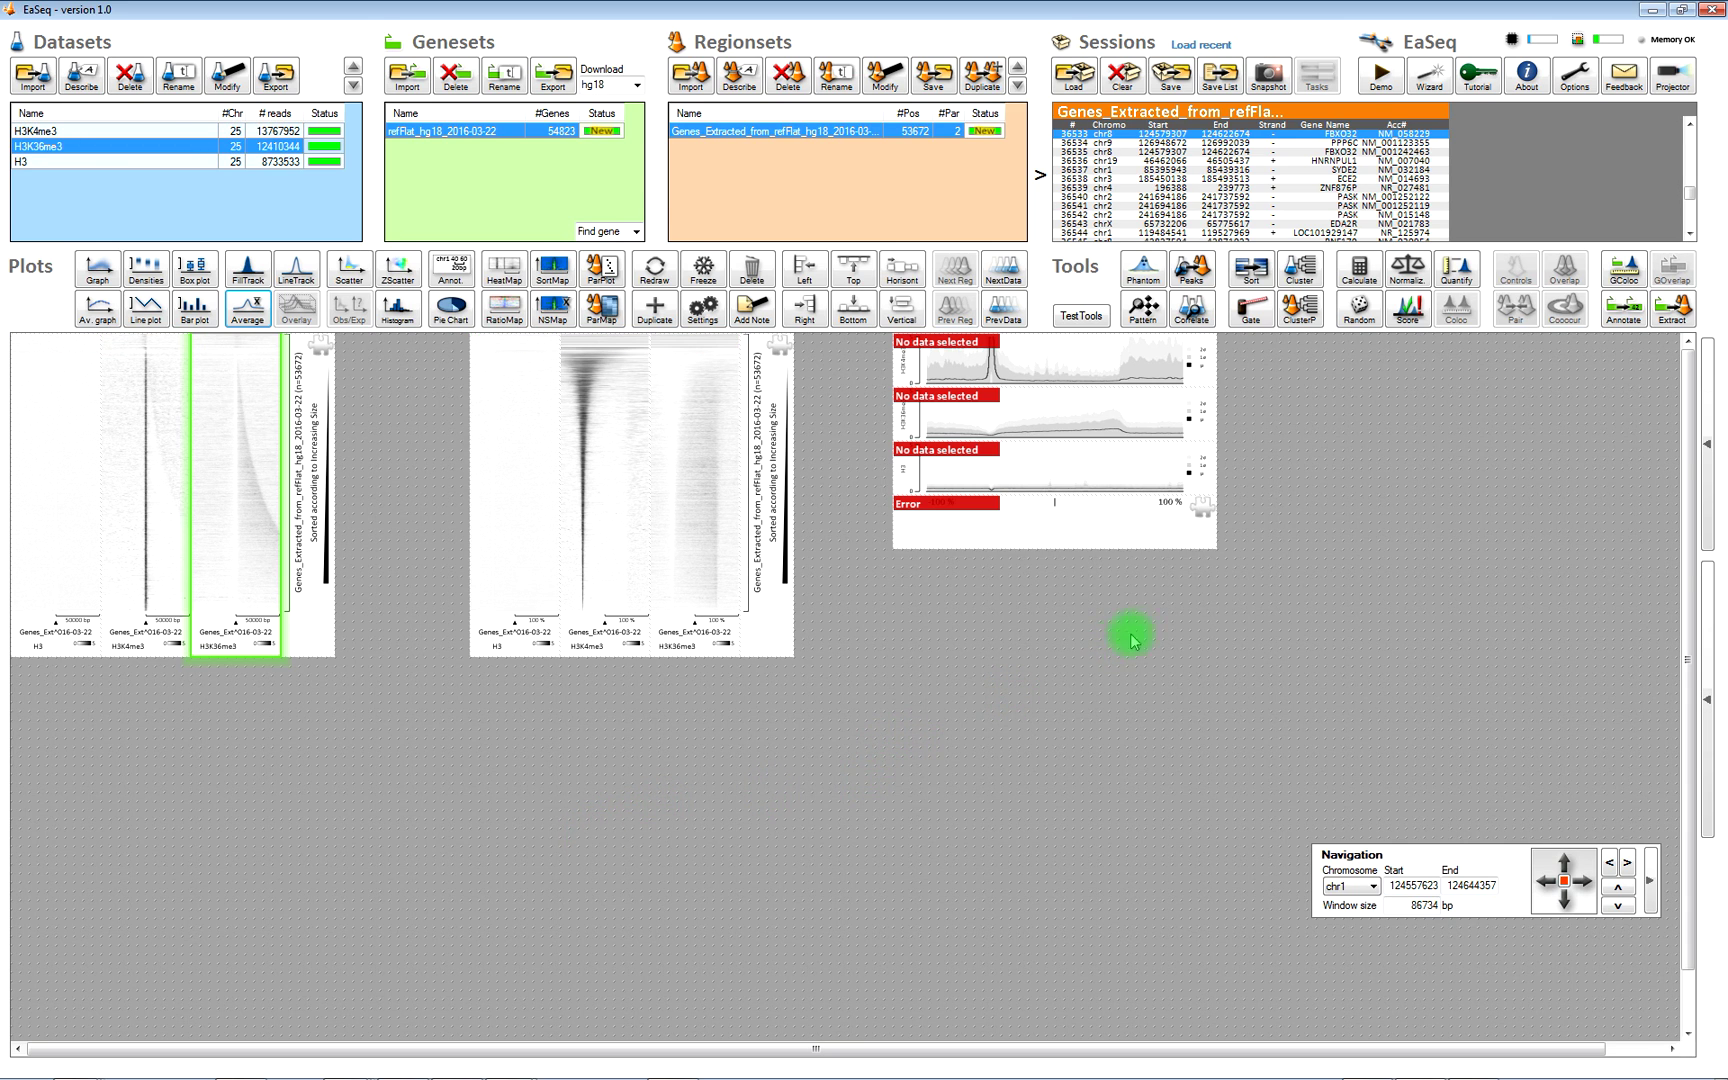
Step: Delete the average plot and confirm the deletion
mouse_move(993, 360)
key("Delete")
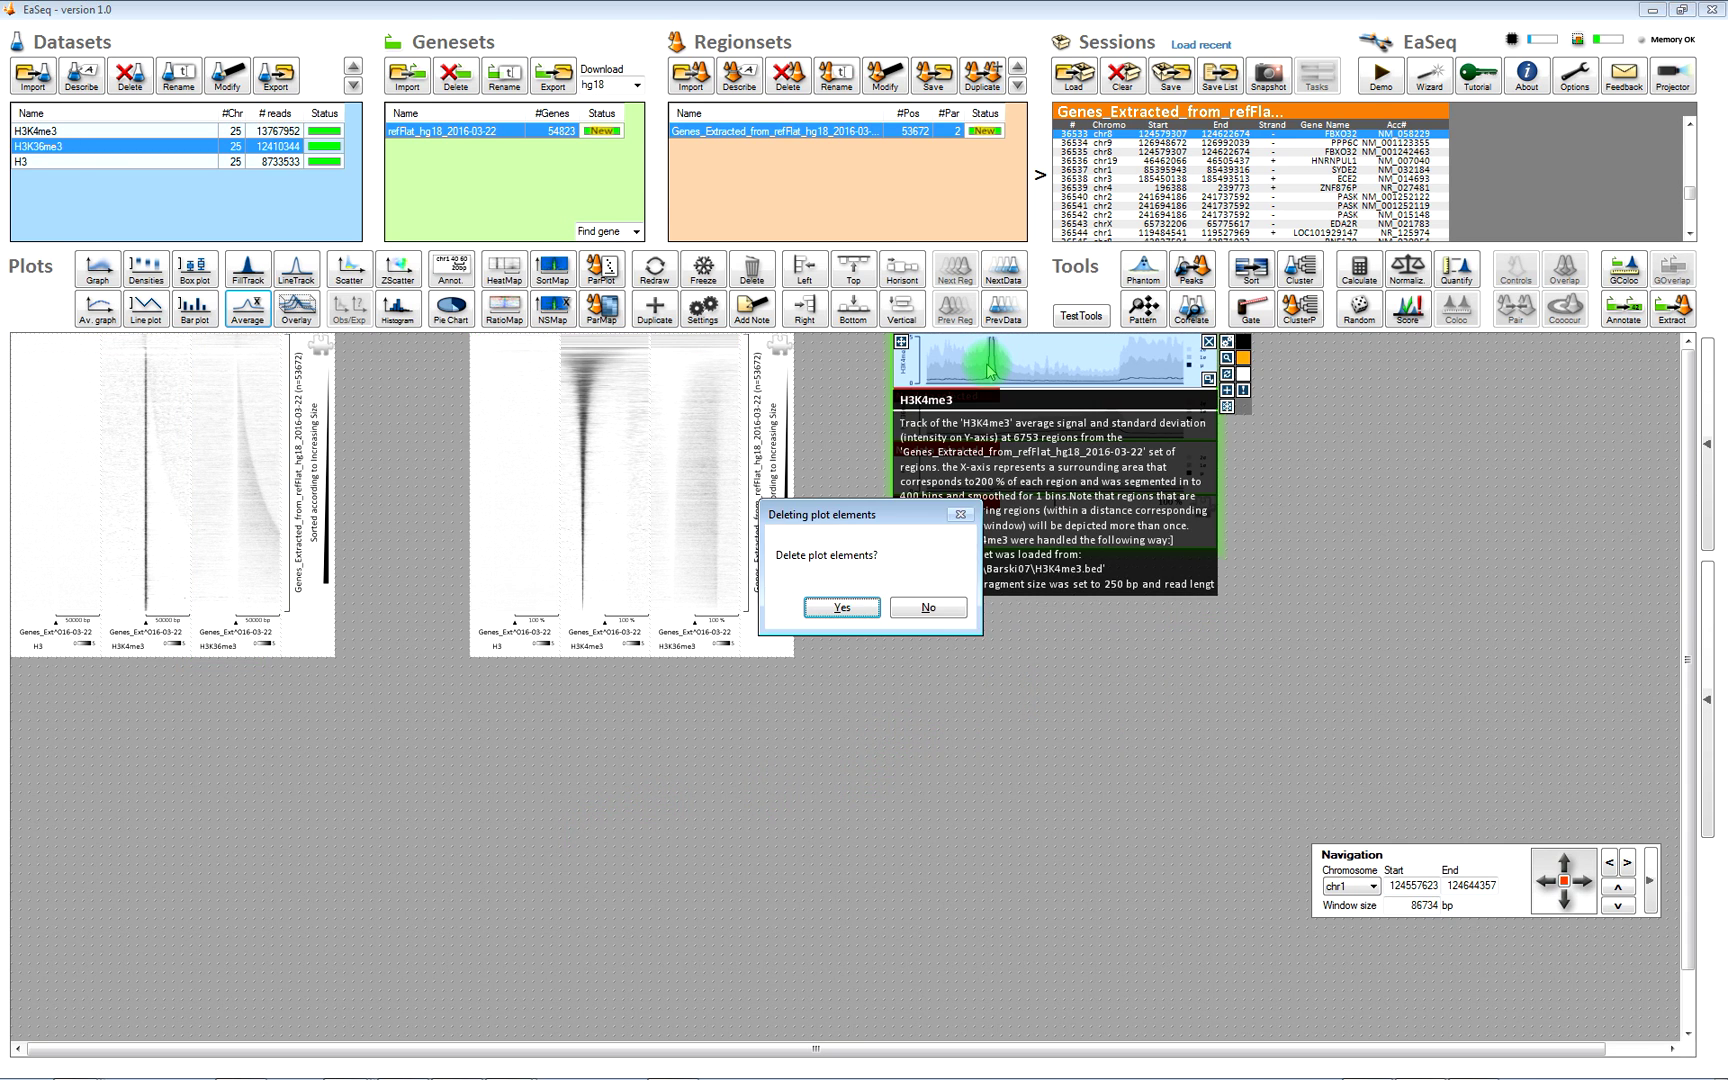
key("Return")
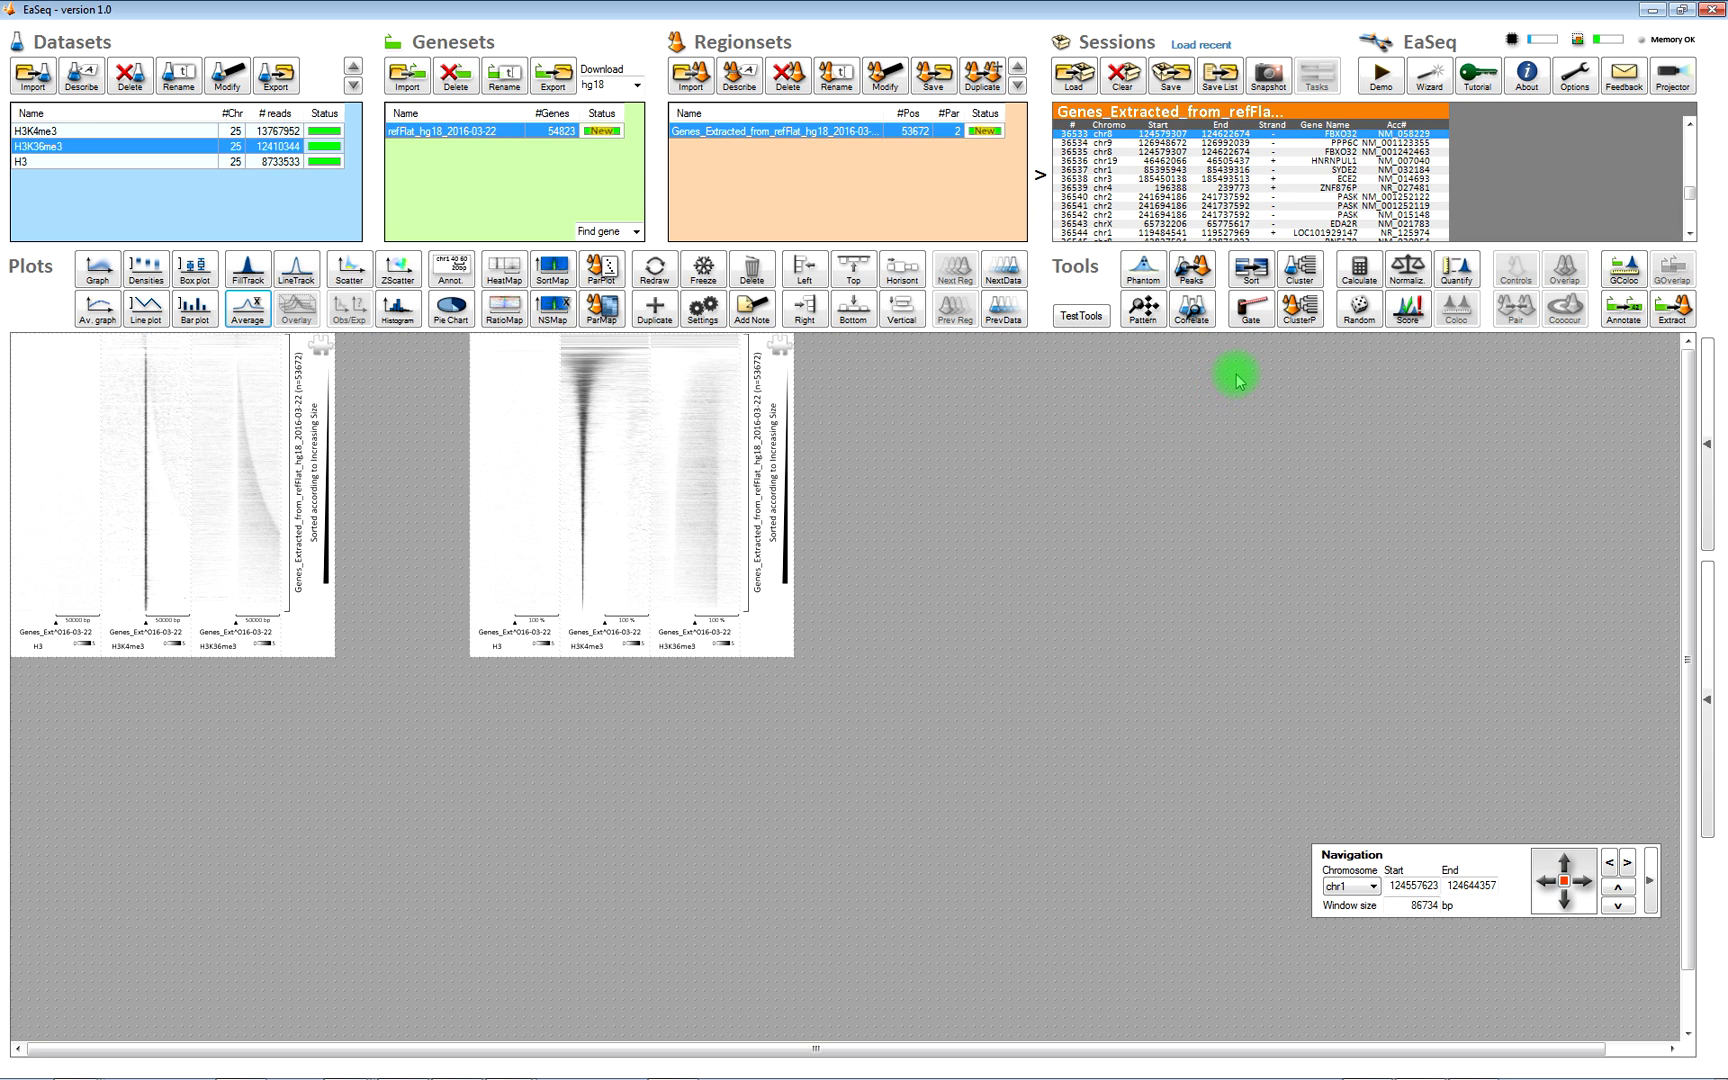
Step: Sort the gene regions by Size at sort level 1, adding a rank column
left_click(1250, 283)
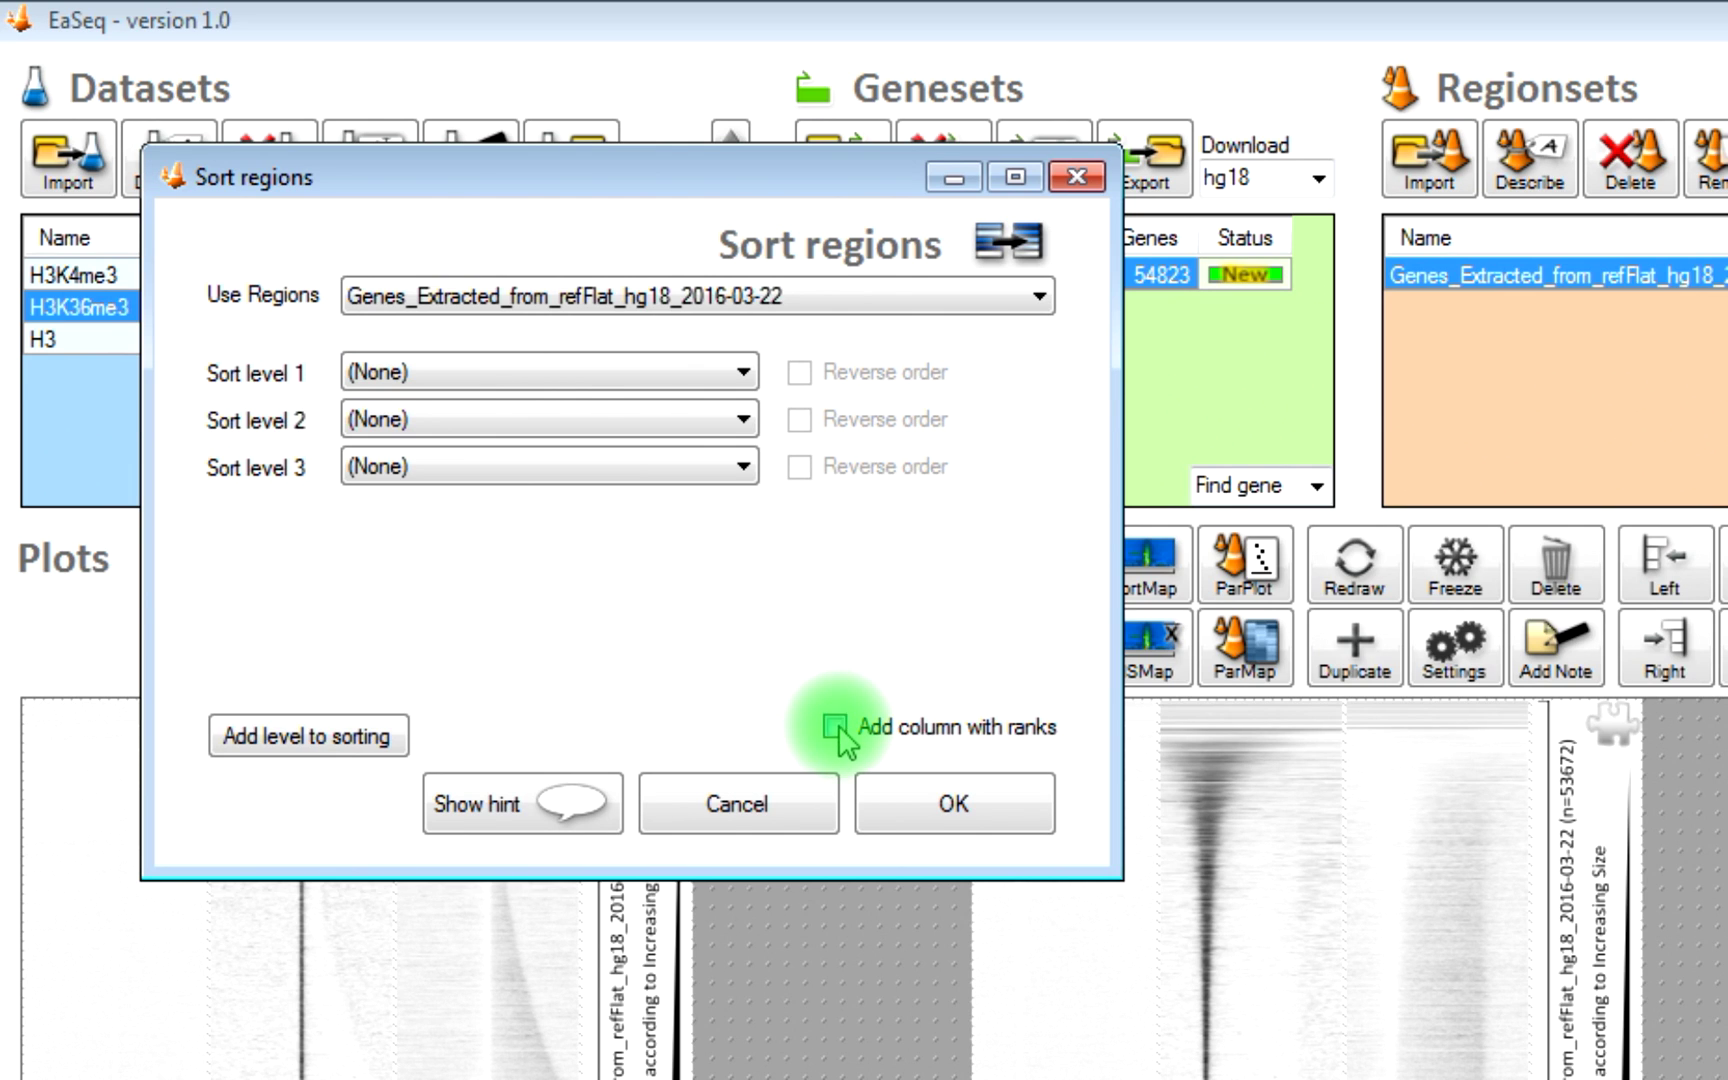
left_click(554, 368)
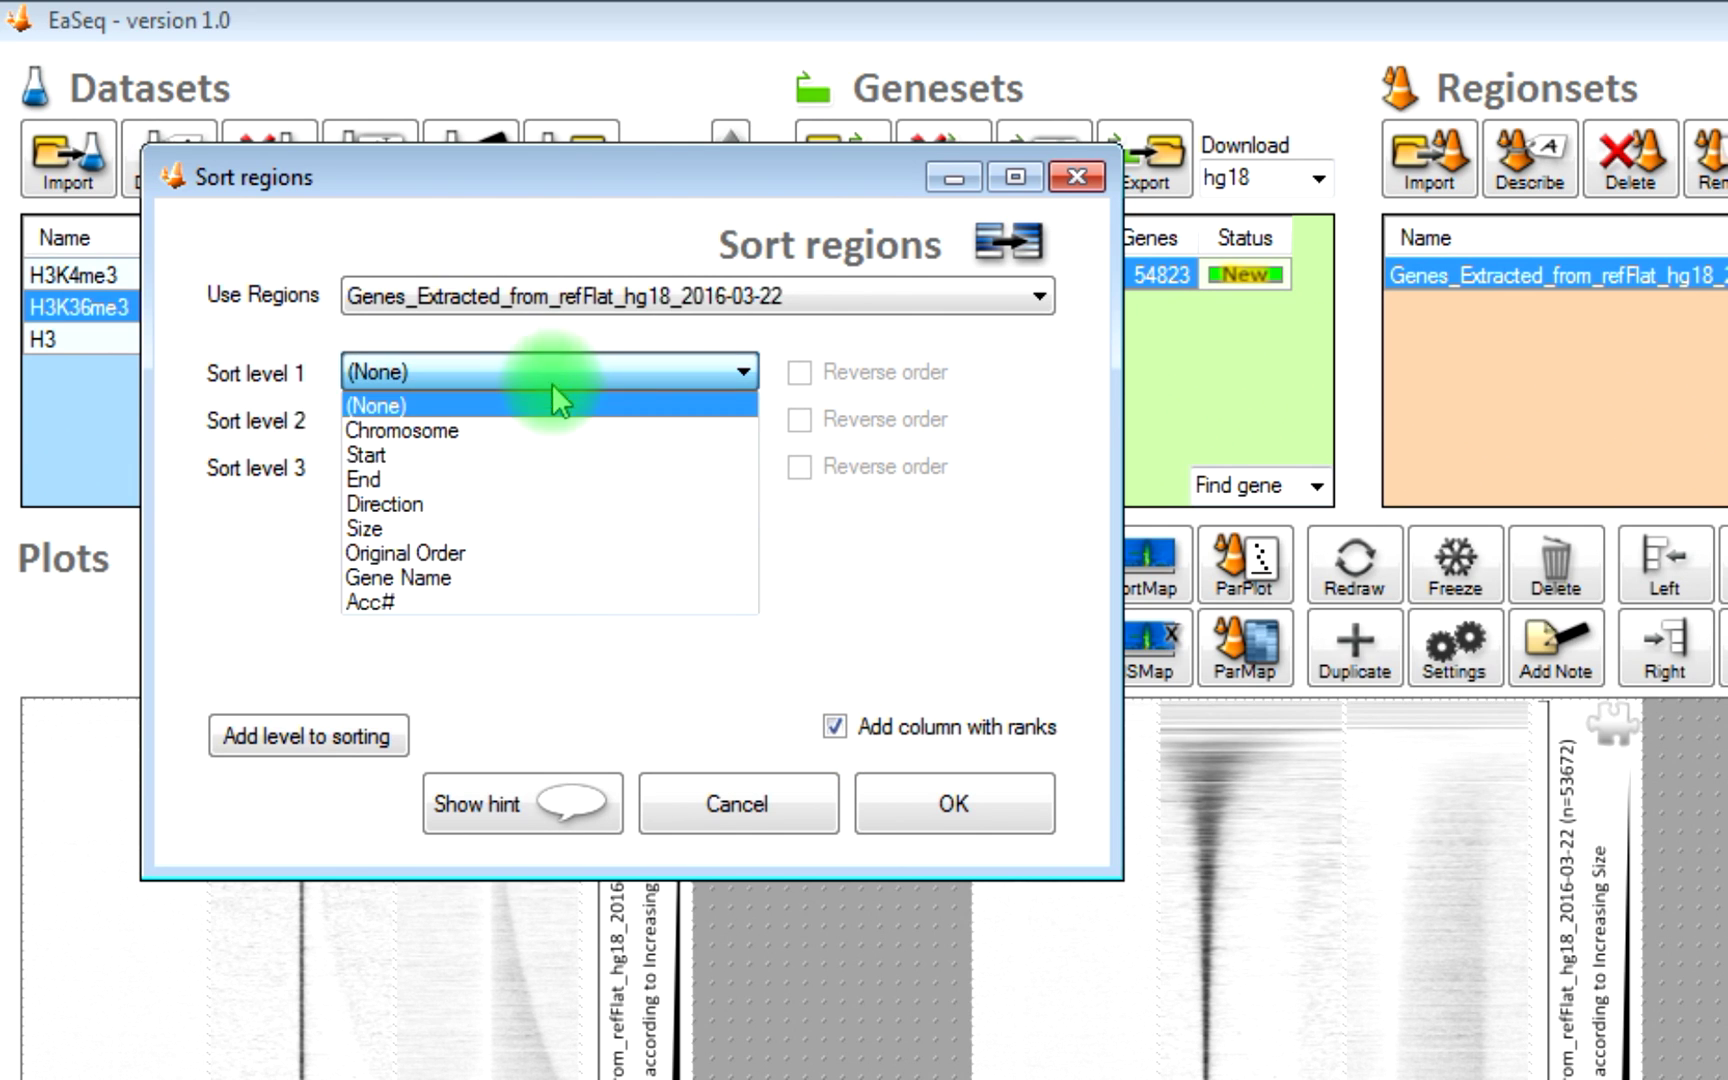
left_click(540, 528)
left_click(954, 803)
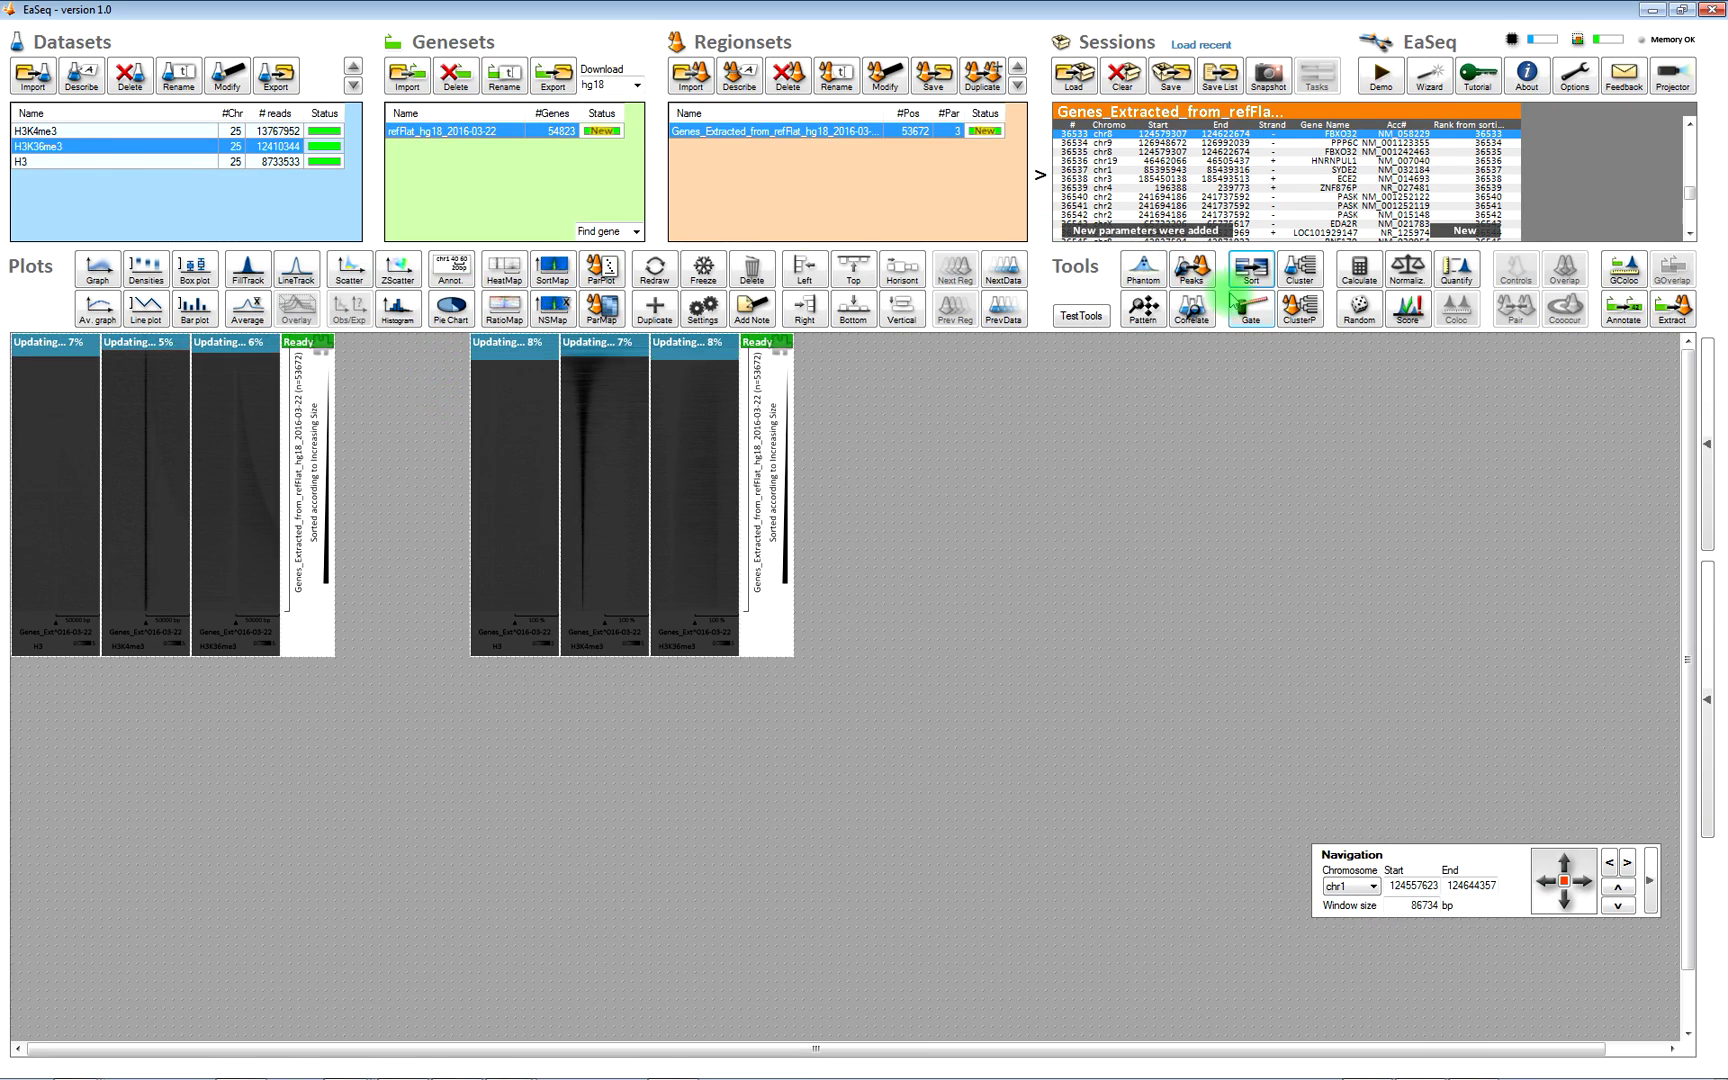
Step: Gate the genes to sorting rank at most 10000, creating the shortest-gene regionset
left_click(1251, 312)
left_click(300, 199)
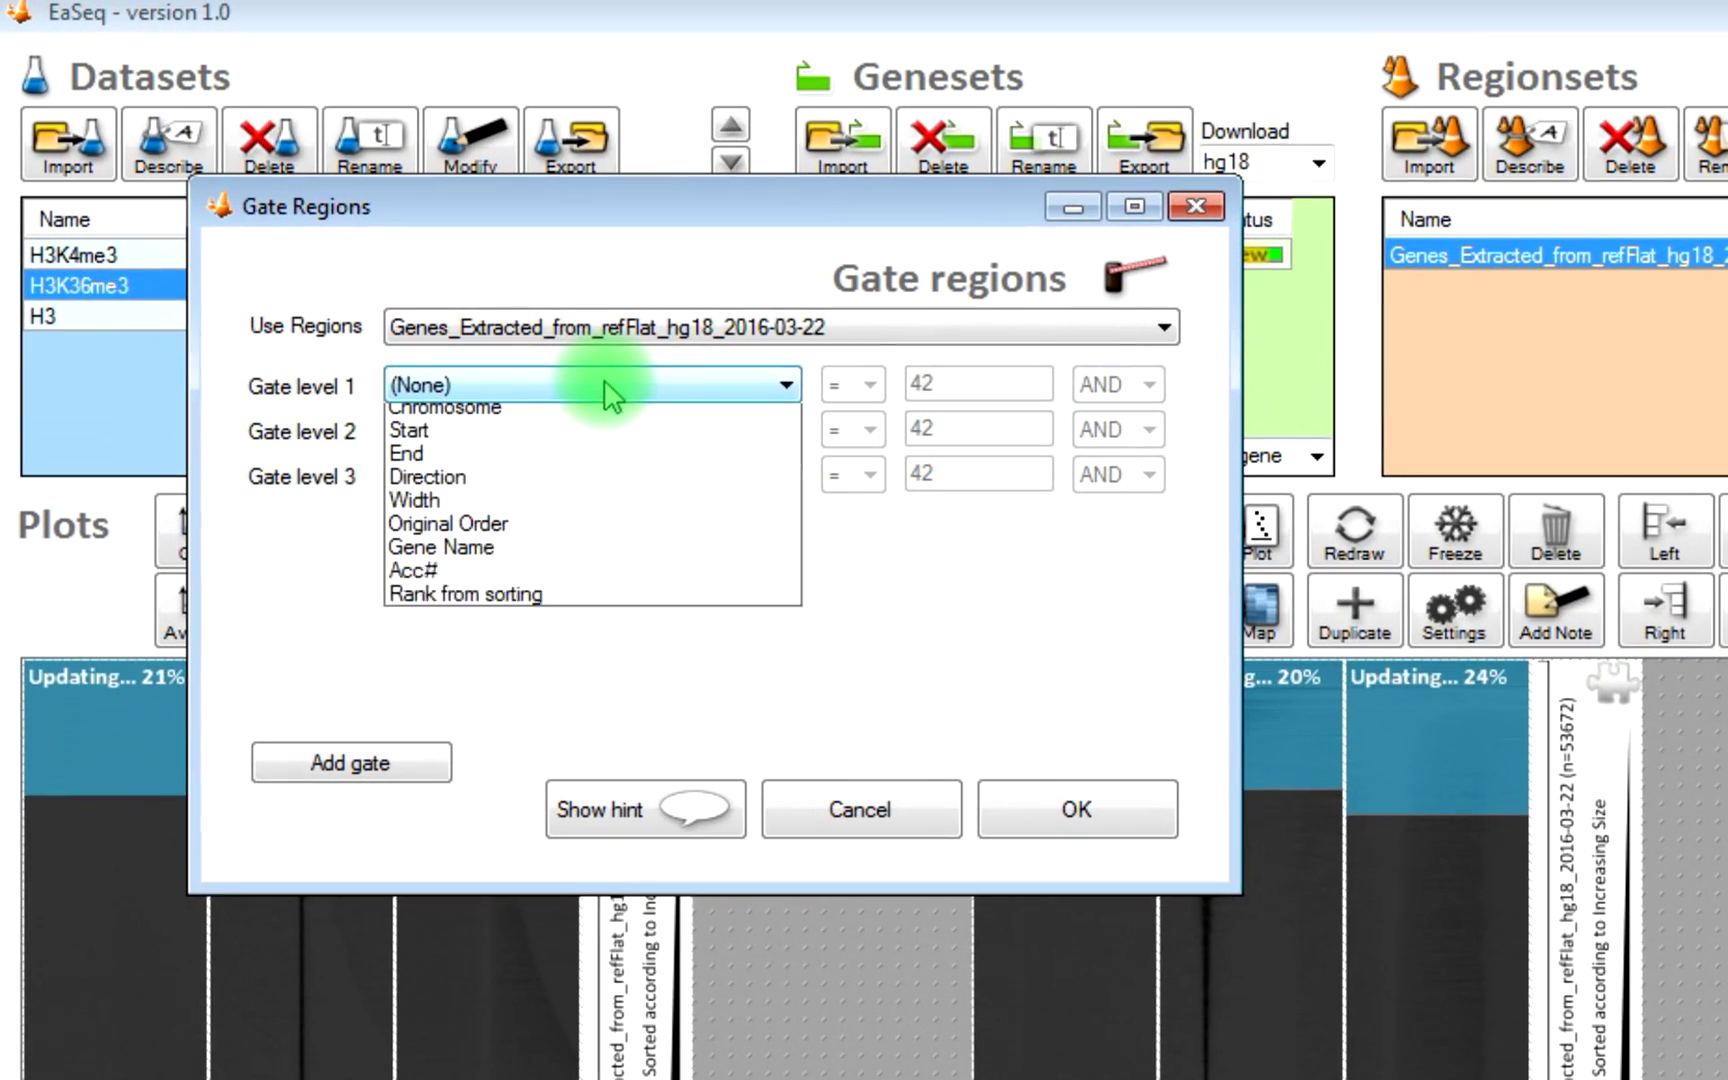
left_click(558, 622)
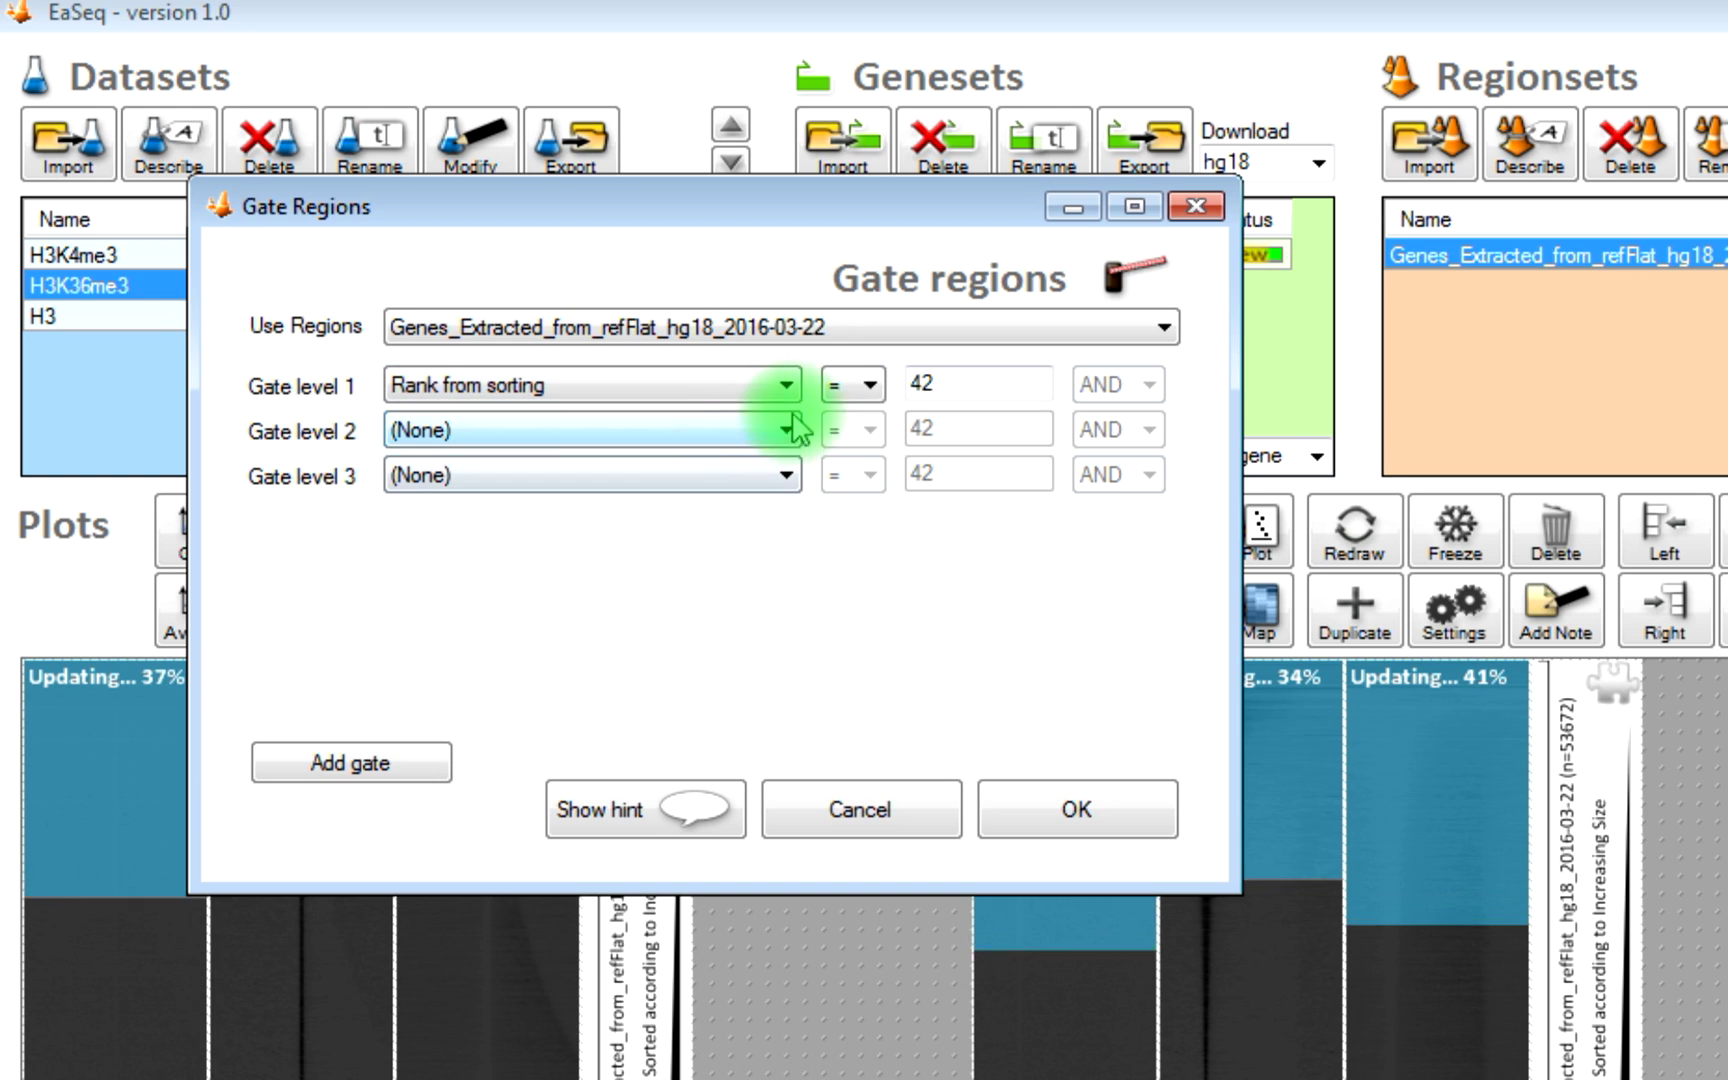
left_click(851, 392)
left_click(838, 488)
double_click(962, 384)
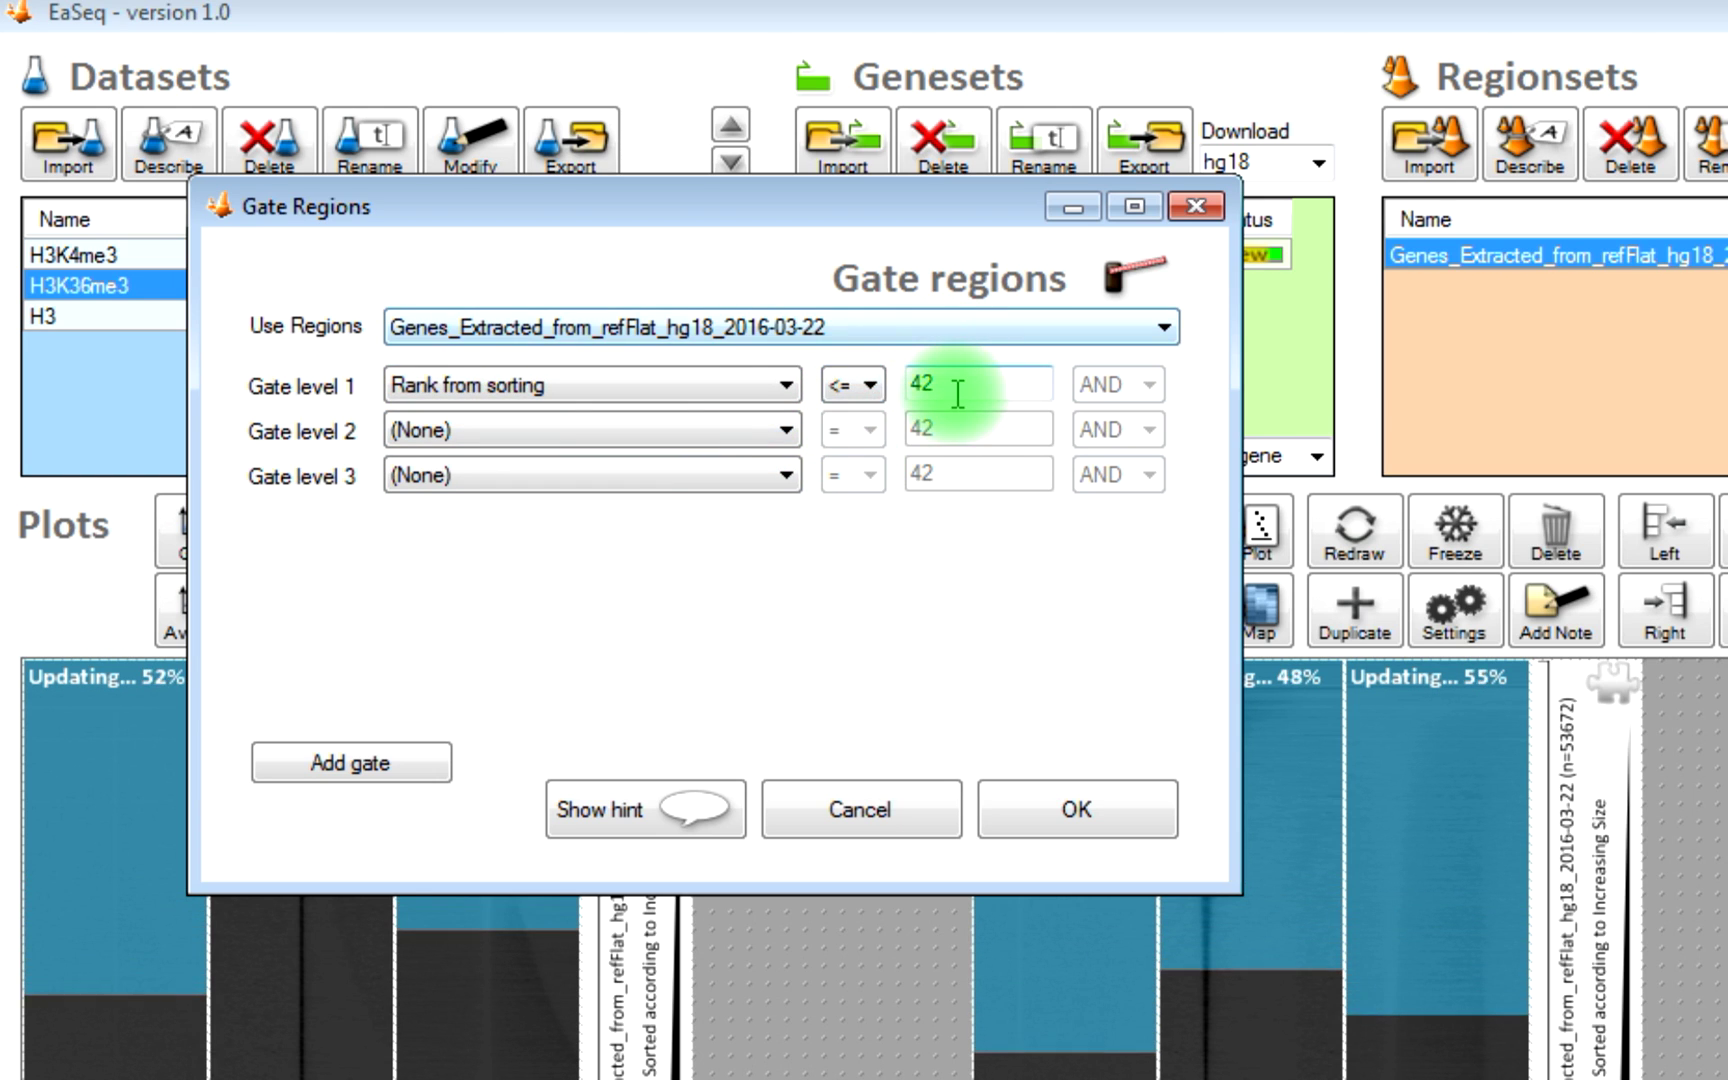
type("10000")
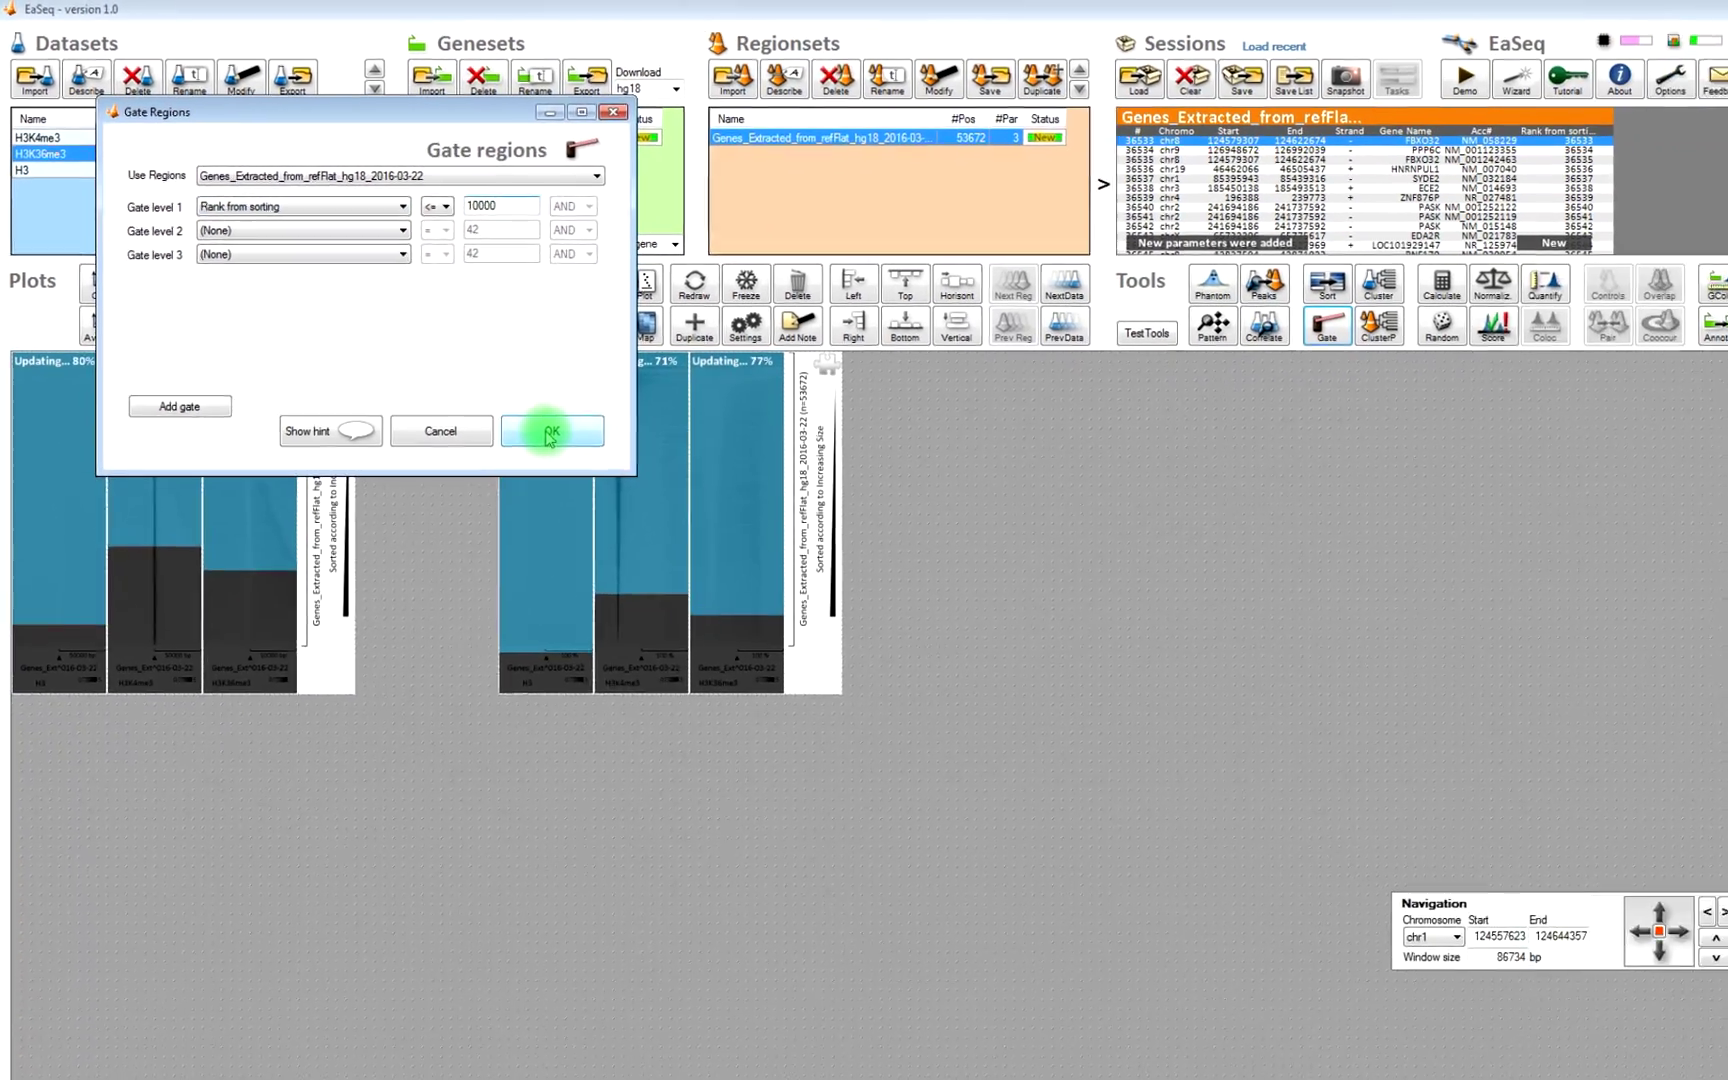
left_click(1077, 809)
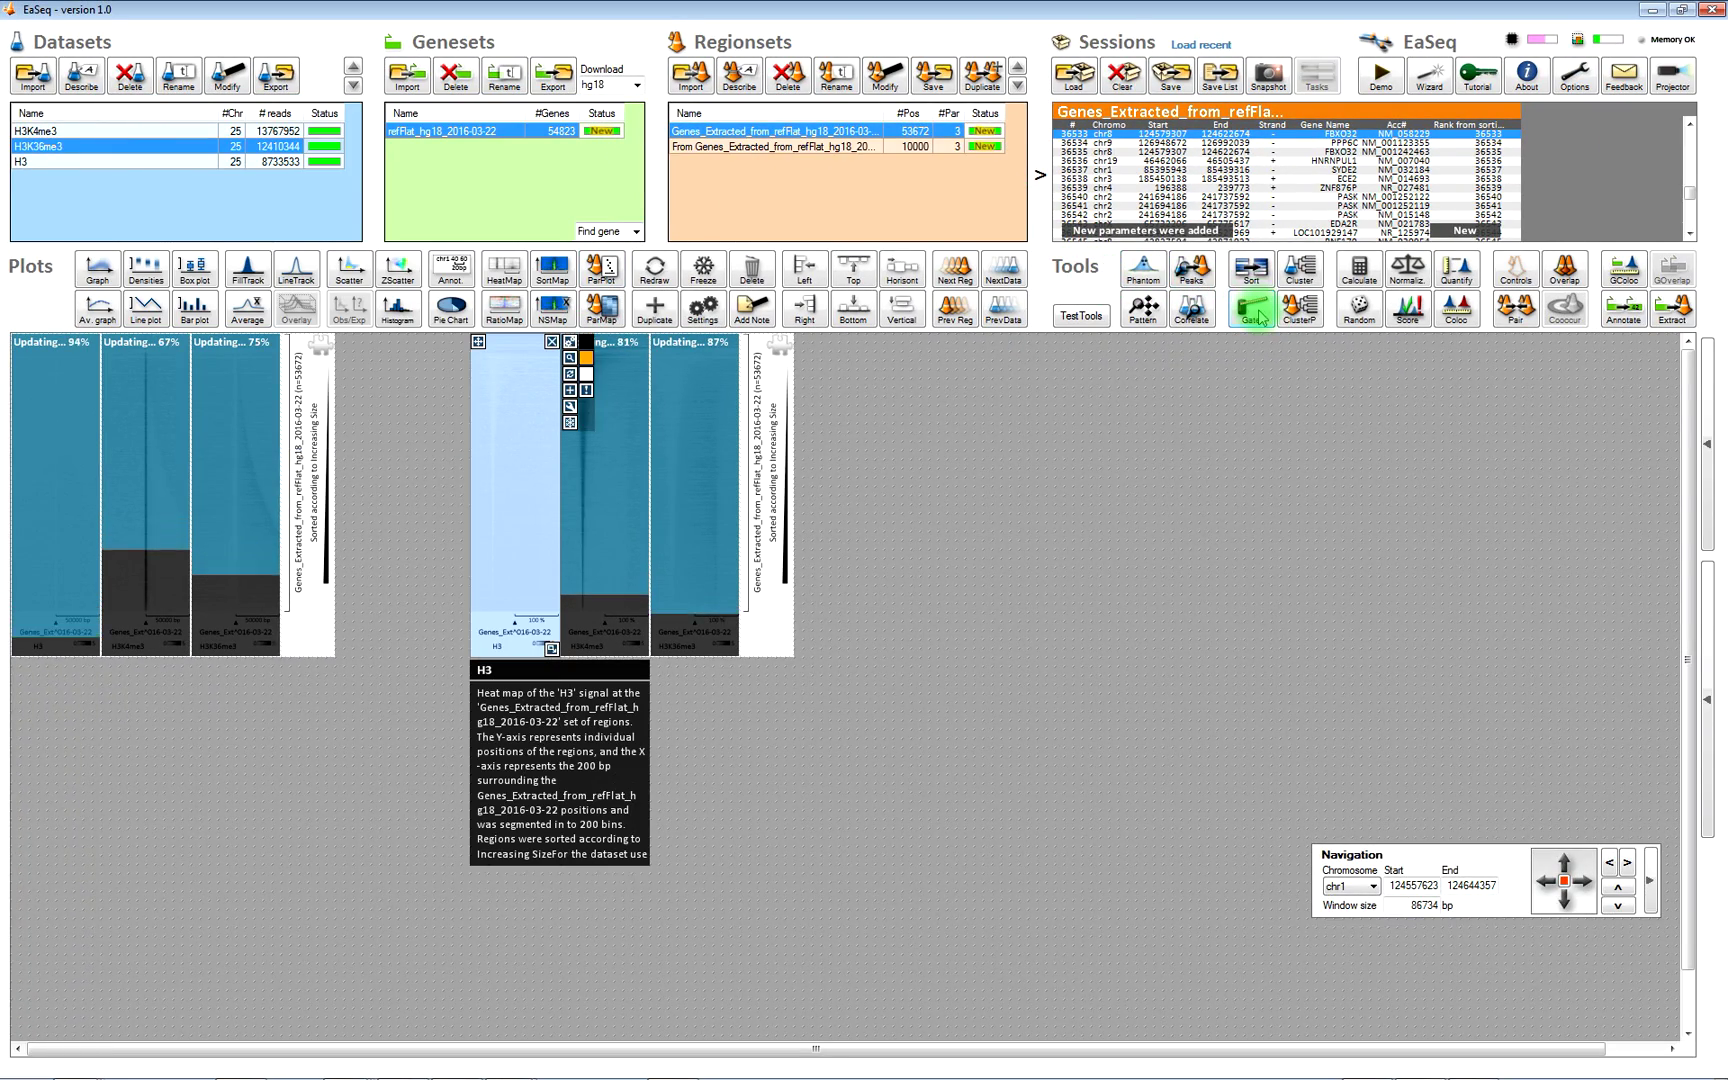
Step: Start a new gate keeping genes with sorting rank at most 20000
left_click(1251, 307)
left_click(250, 231)
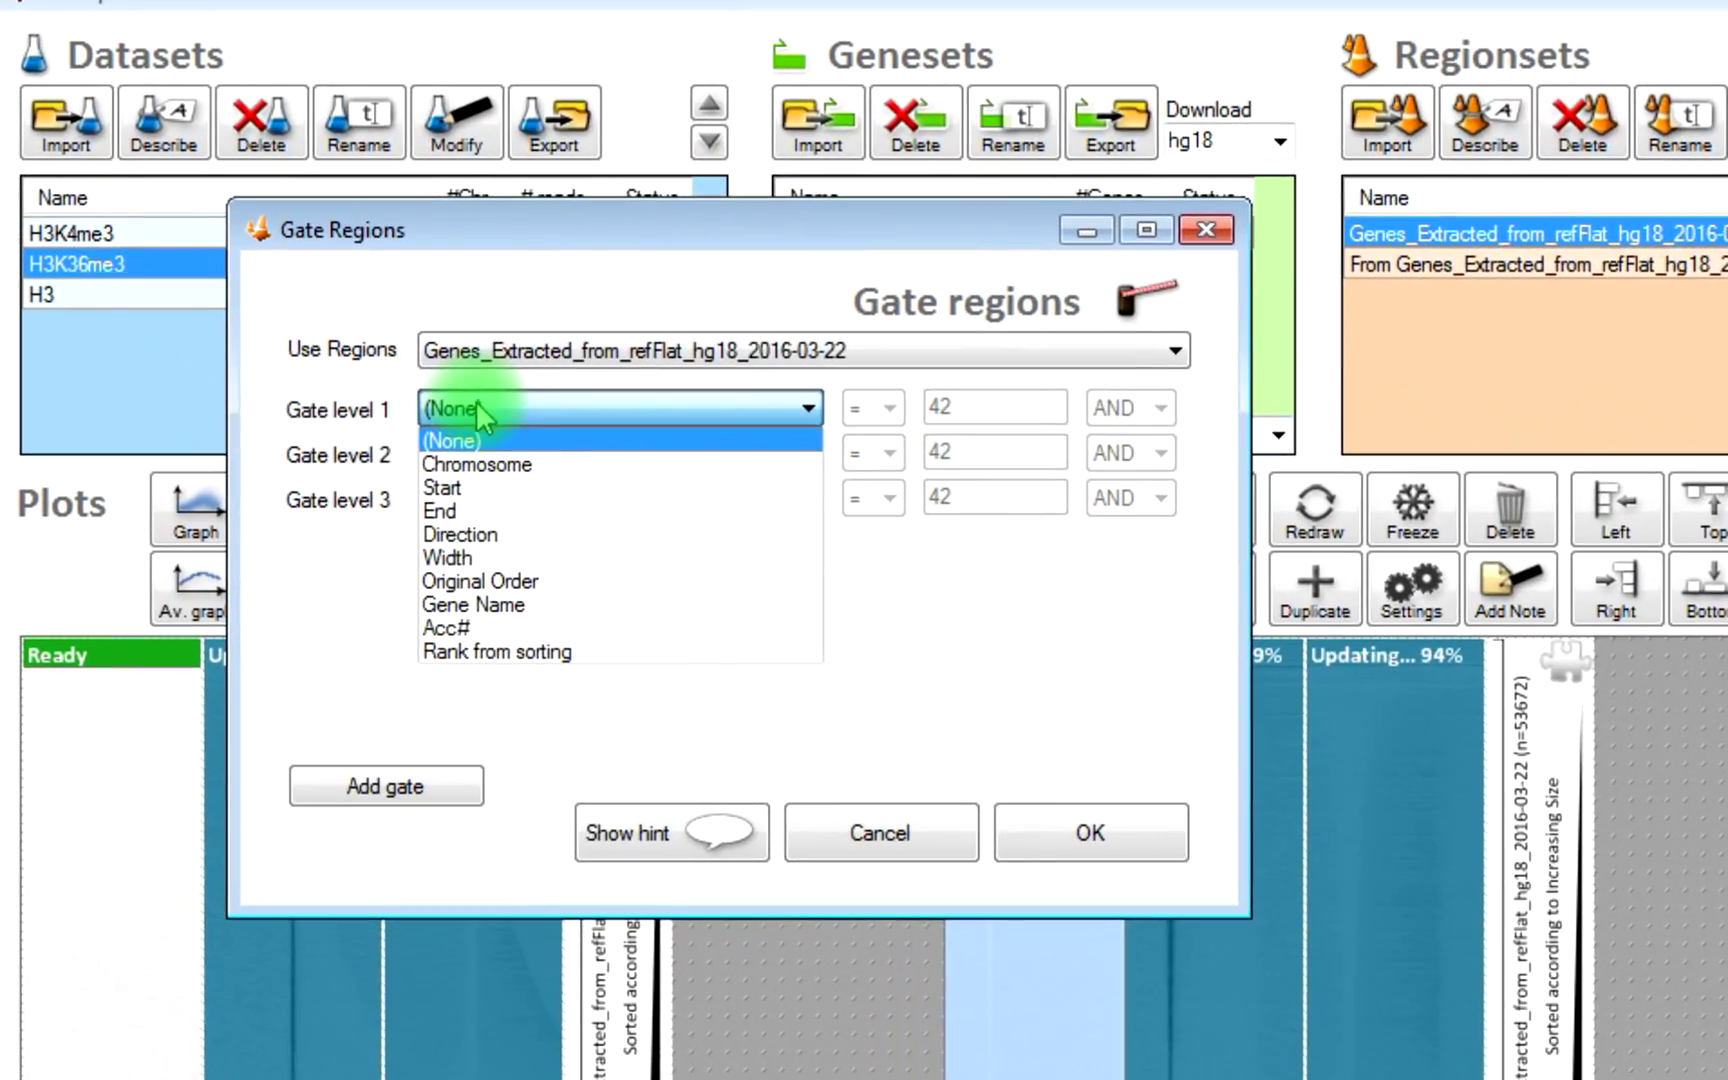
left_click(470, 652)
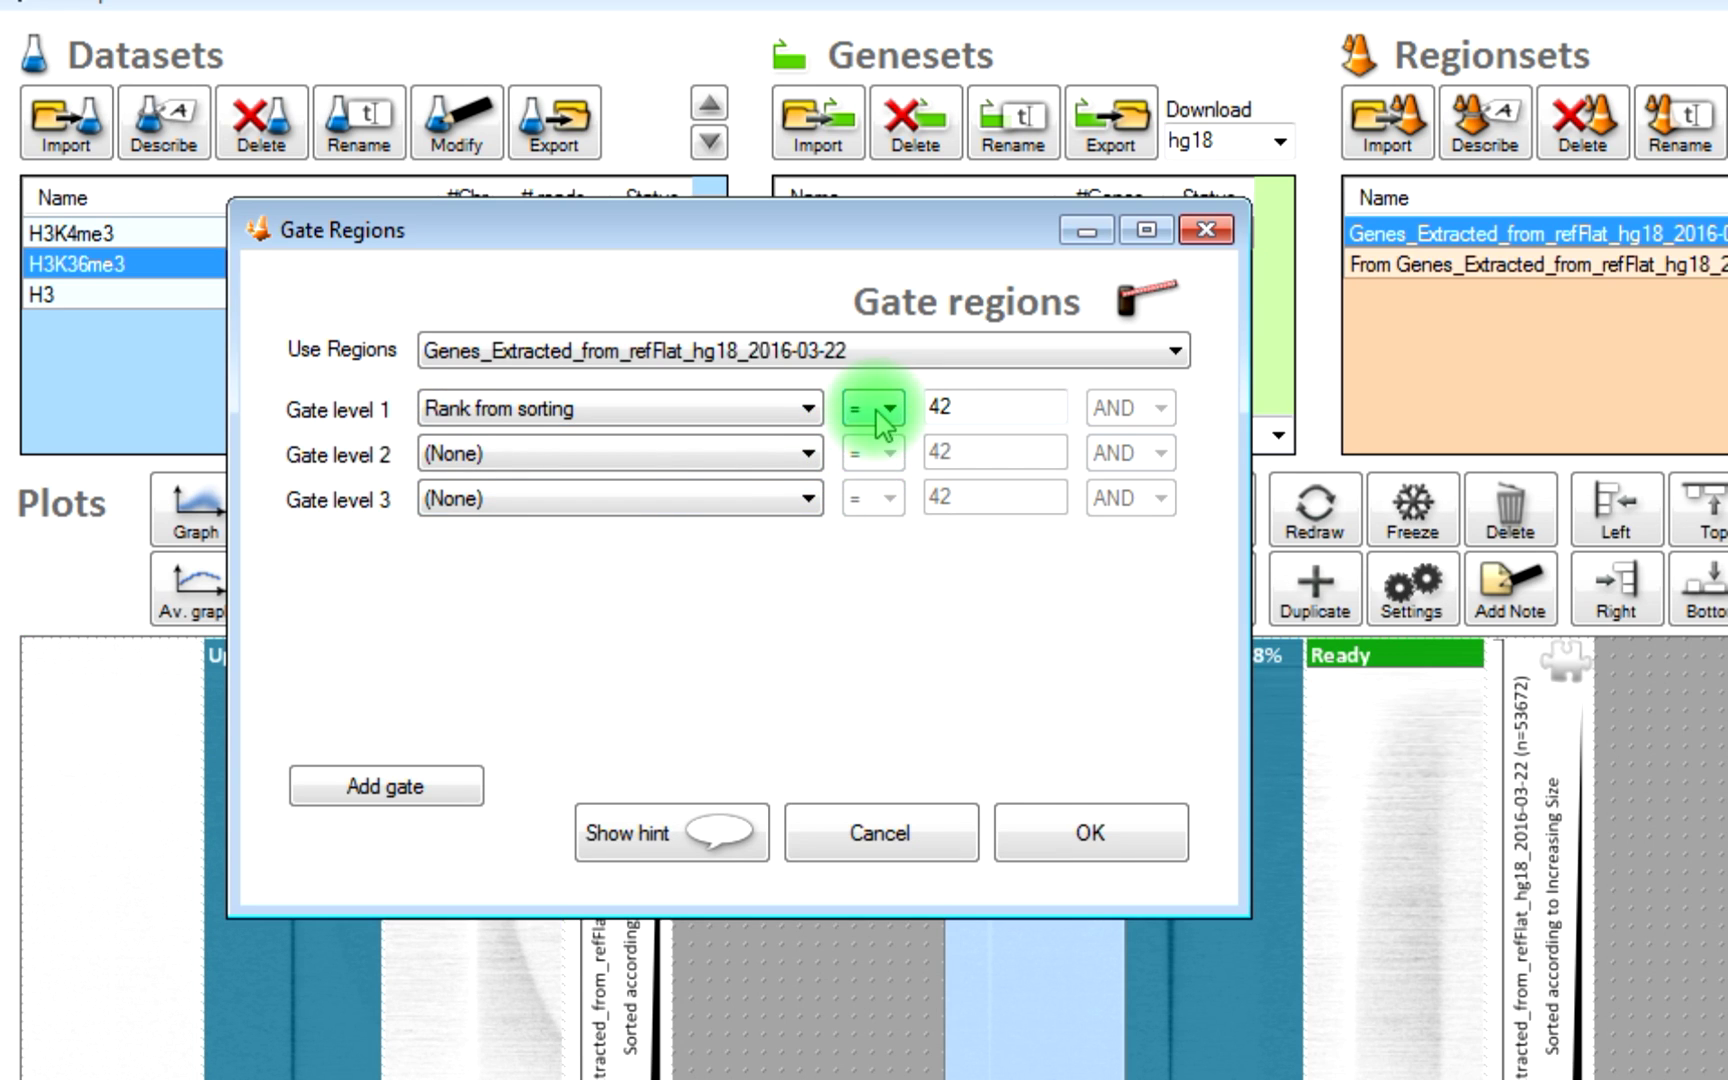
left_click(878, 410)
left_click(868, 511)
double_click(976, 410)
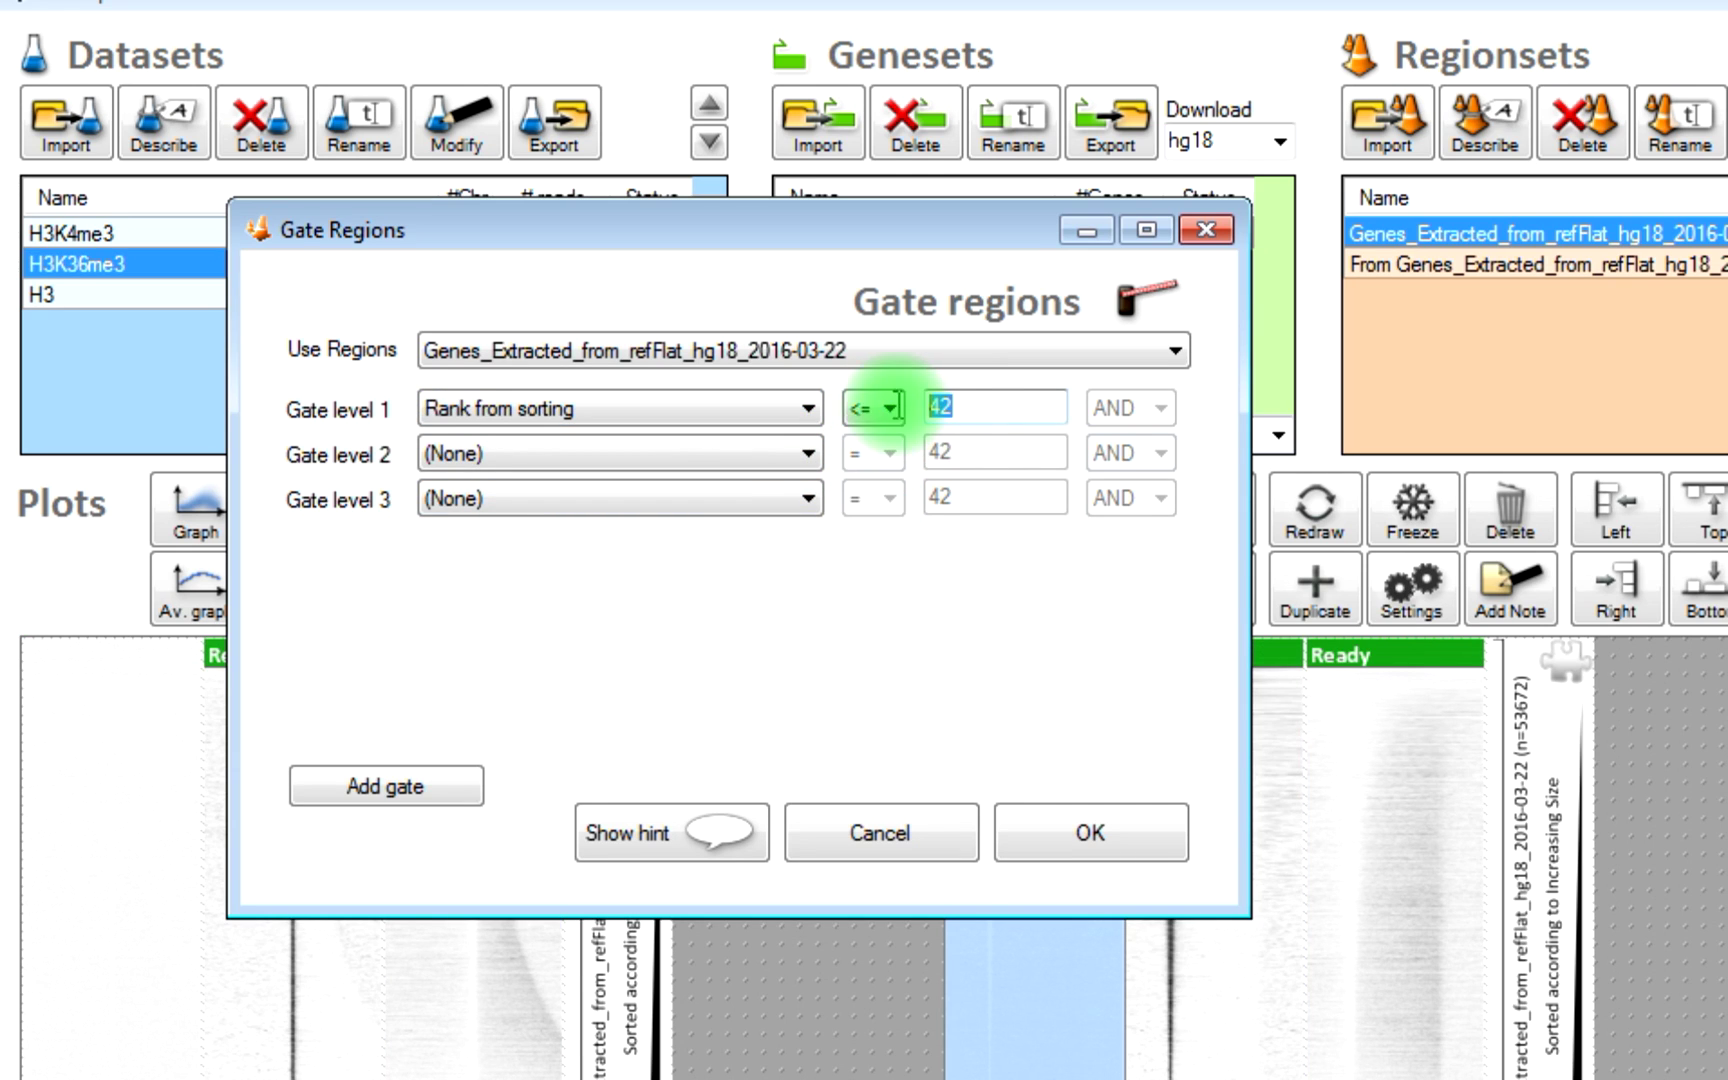
type("20000")
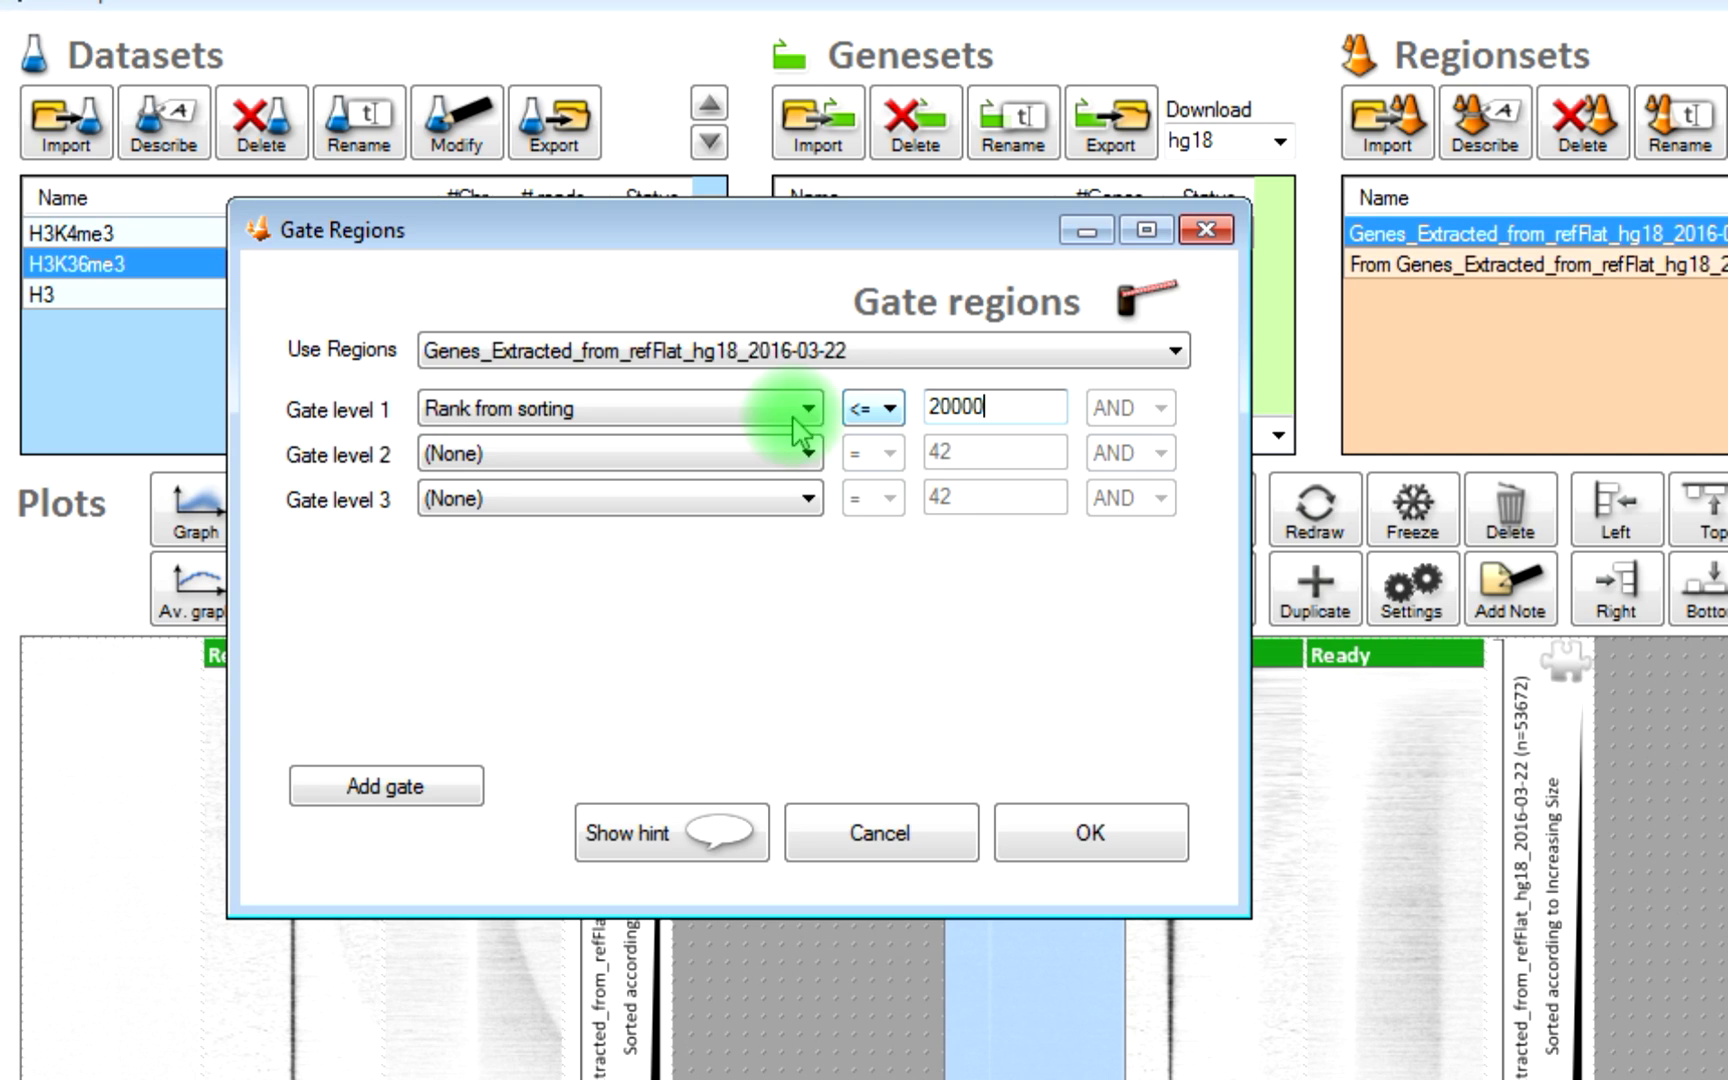
Step: Add a second gate level, Rank from sorting greater than 10000, and create the regionset
left_click(760, 460)
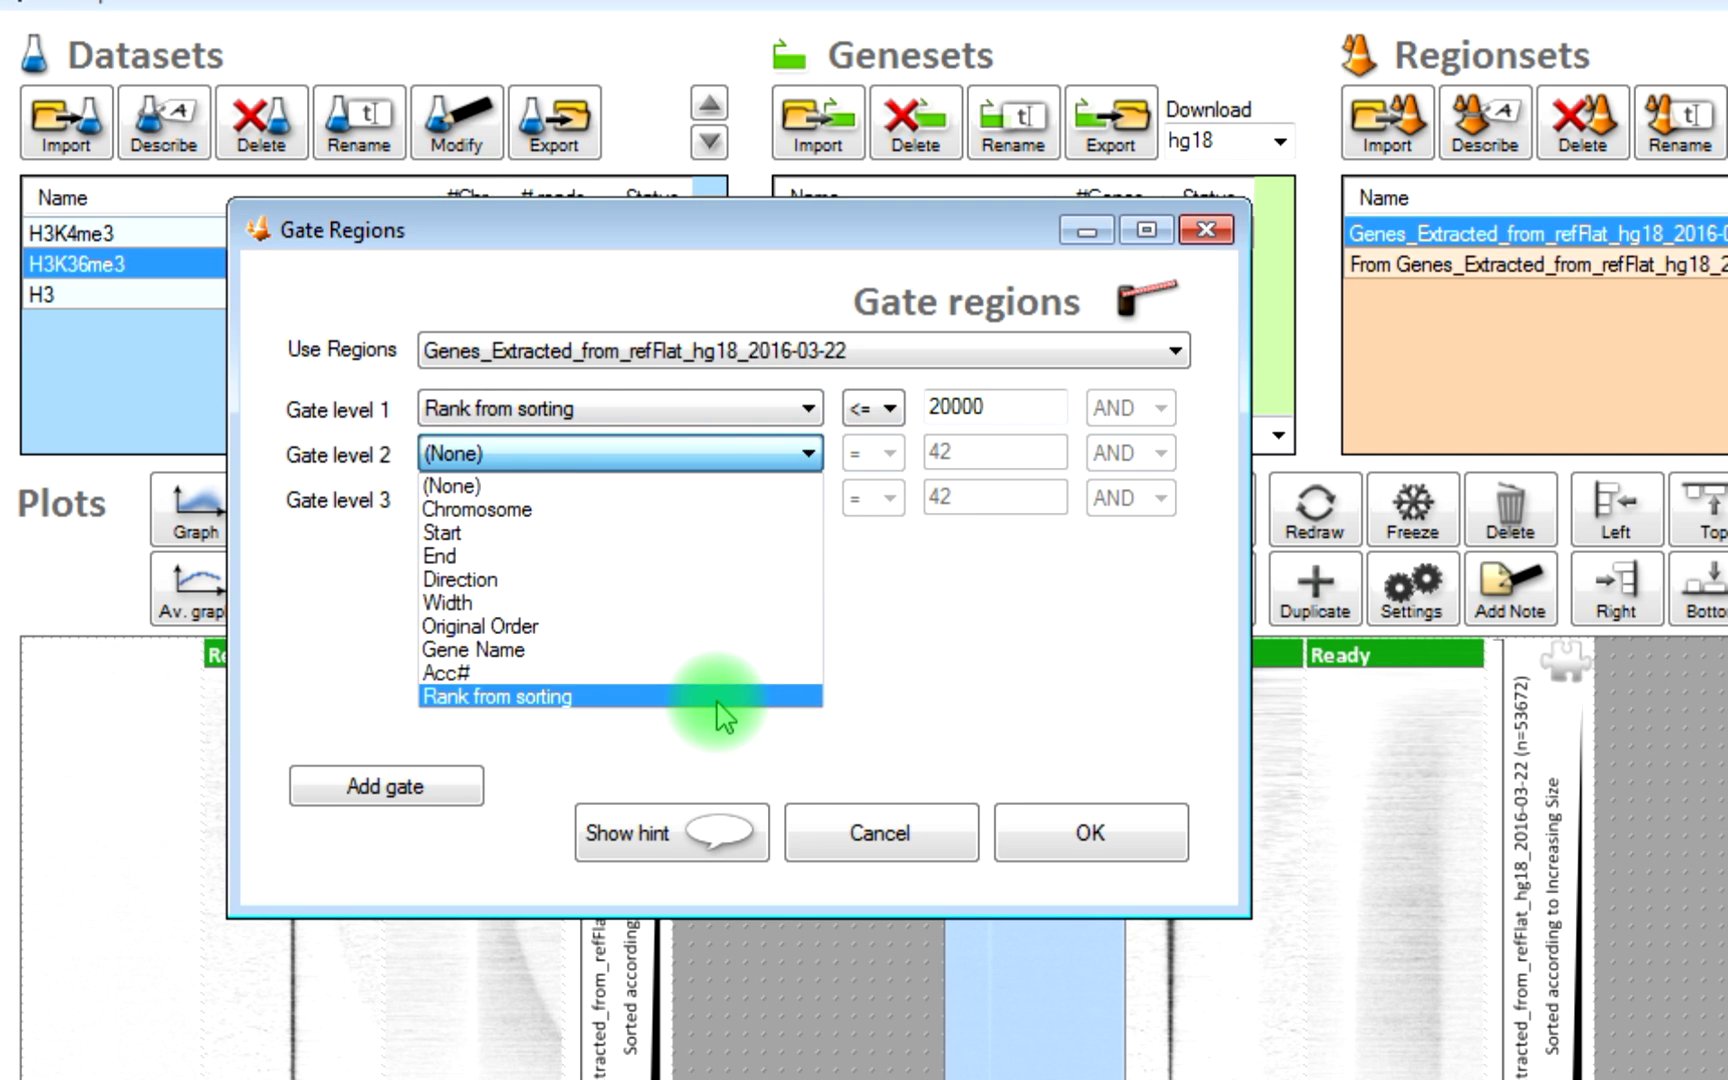
left_click(721, 713)
left_click(880, 454)
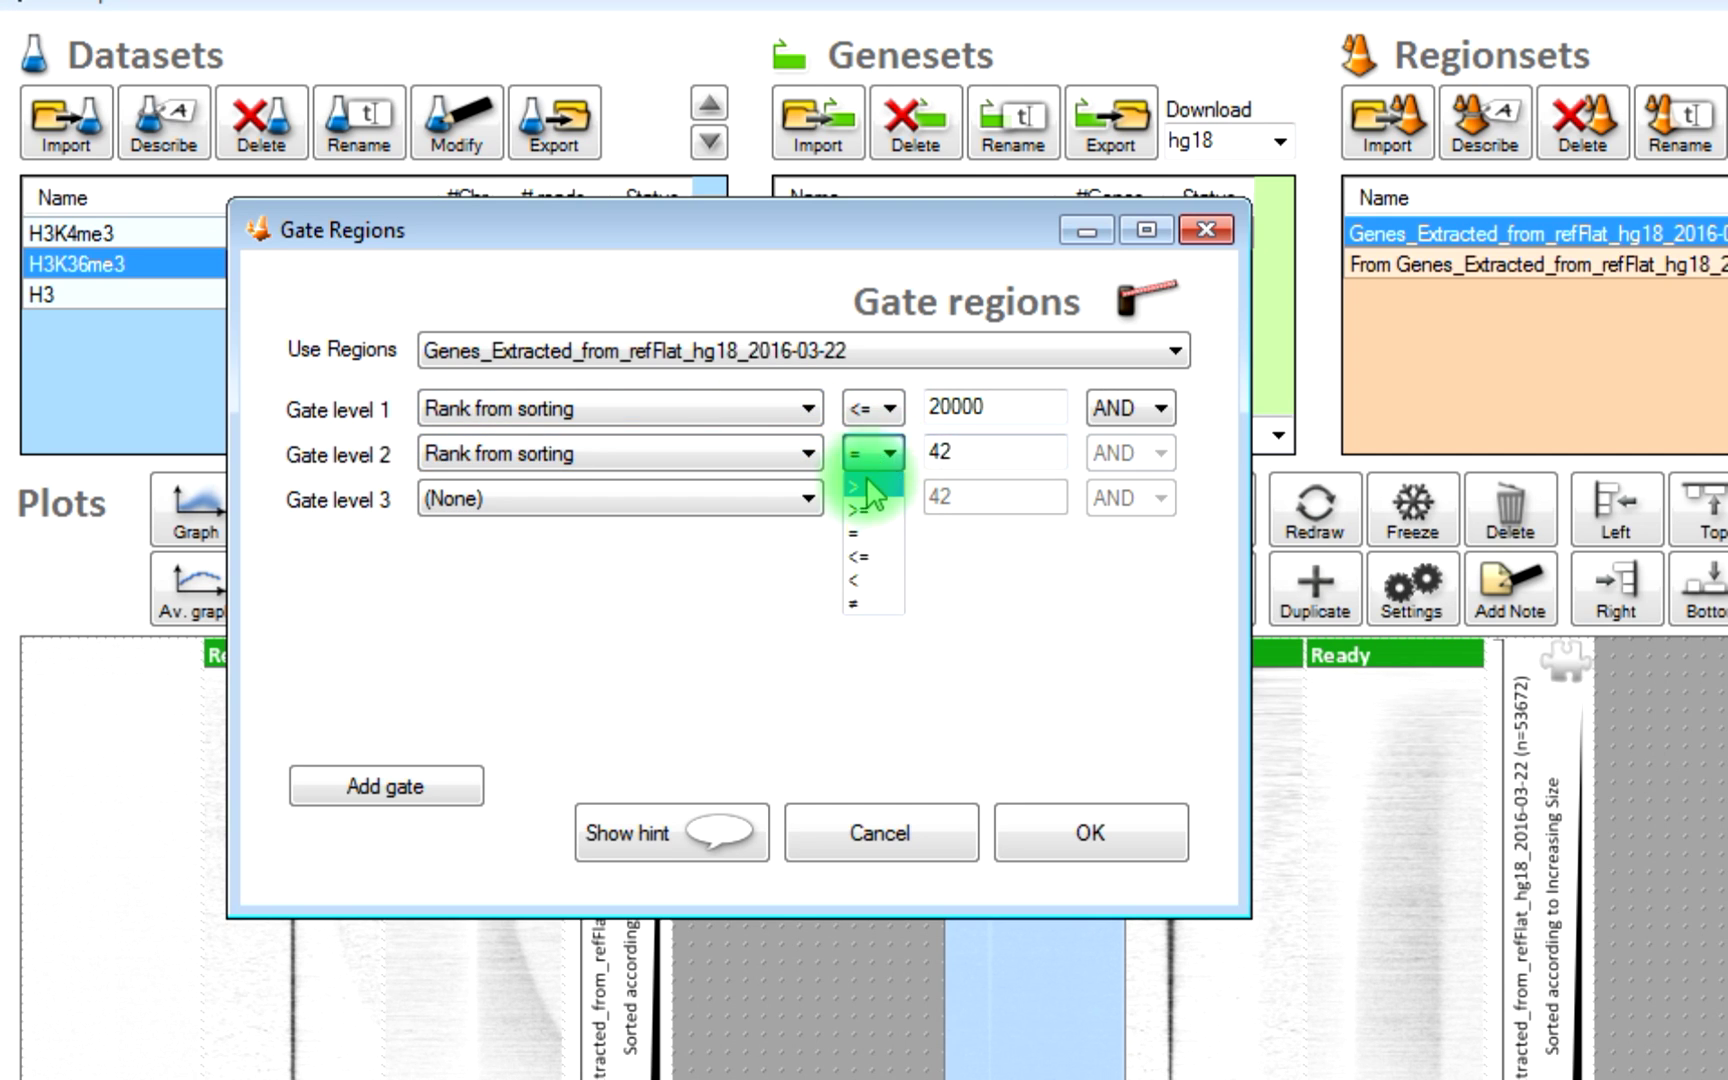
left_click(866, 489)
double_click(965, 455)
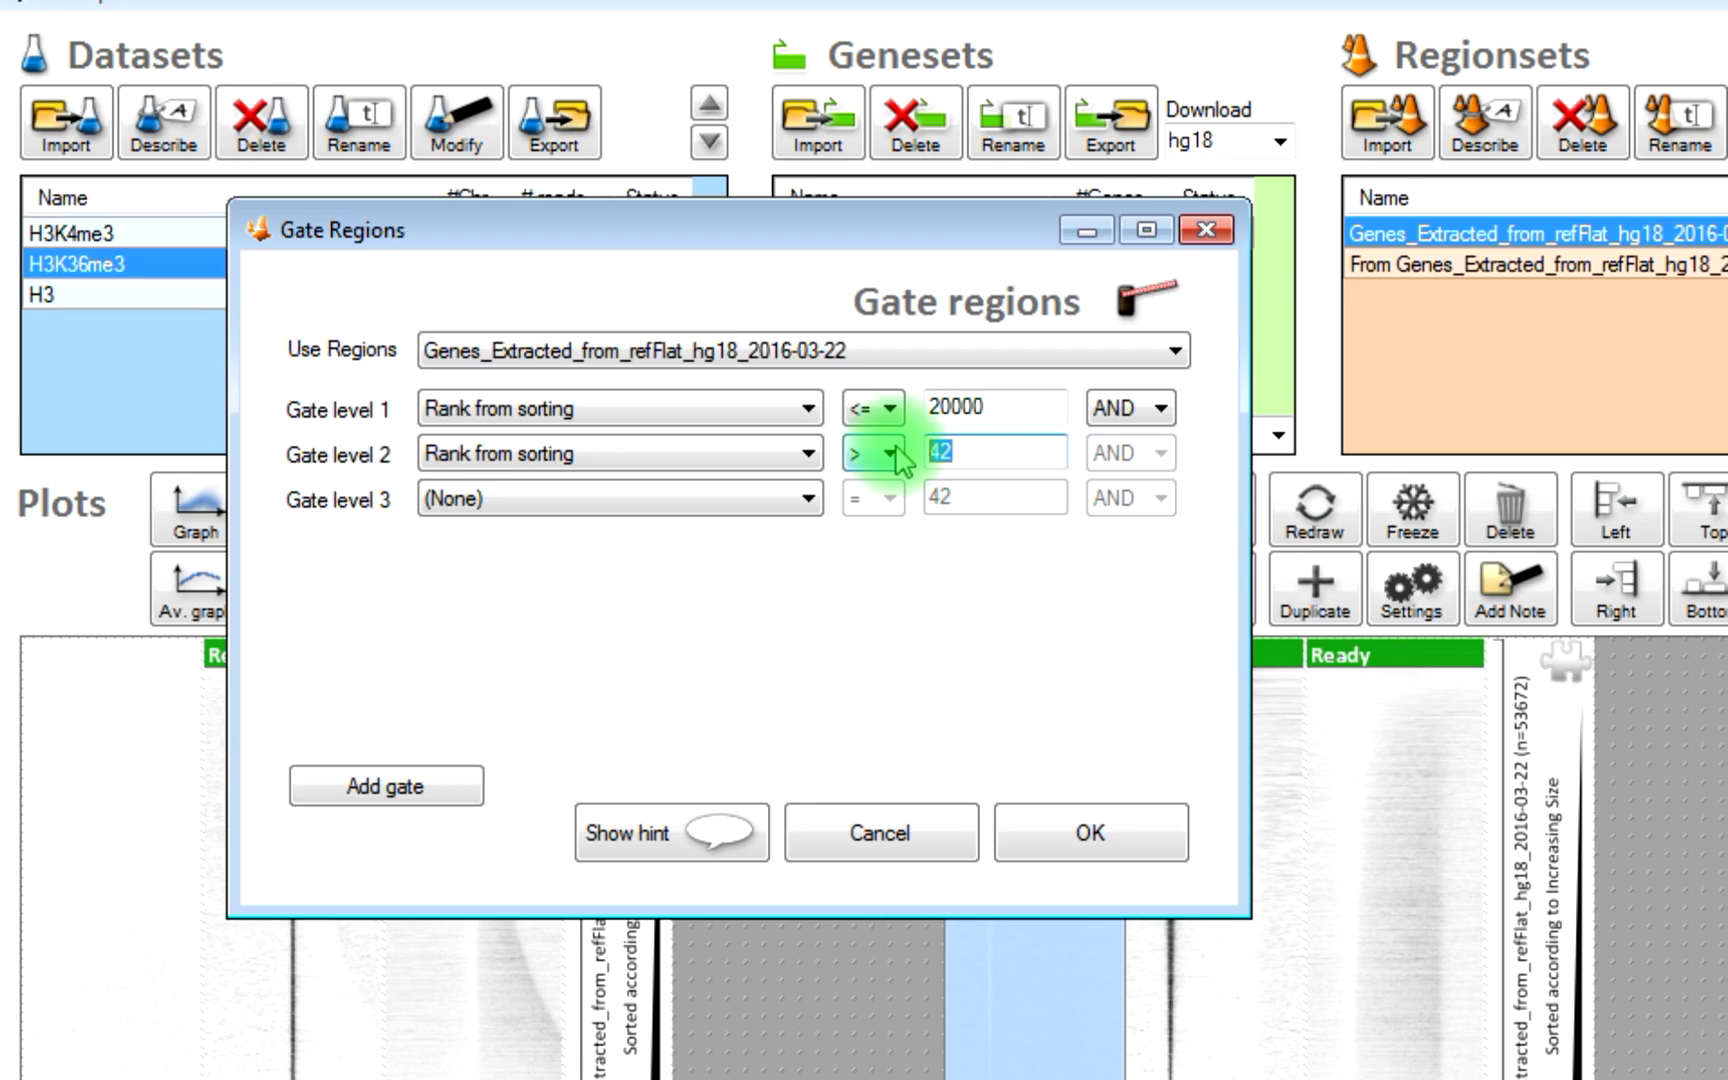
type("10000")
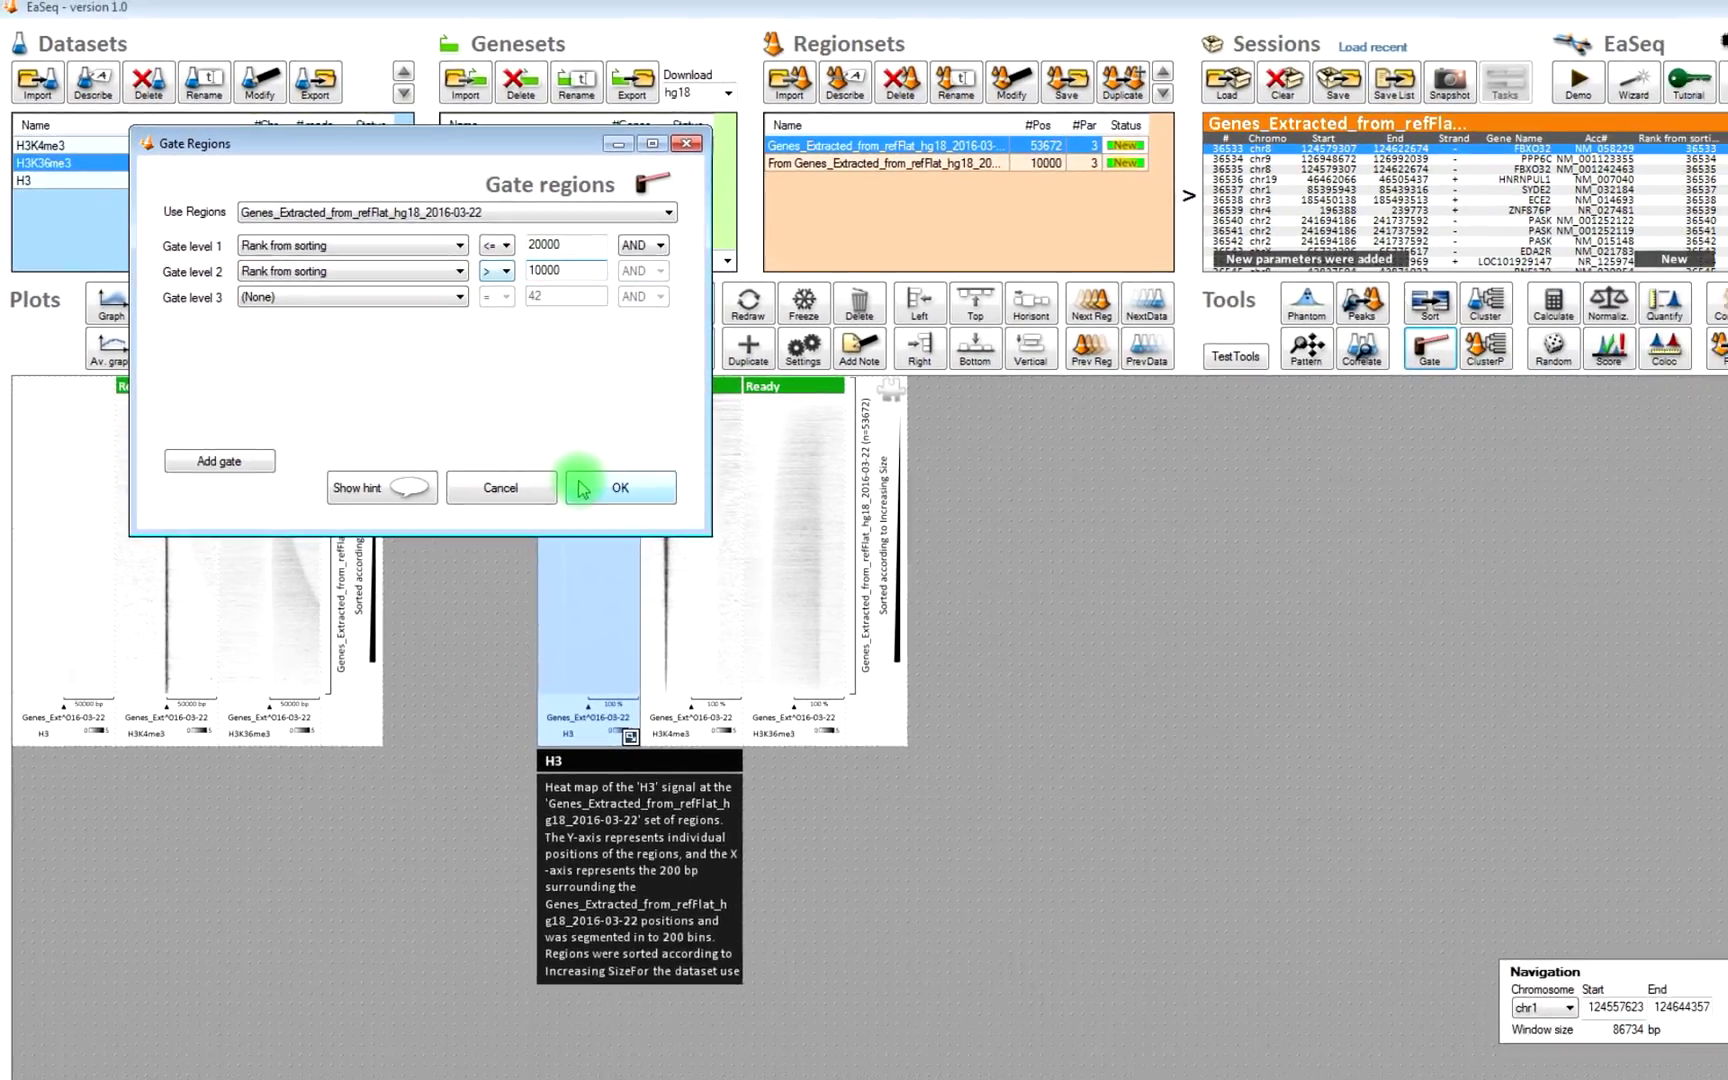
left_click(1090, 832)
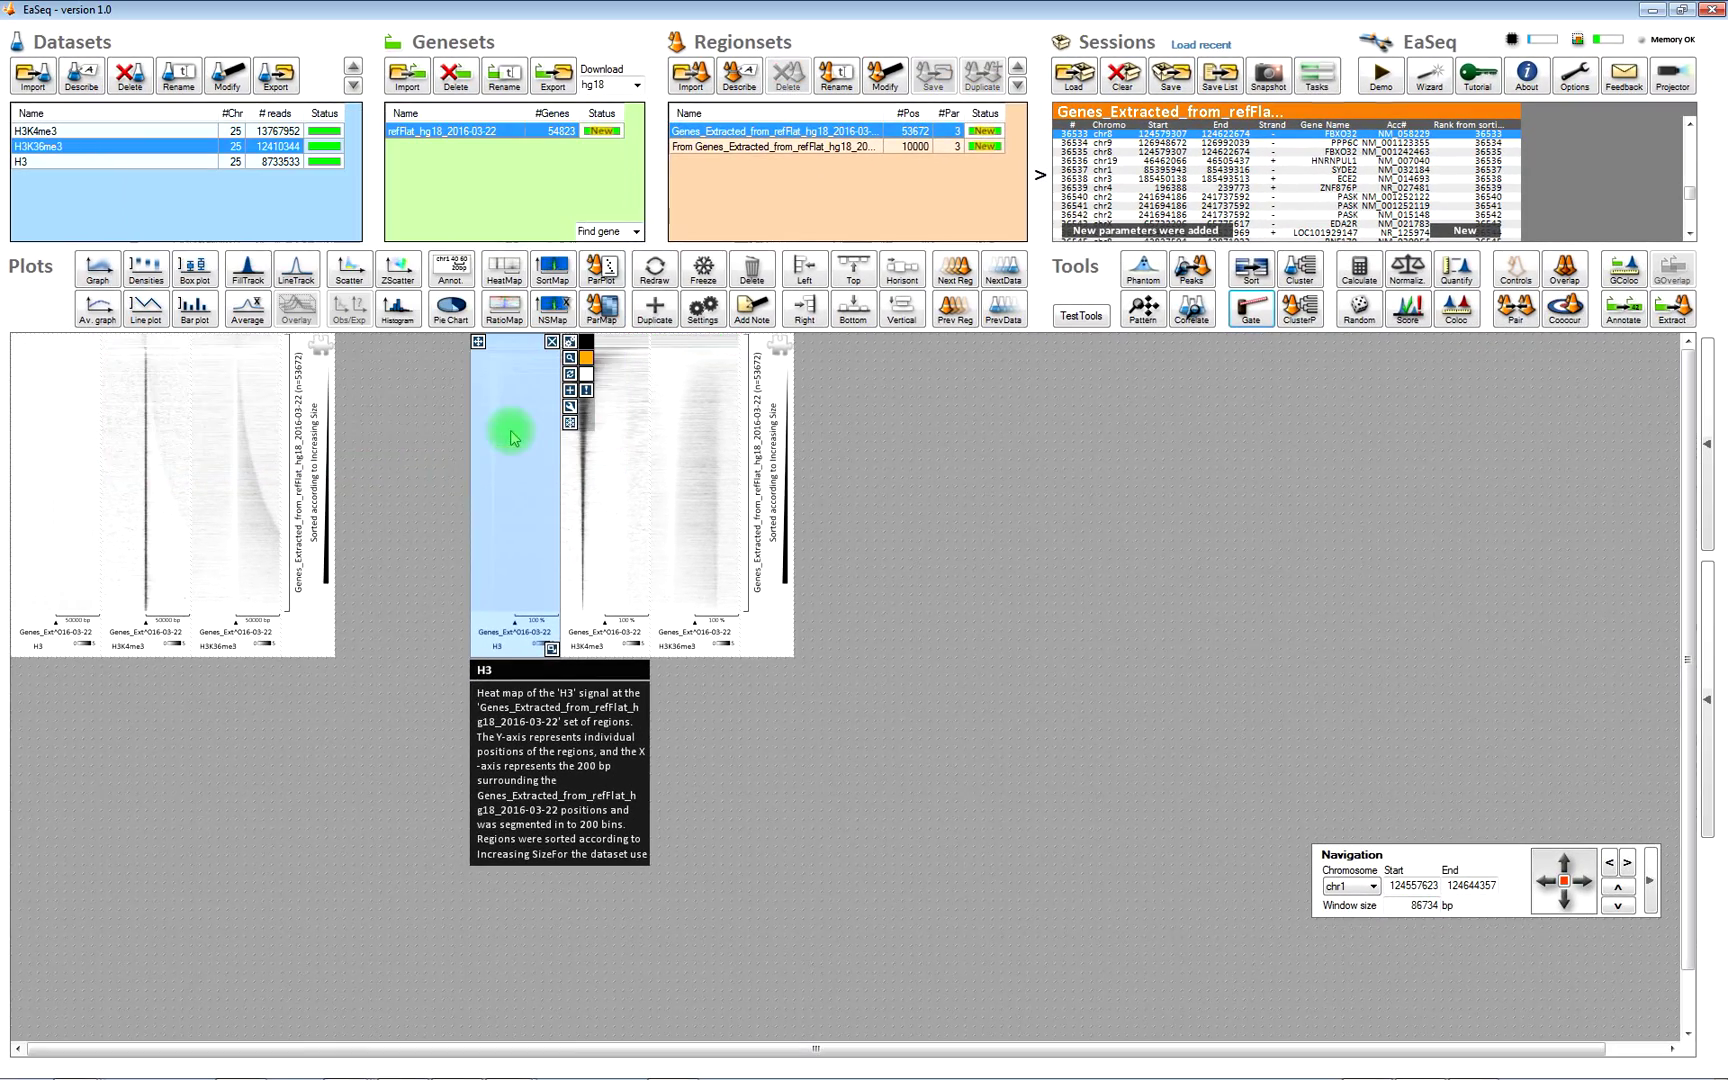
Step: Rename the first gated regionset to '10000 shortest'
left_click(777, 147)
double_click(777, 147)
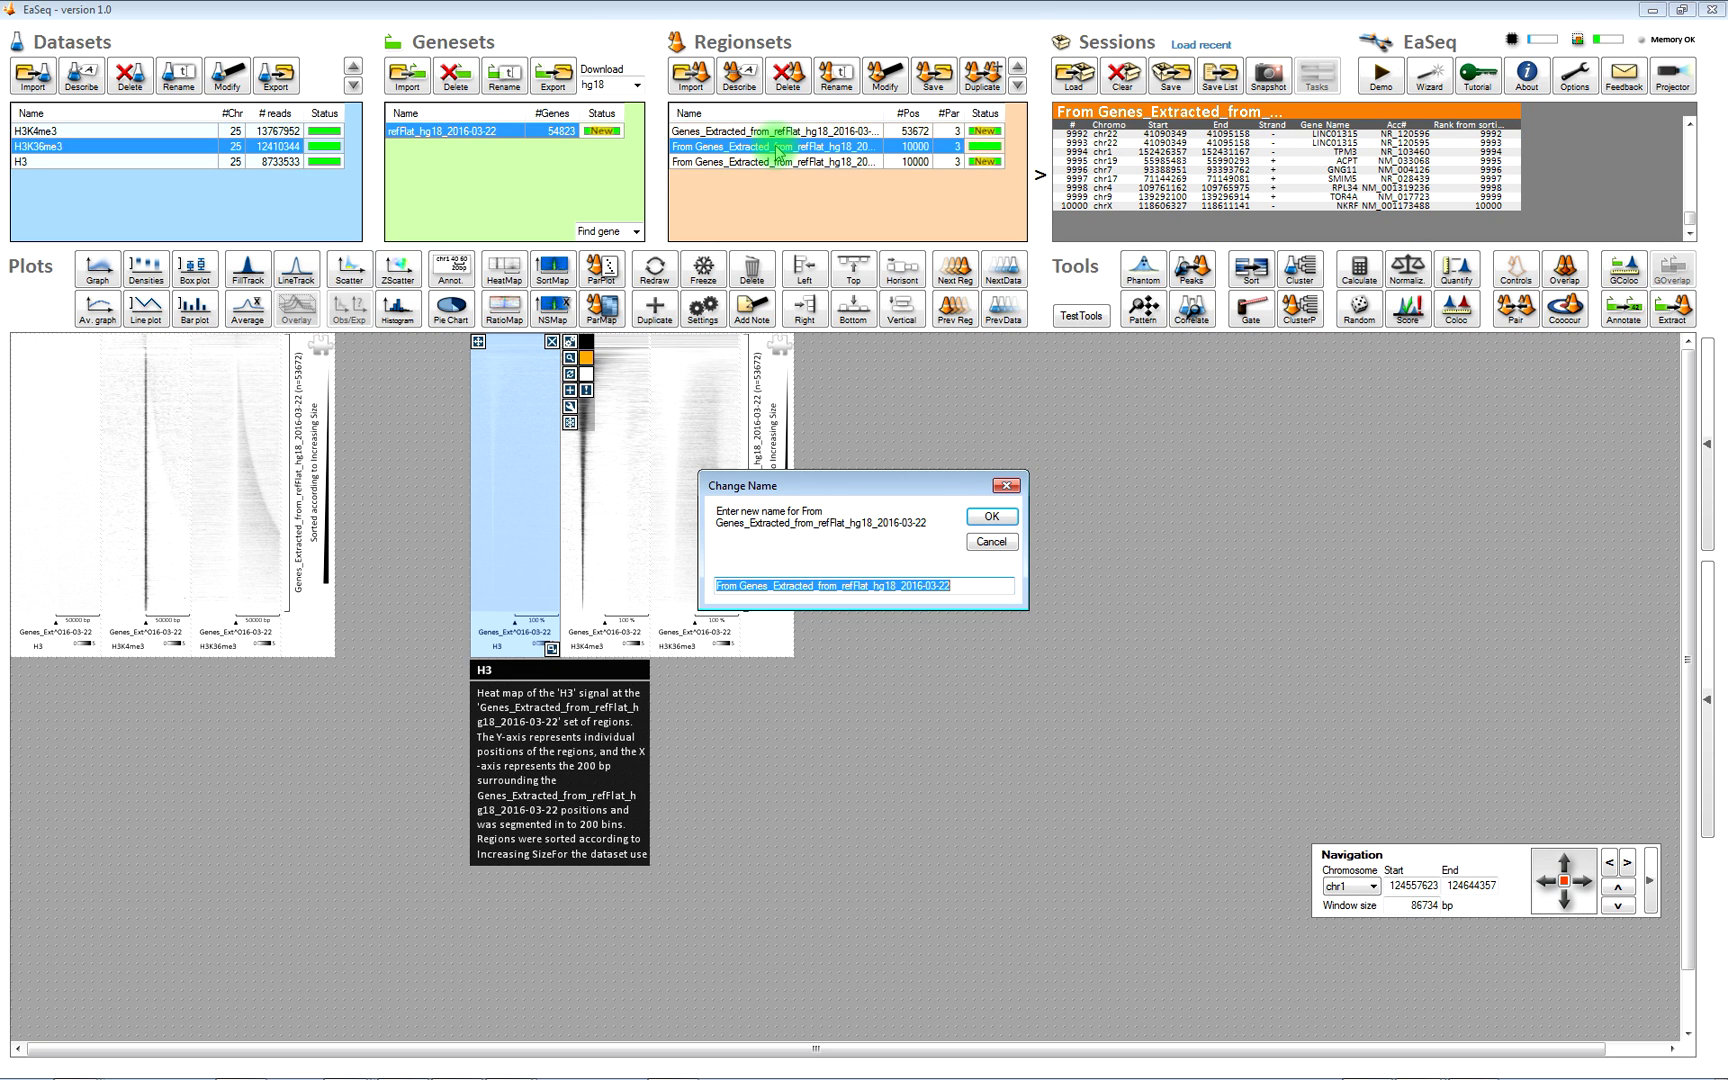
type("100")
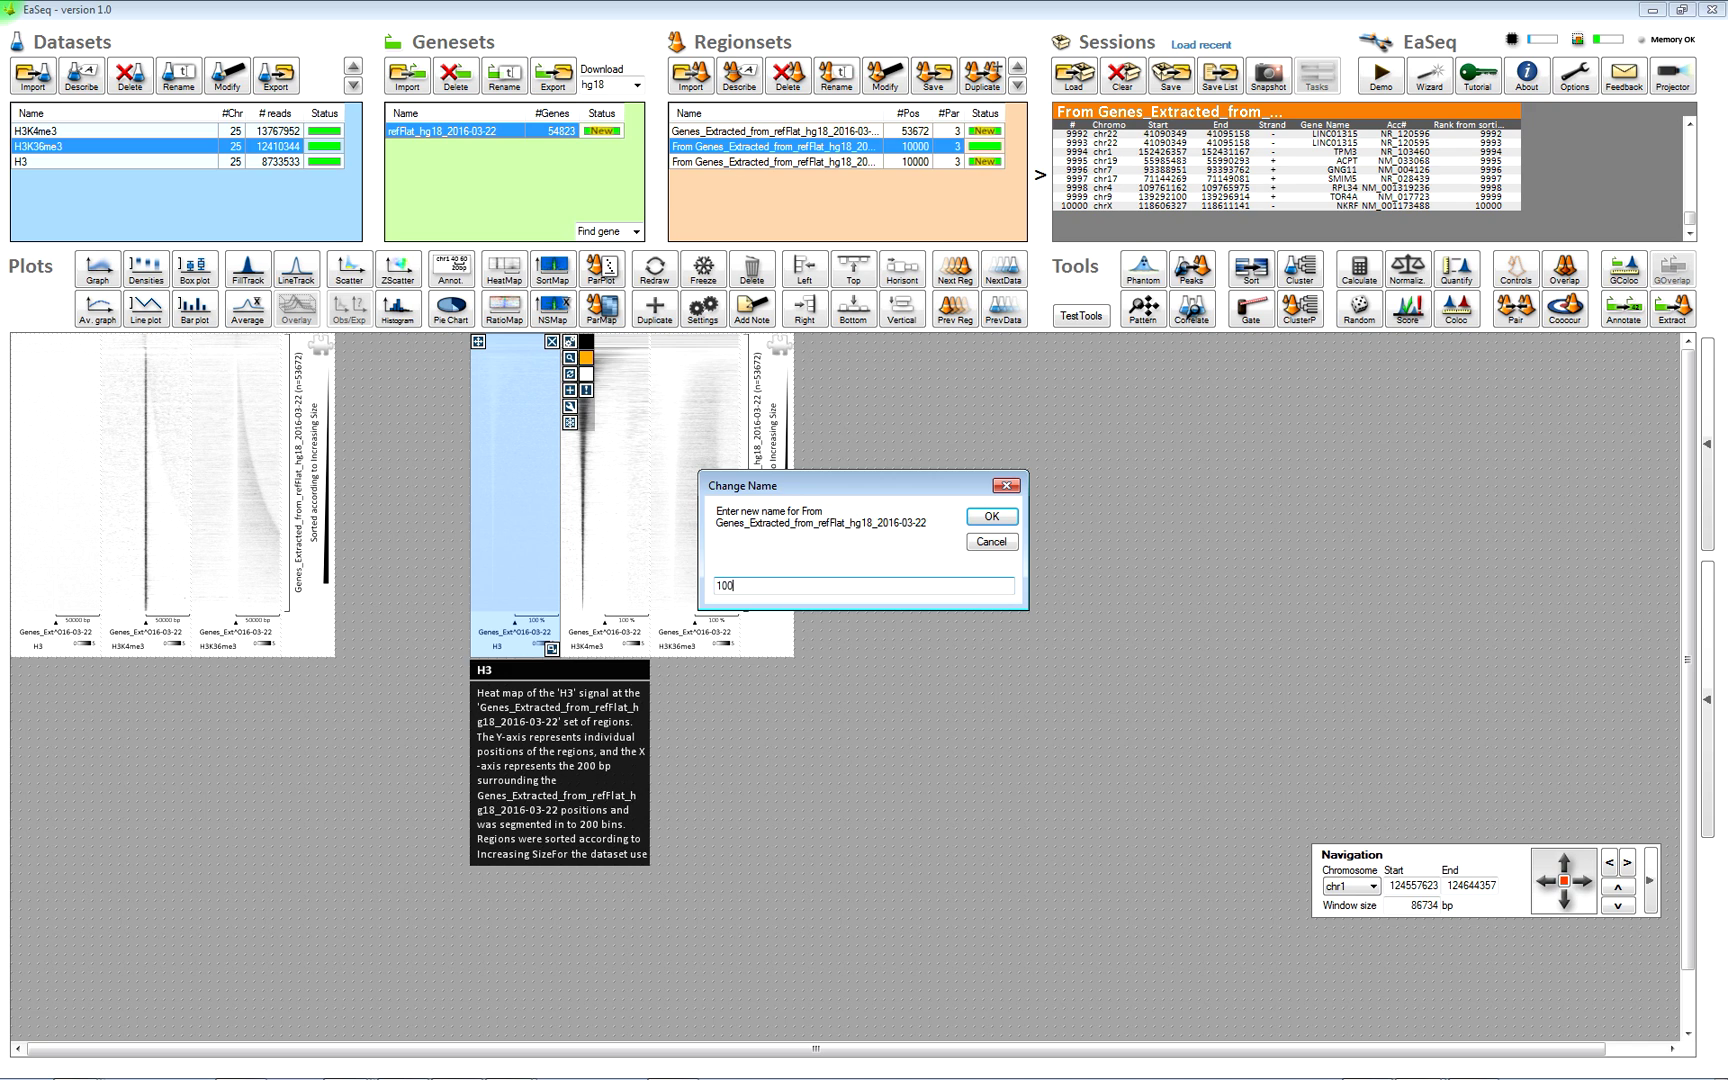
type("00 shortest")
key("Return")
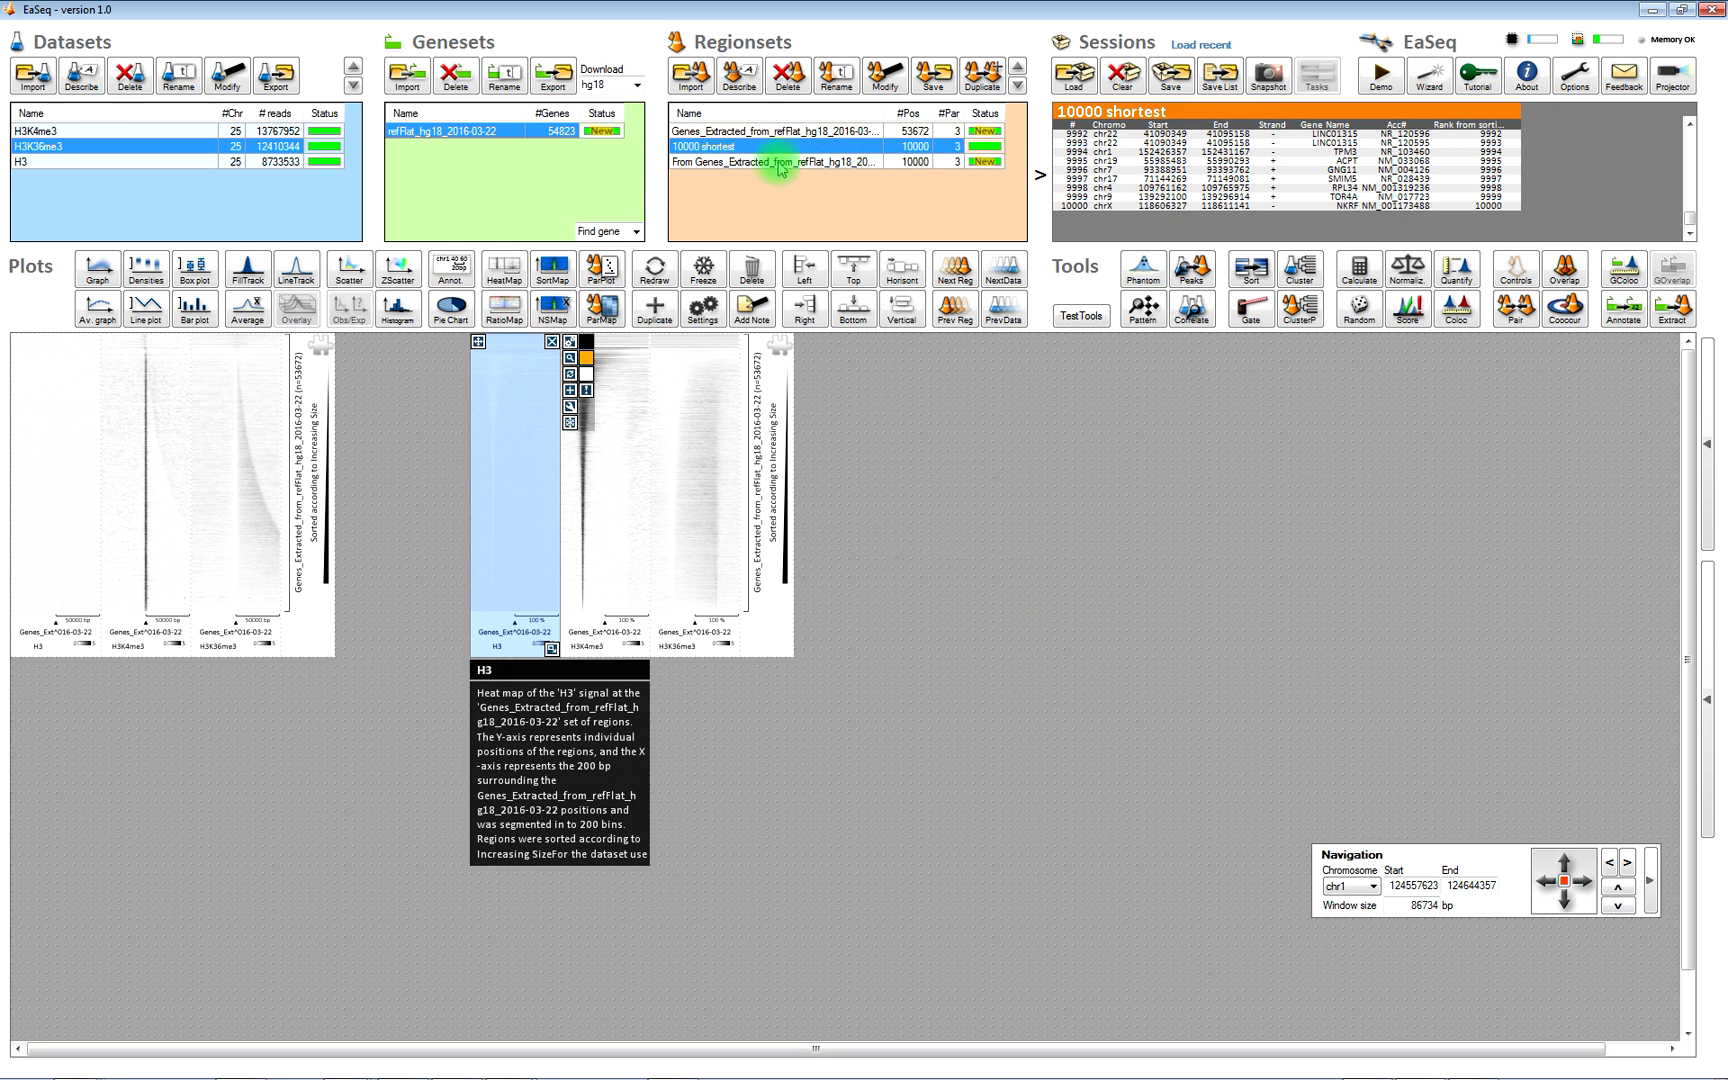
Step: Rename the second gated regionset to '10000 short but not as short'
double_click(765, 162)
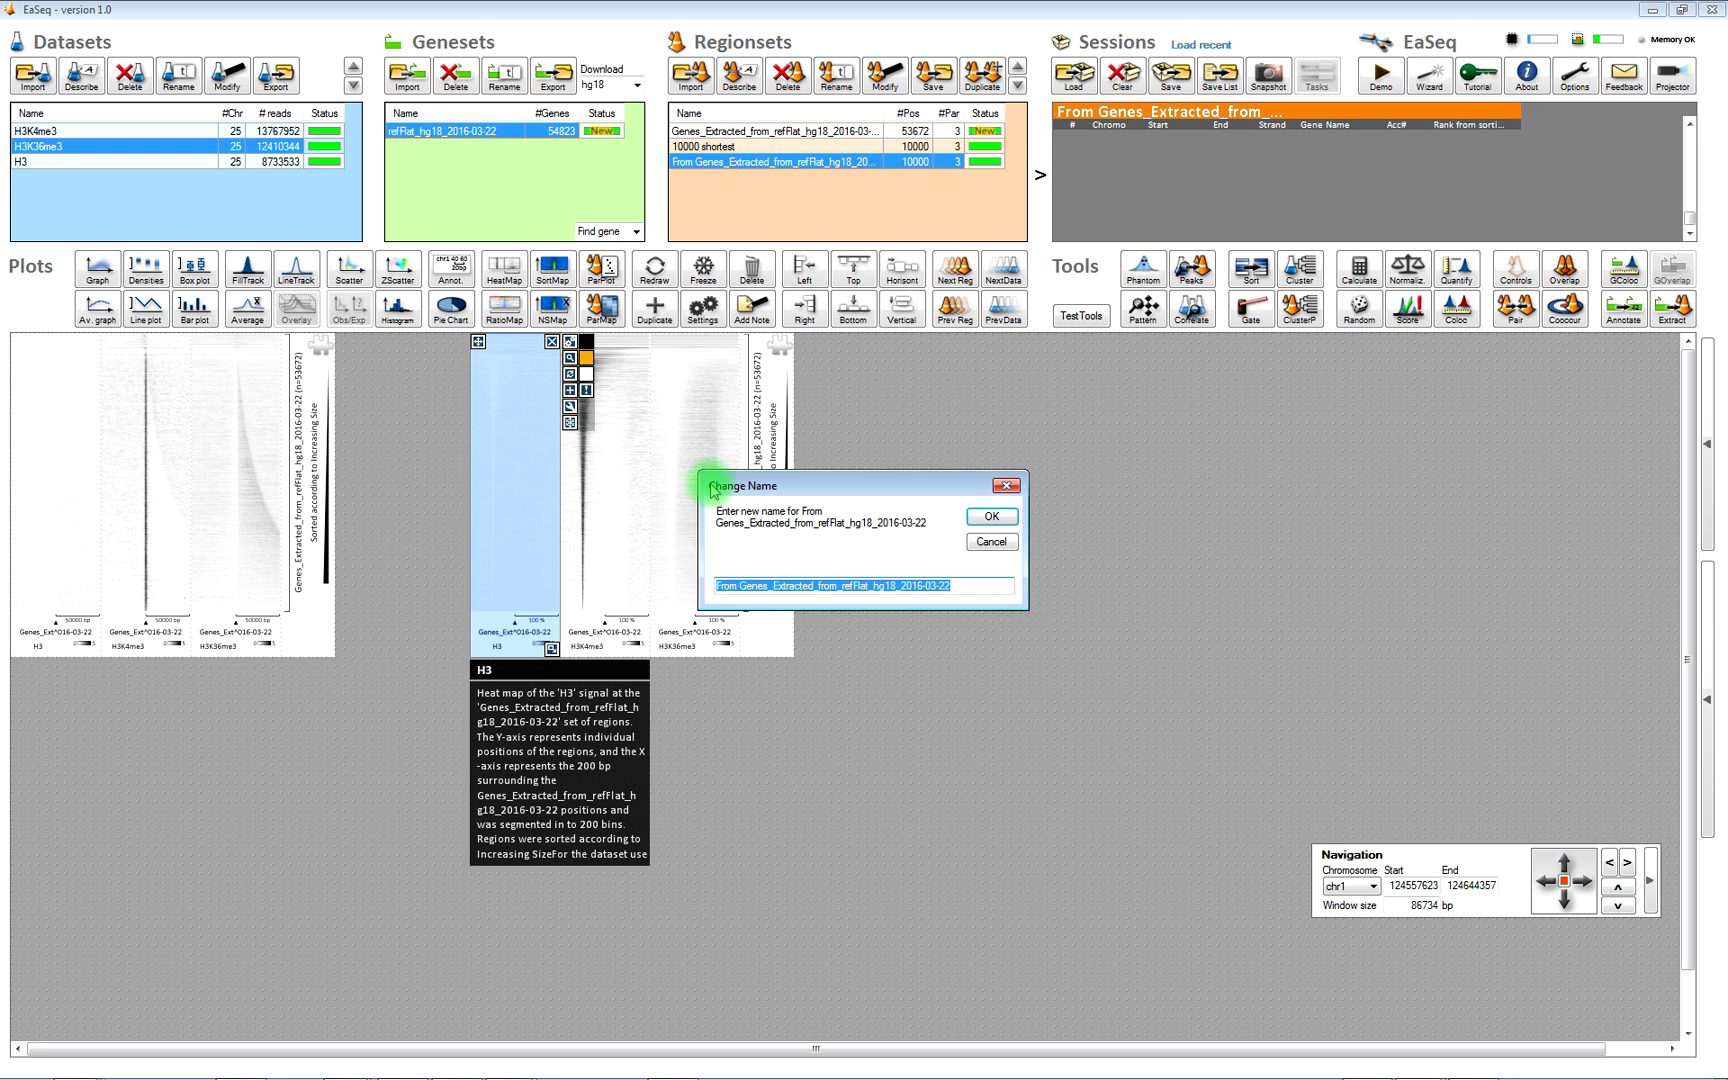
type("10")
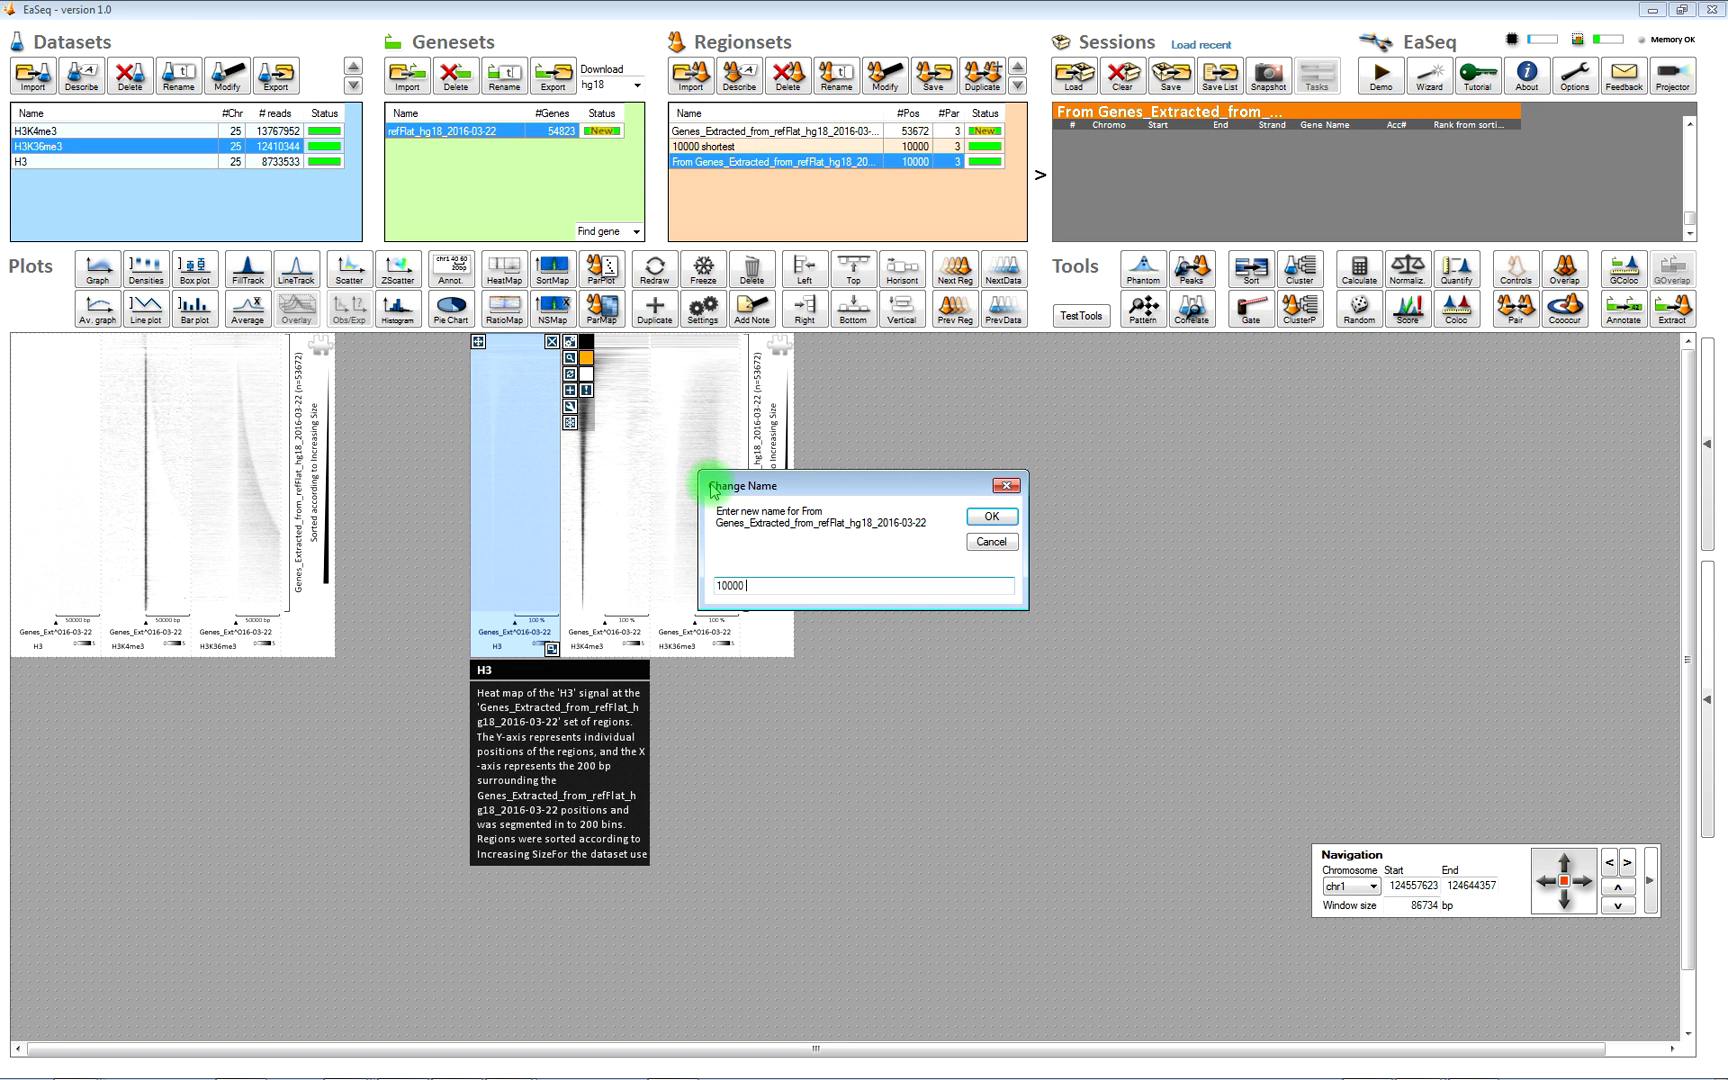
type("000")
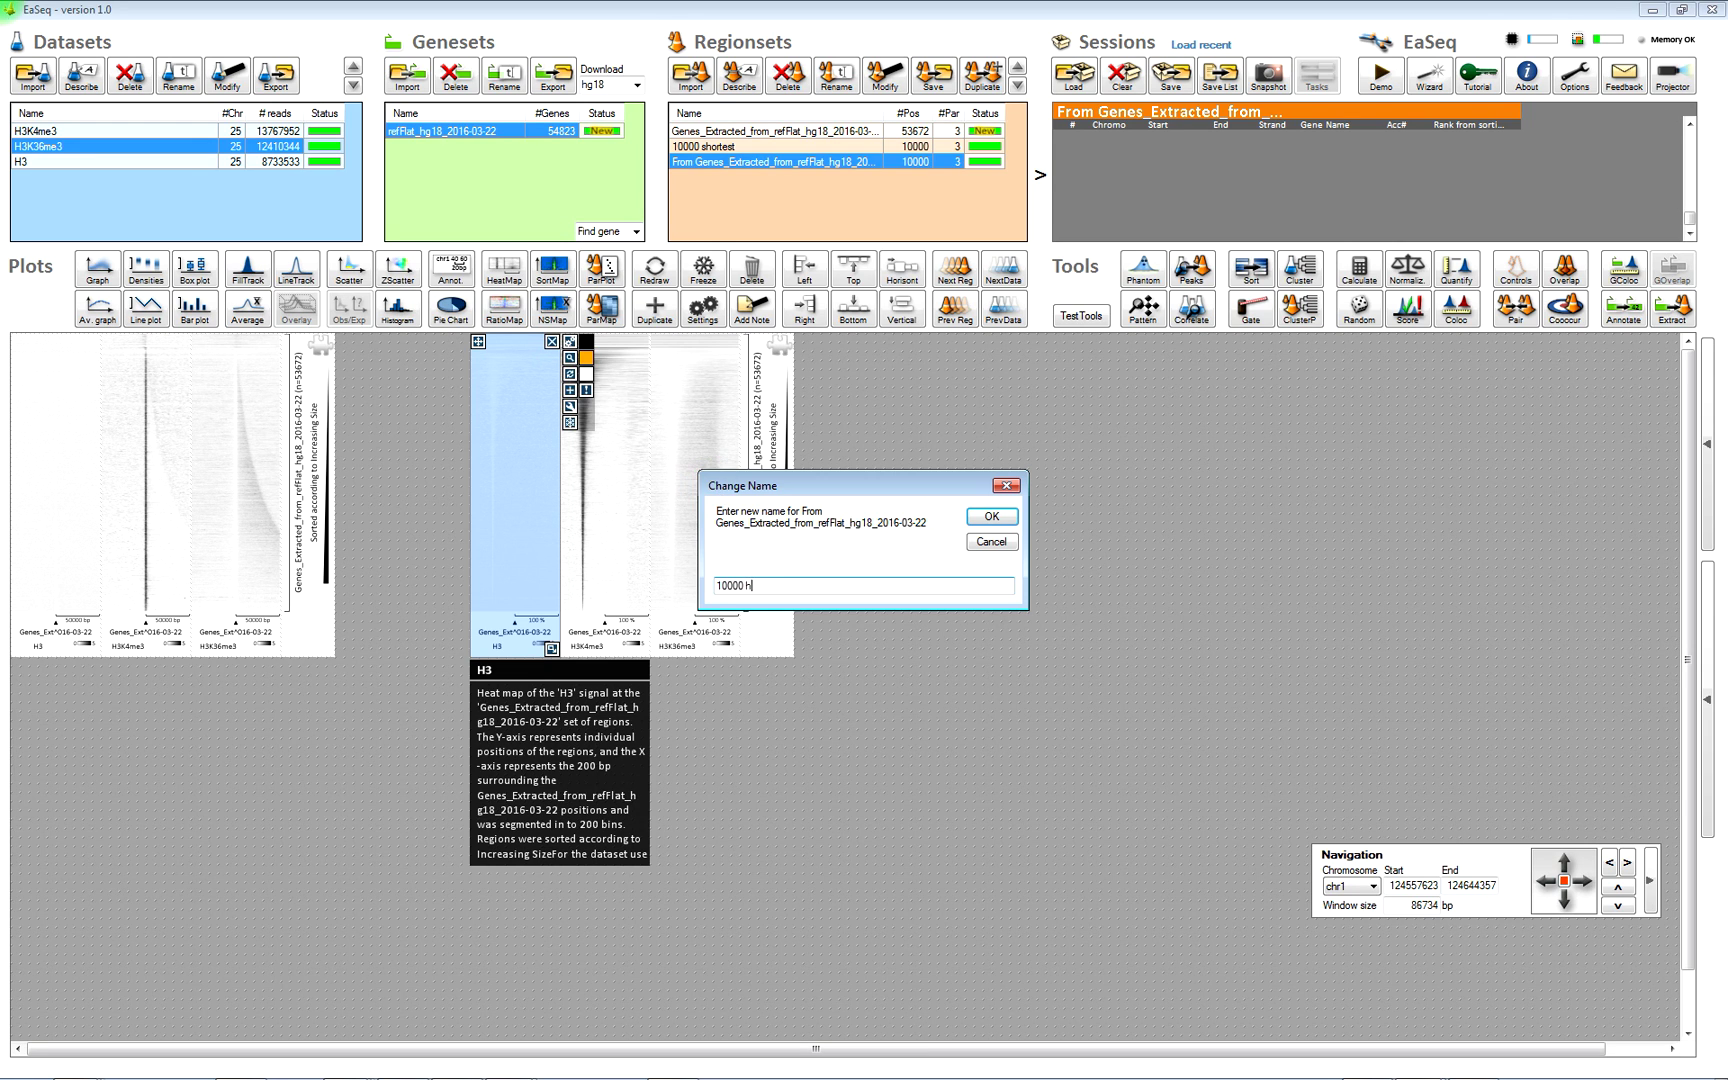
type(" not as short")
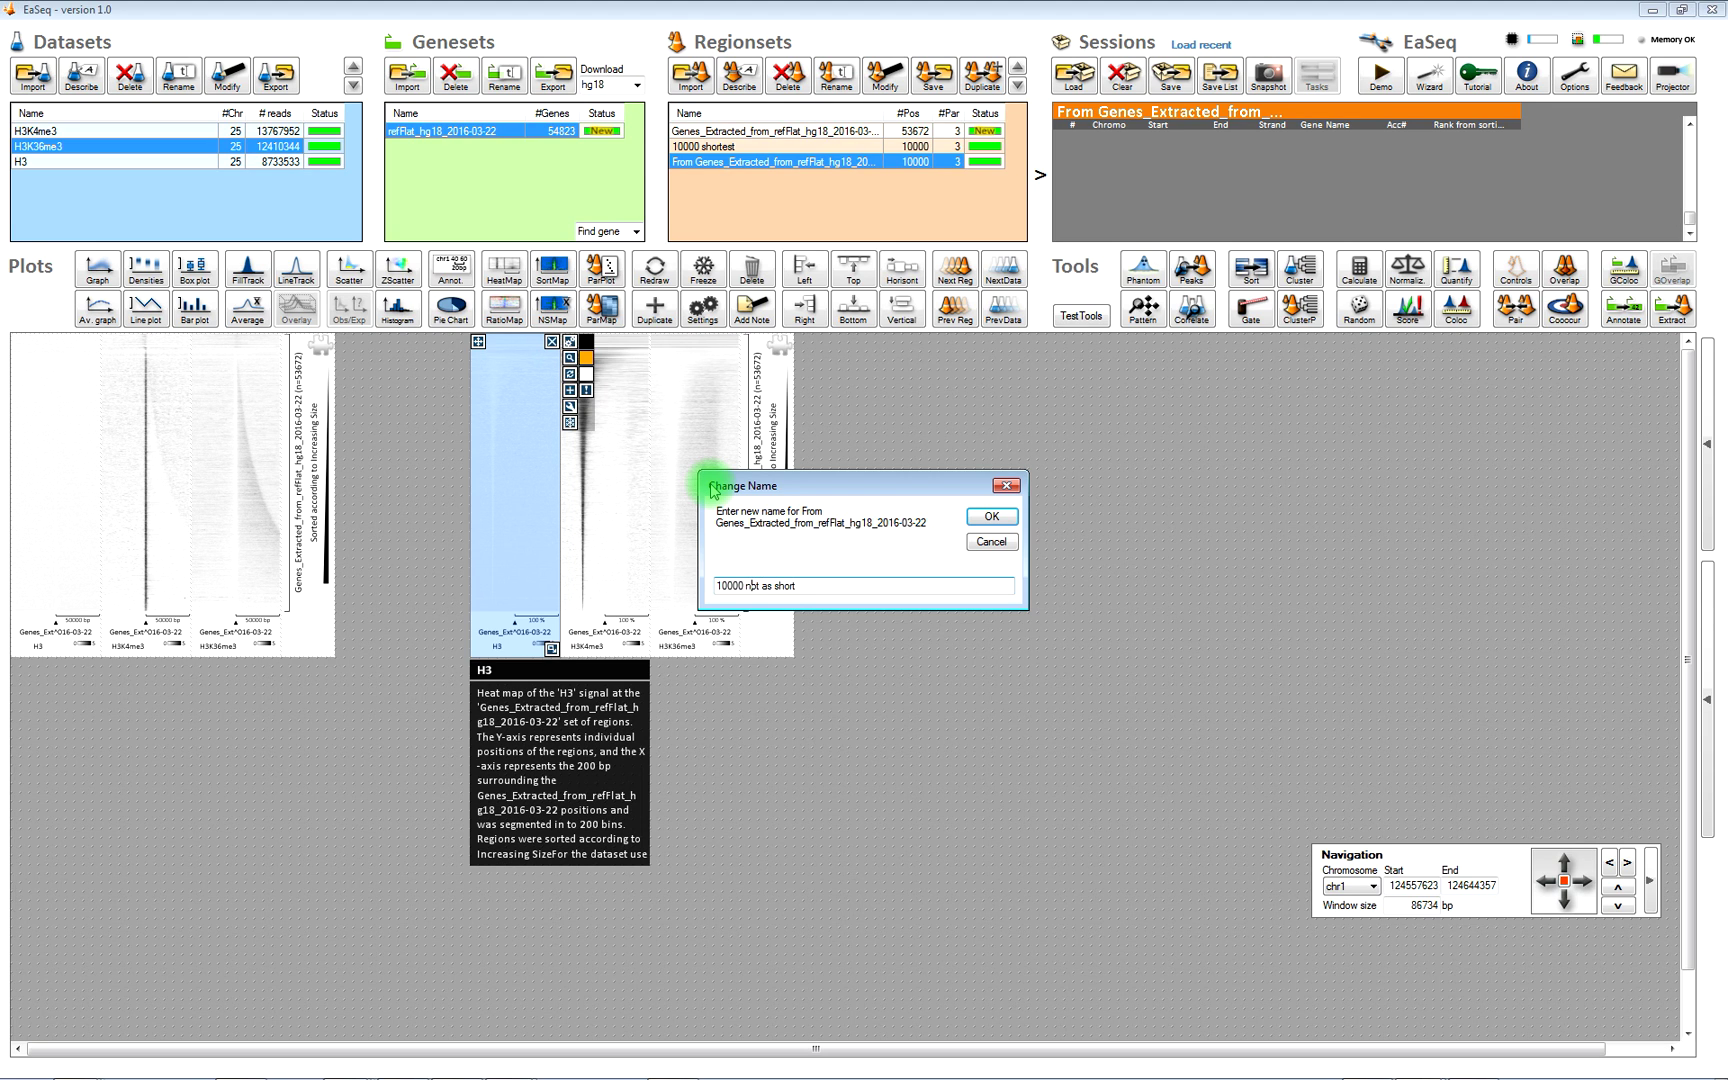
type("short but")
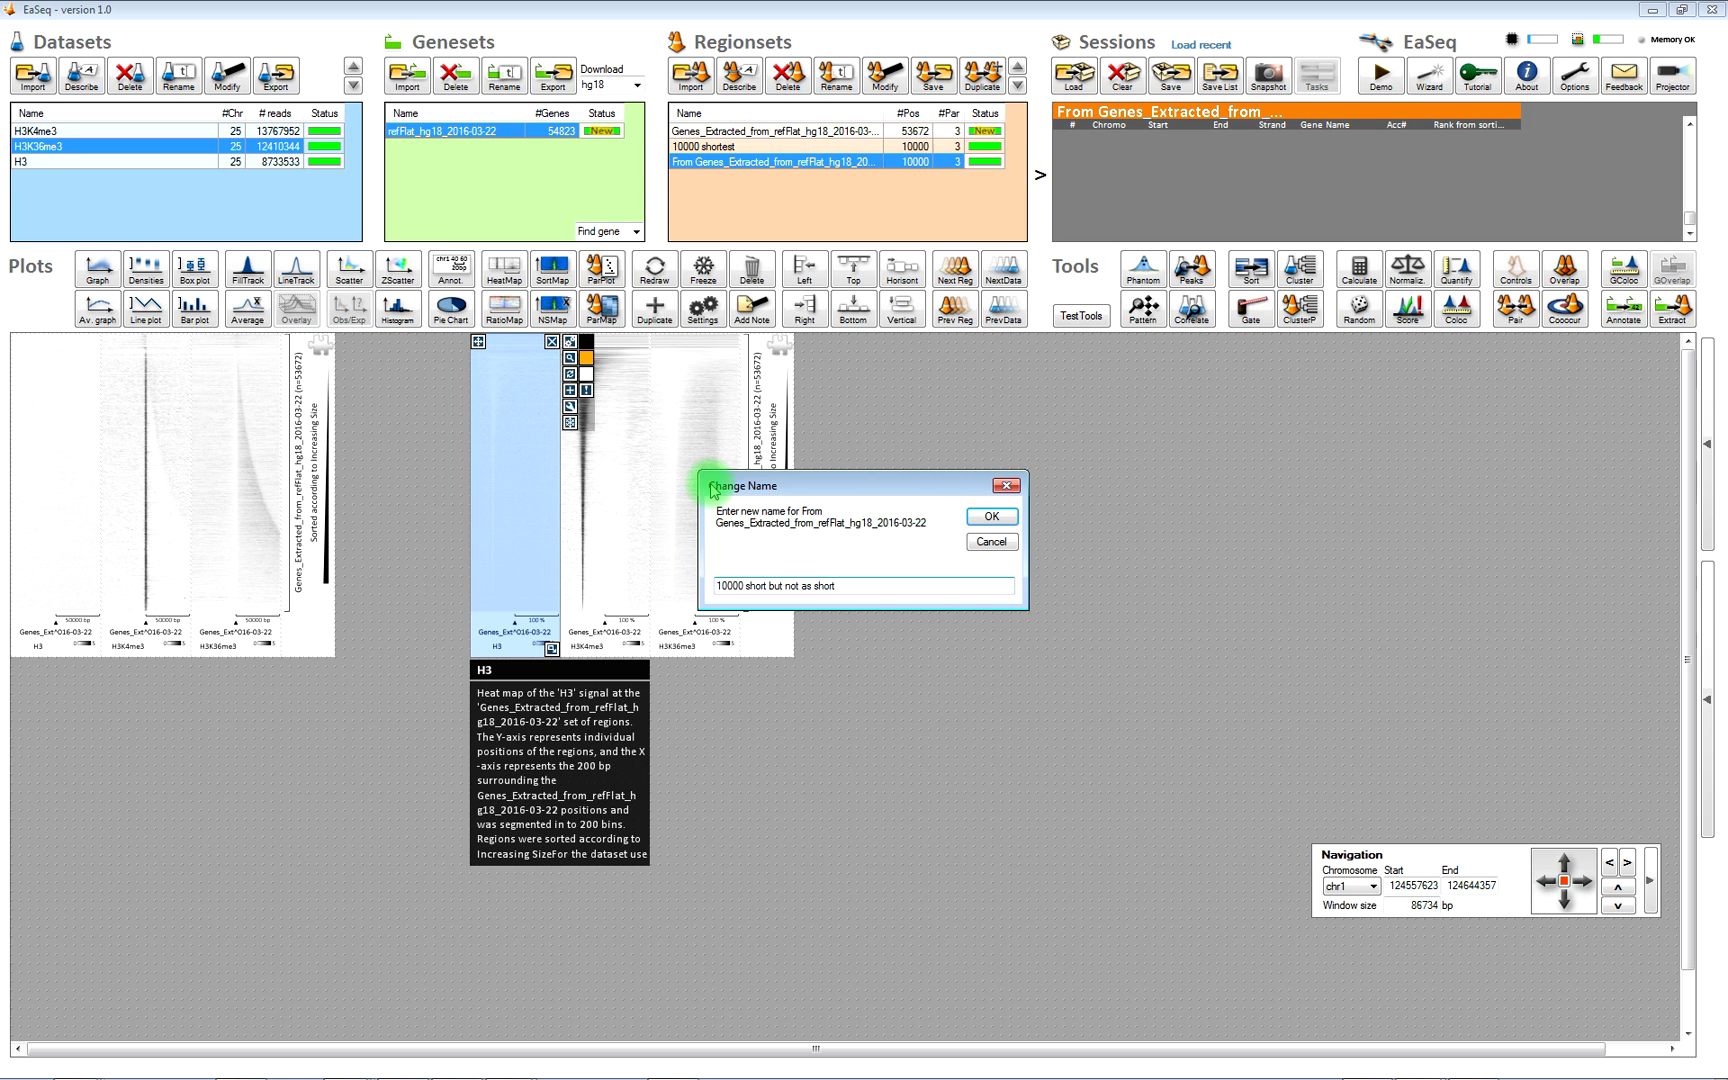
left_click(978, 514)
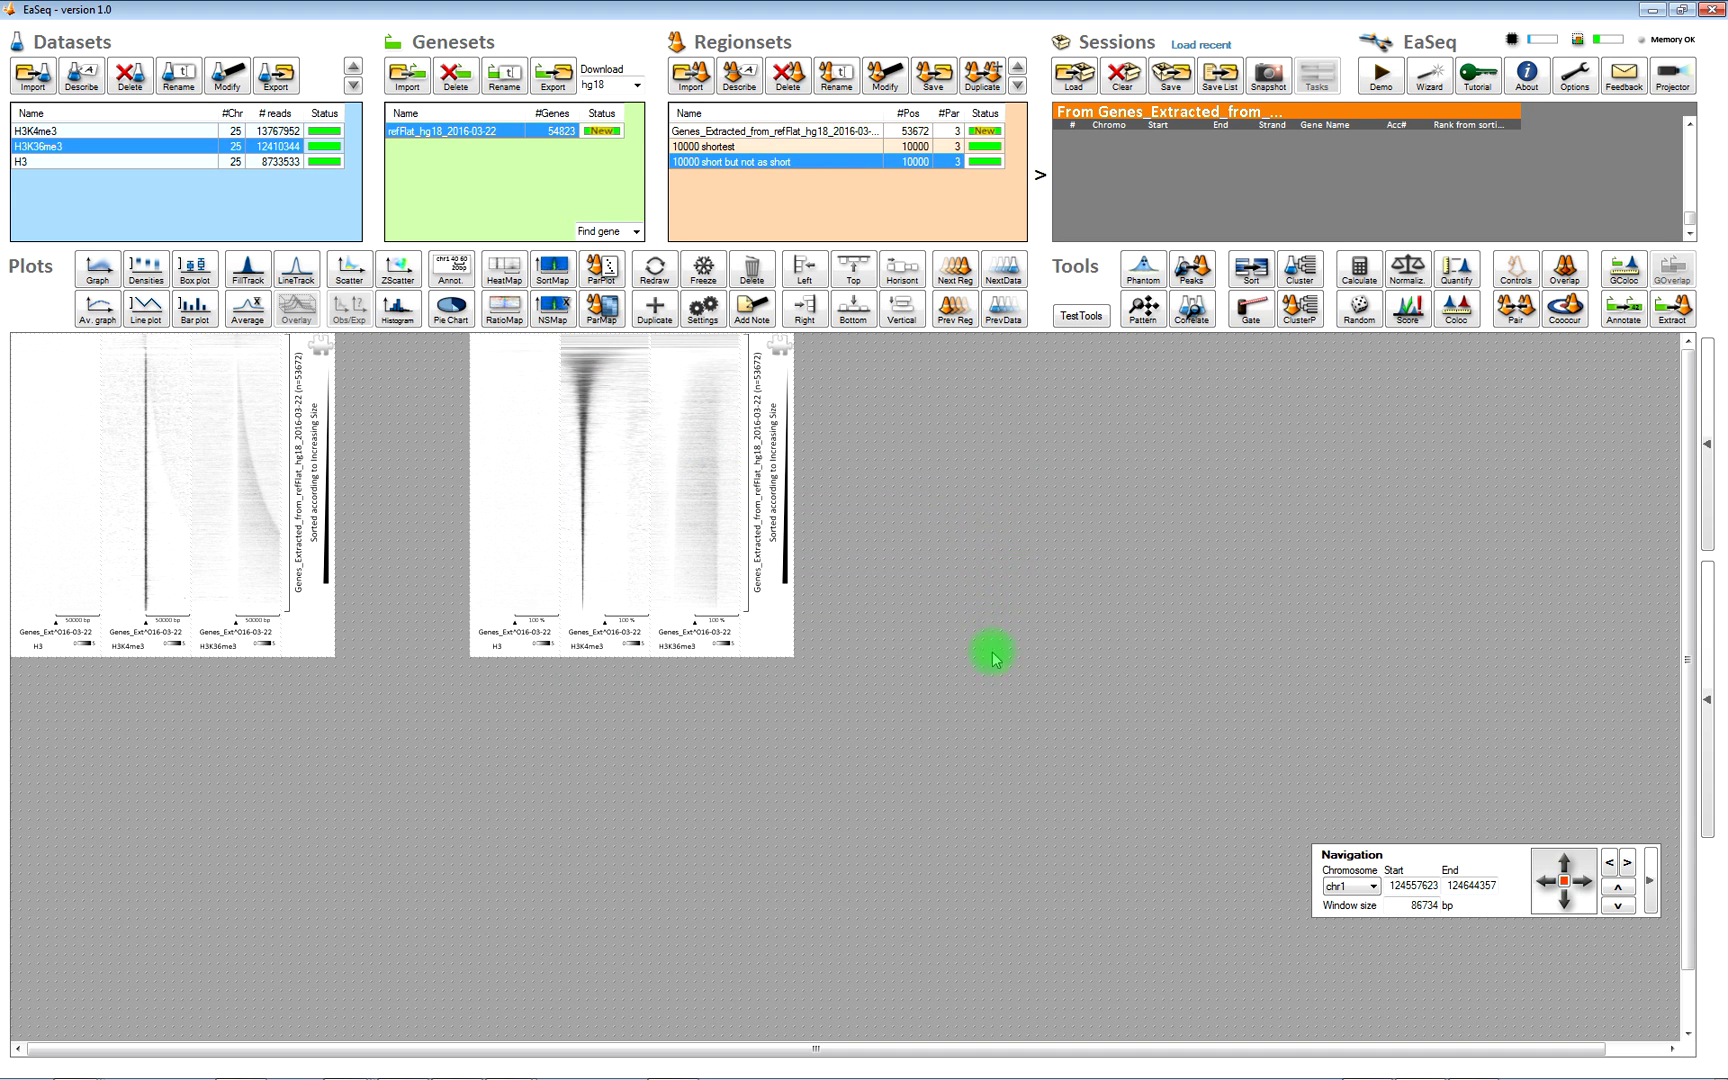
left_click_drag(993, 657, 46, 482)
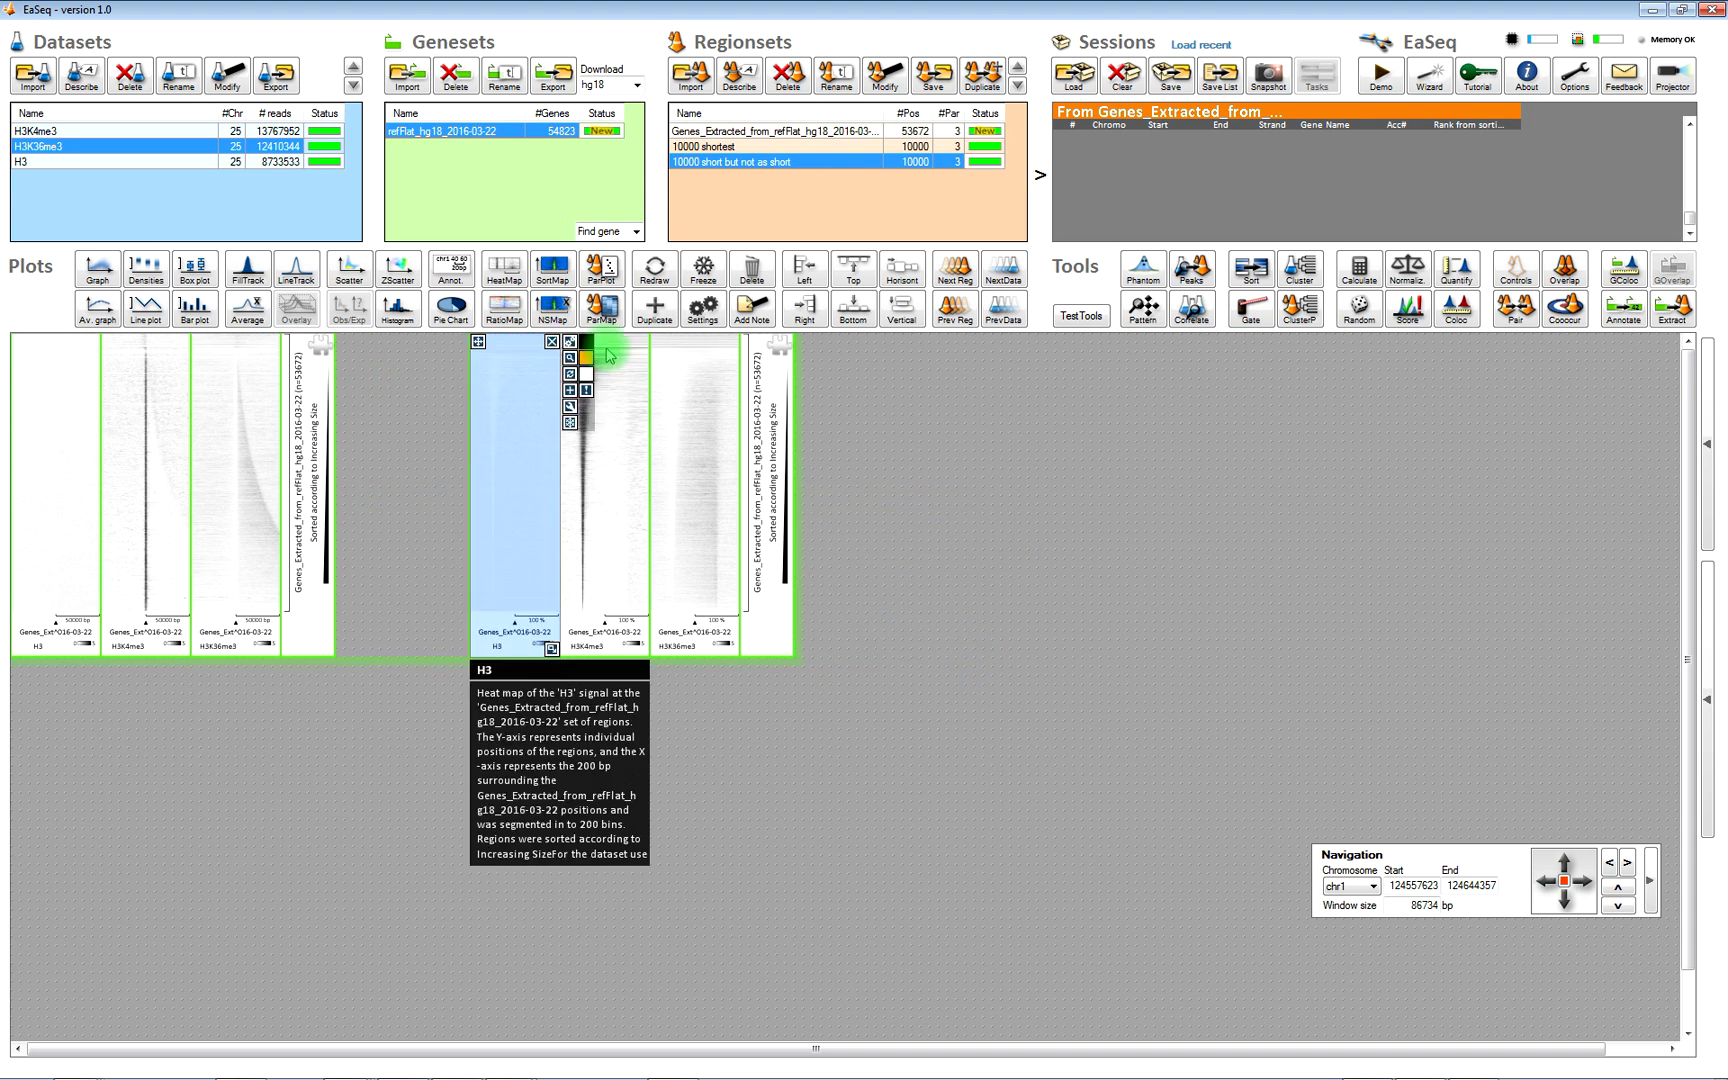
Step: Duplicate both heatmap groups and switch the copies to the '10000 short but not as short' regionset
left_click(655, 306)
left_click(82, 762)
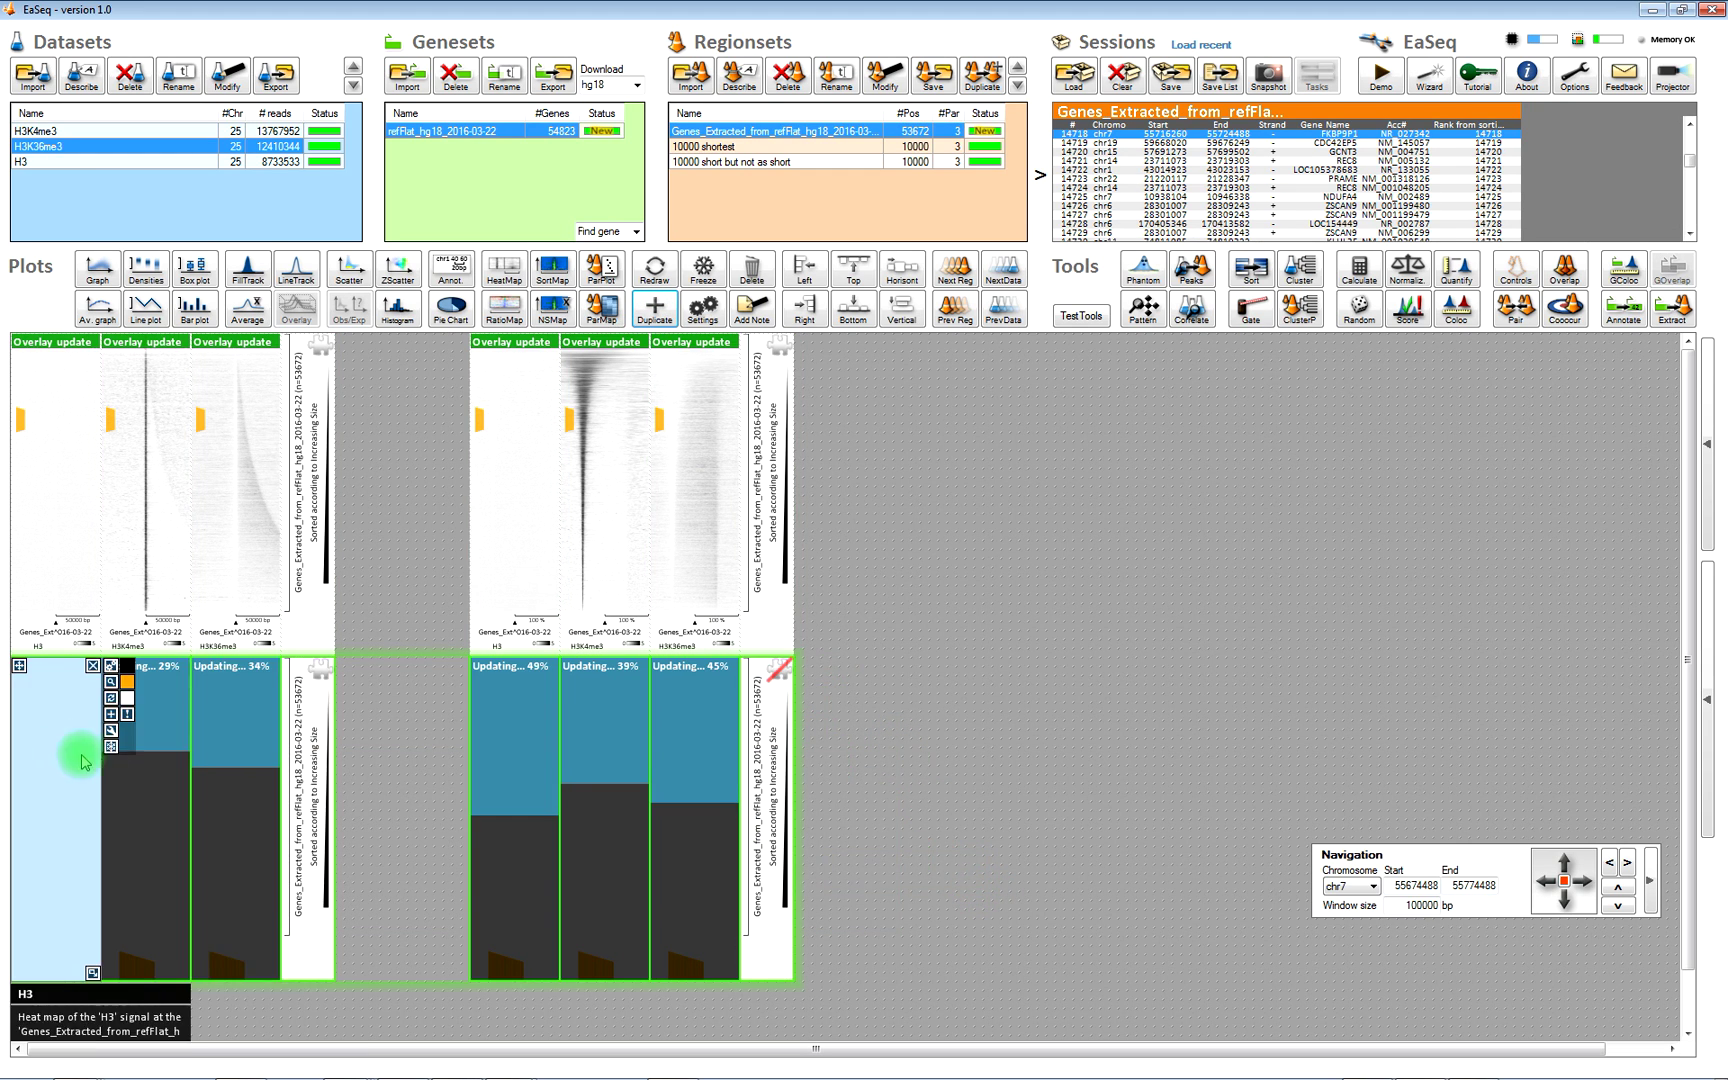
left_click(951, 266)
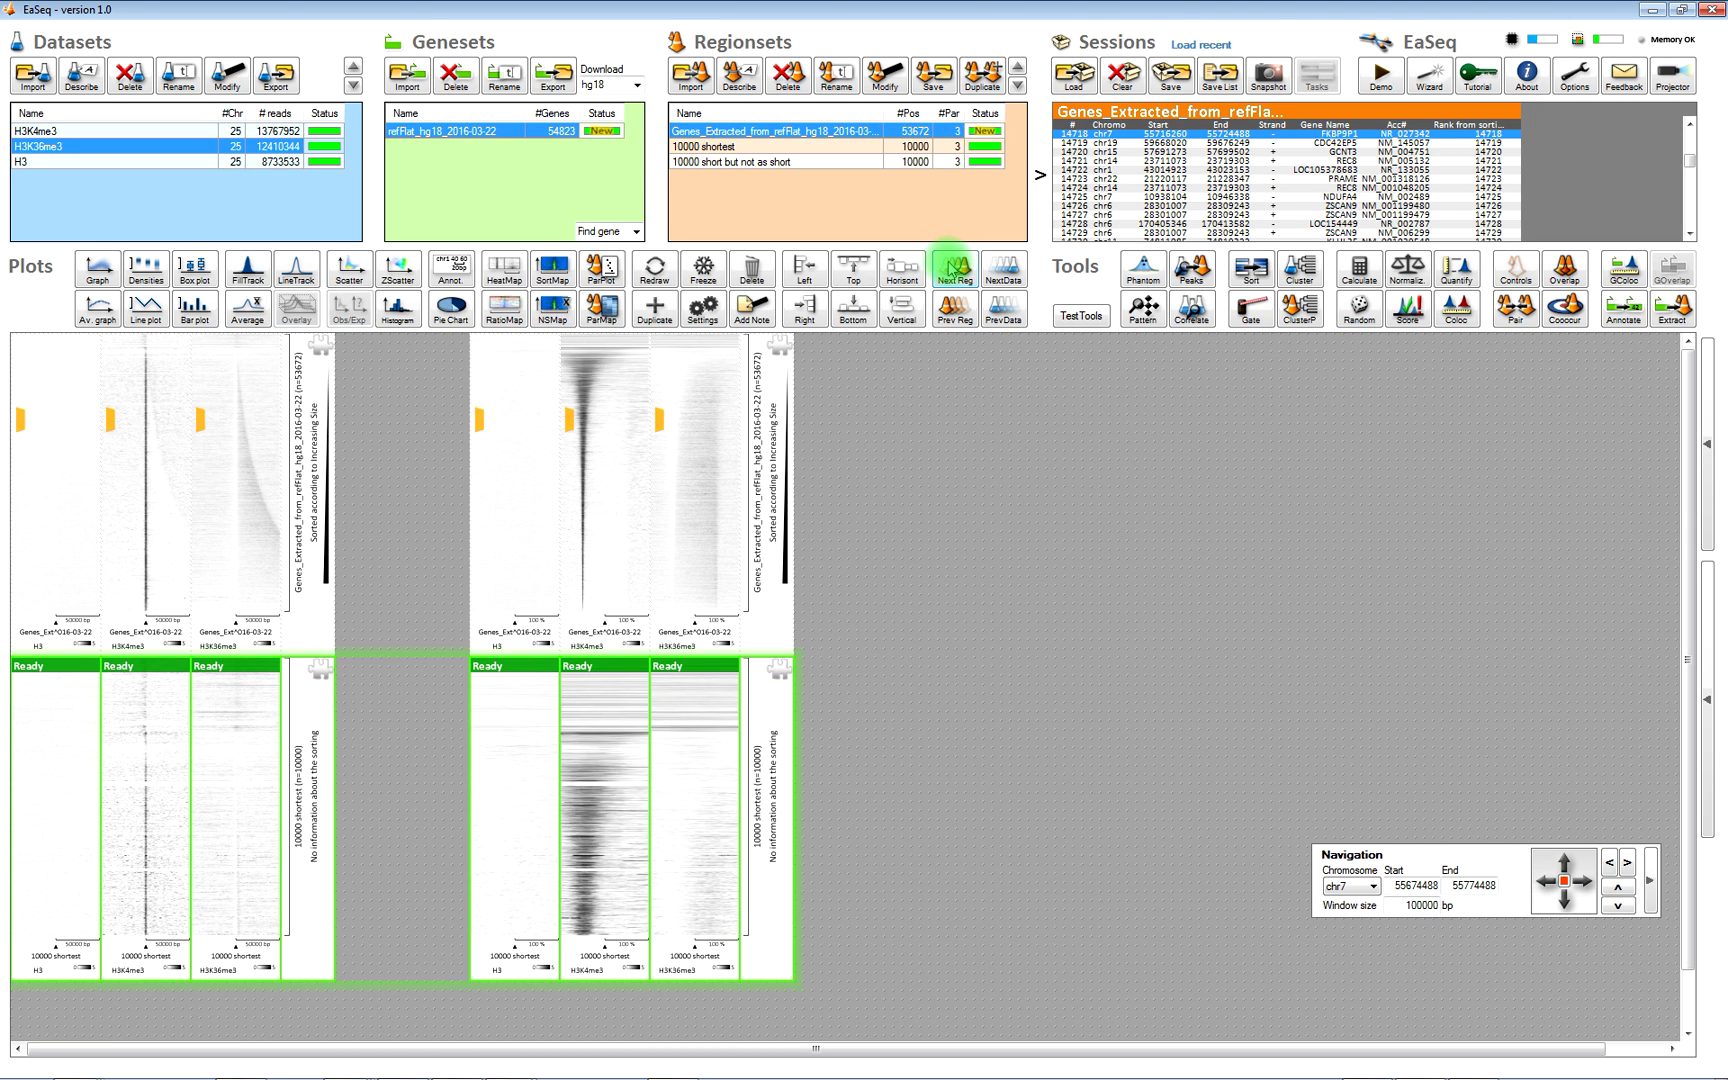
left_click(951, 266)
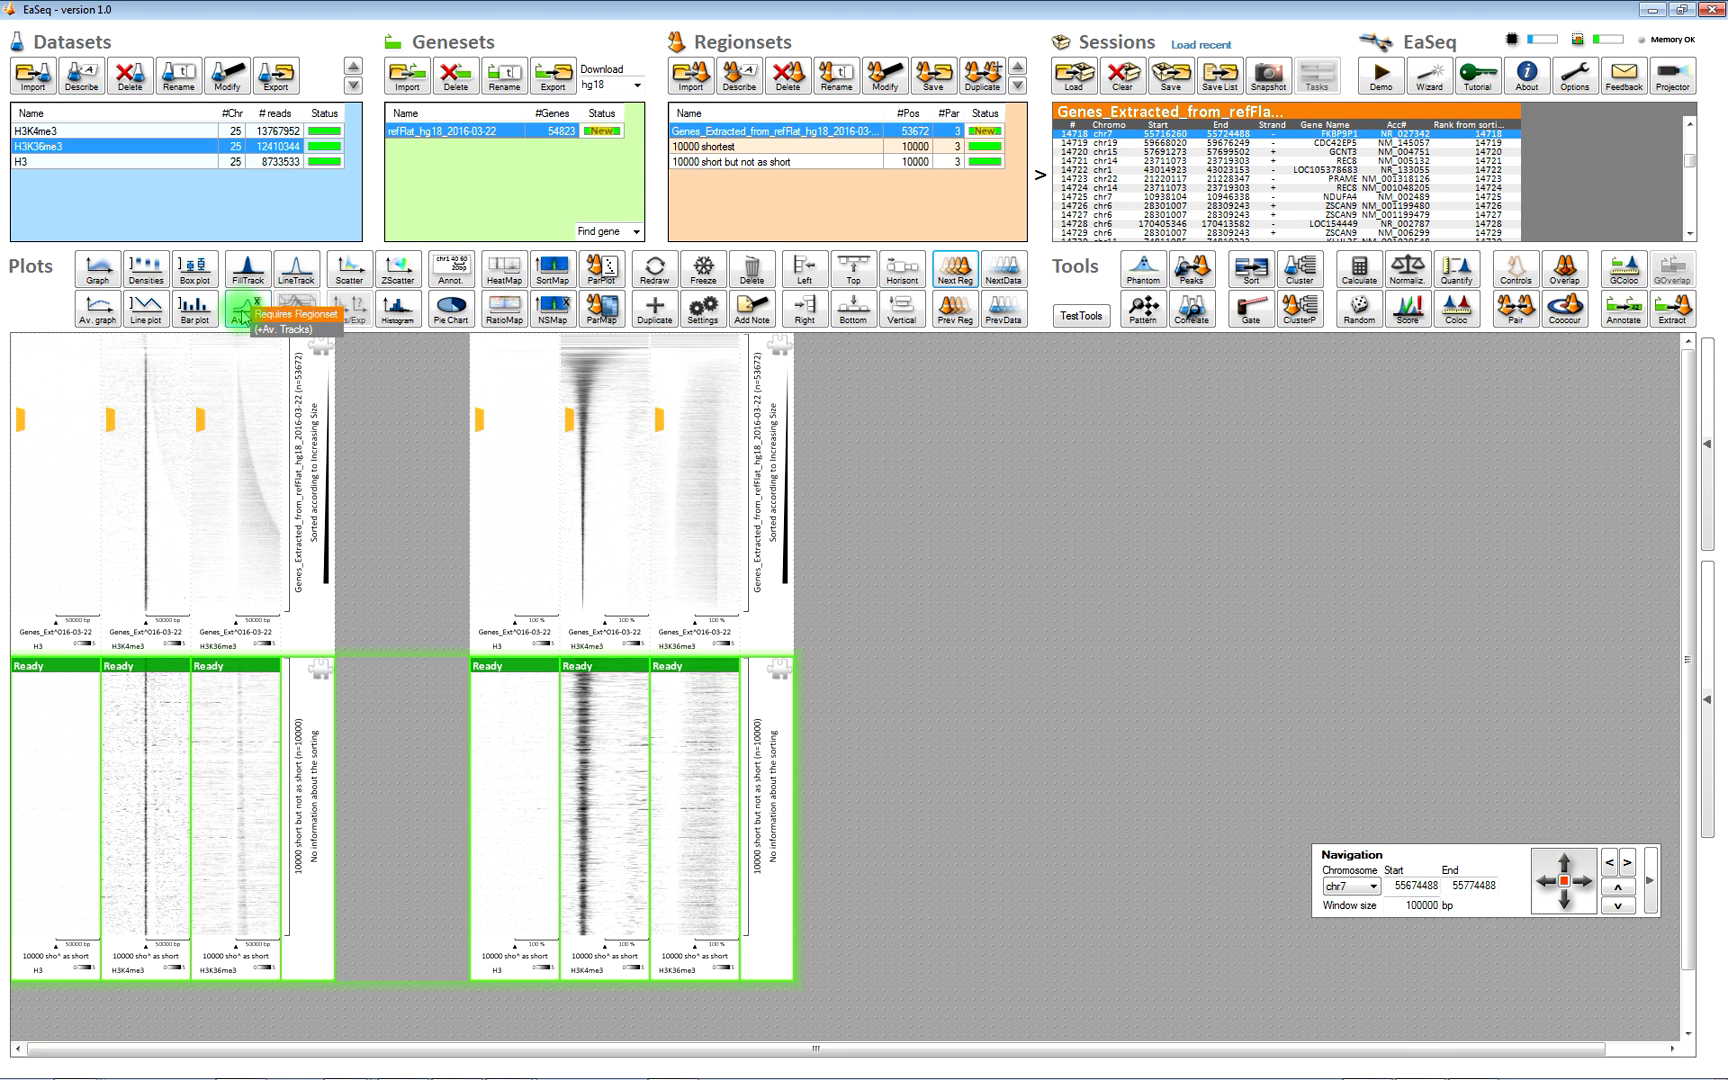
left_click(242, 313)
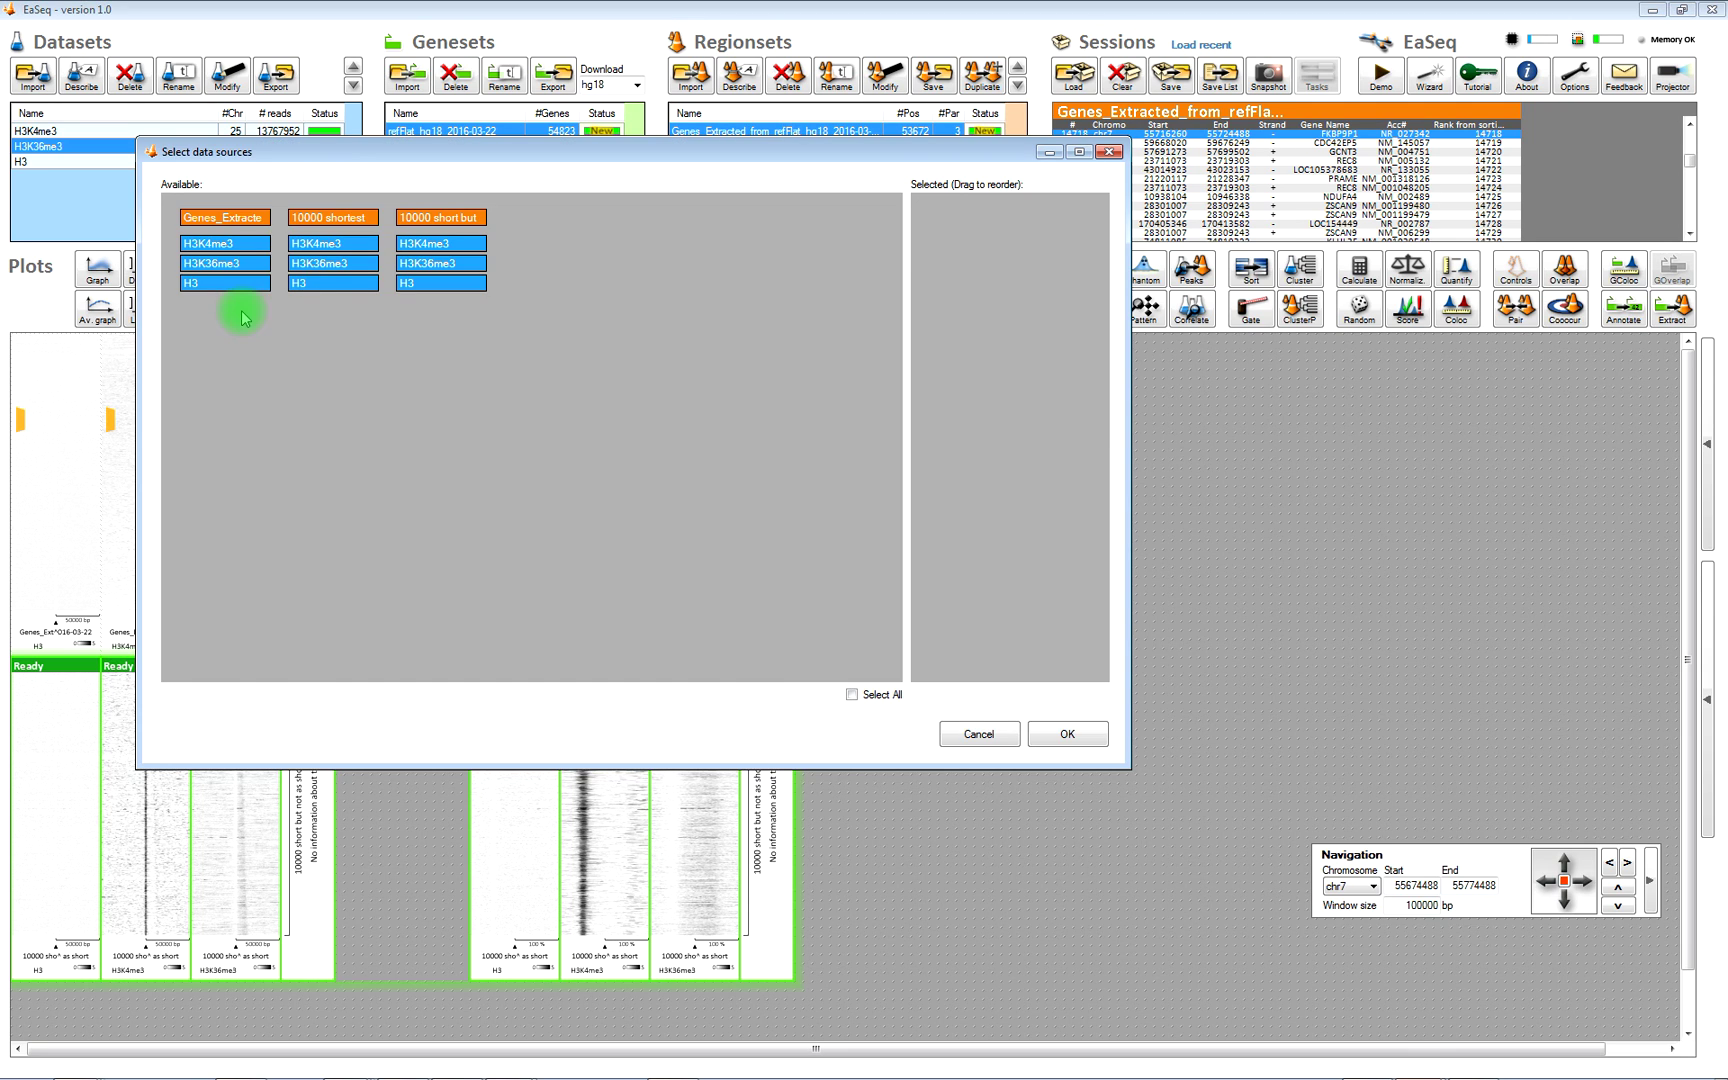
Step: Add H3K4me3 average tracks for all genes, 10000 shortest and 10000 short but not as short
left_click(253, 251)
left_click(354, 249)
left_click(440, 248)
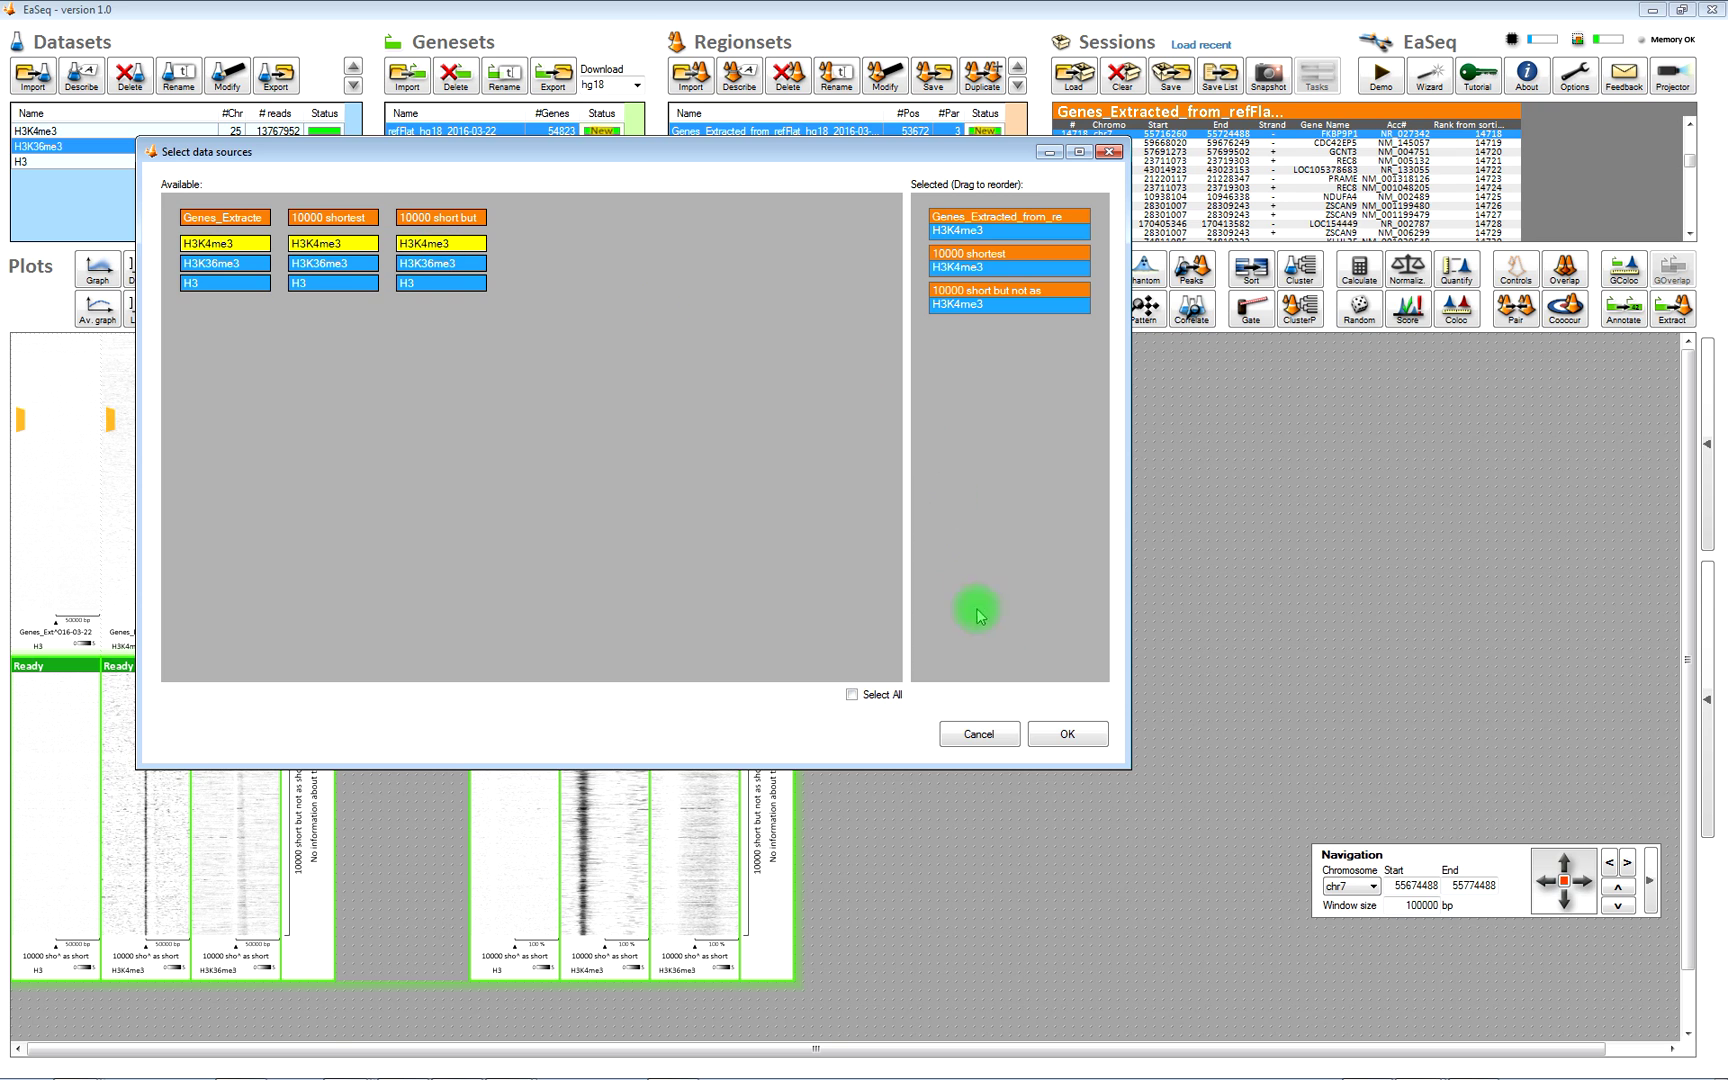
left_click(1062, 734)
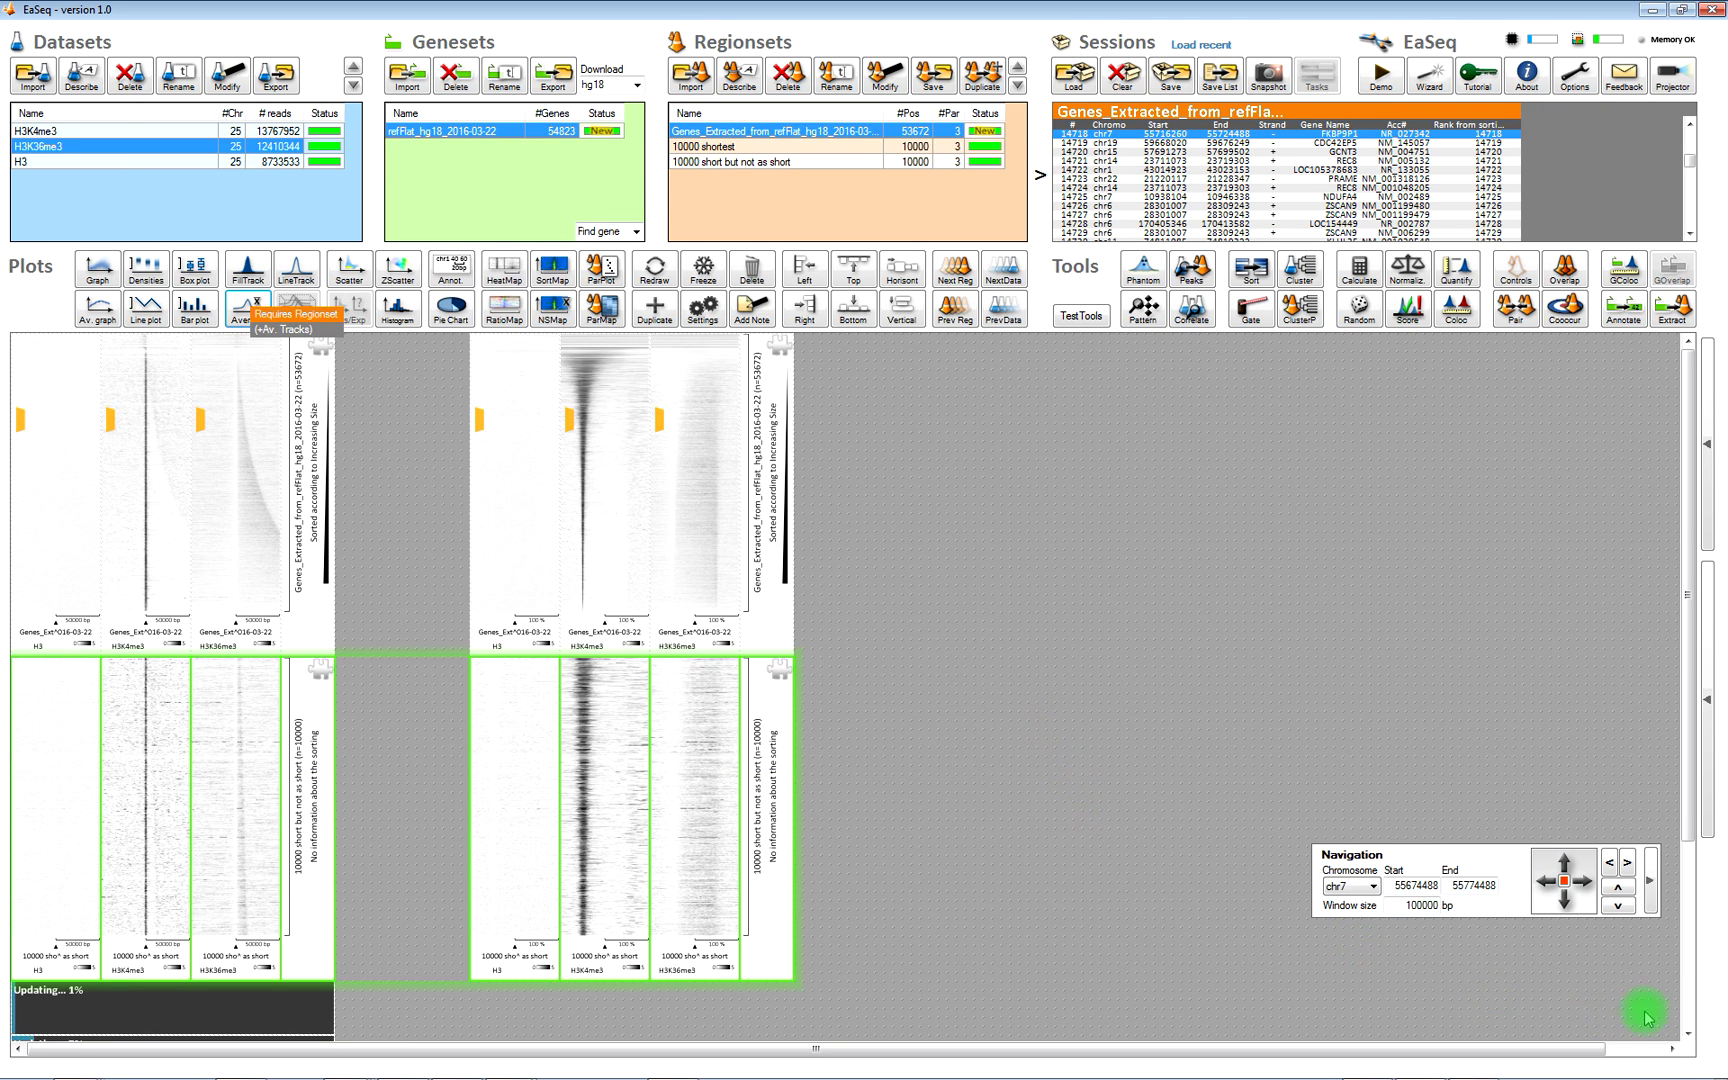
left_click_drag(494, 998, 817, 240)
Step: Centre the average tracks on region midpoints with a relative window size of 200
left_click(703, 310)
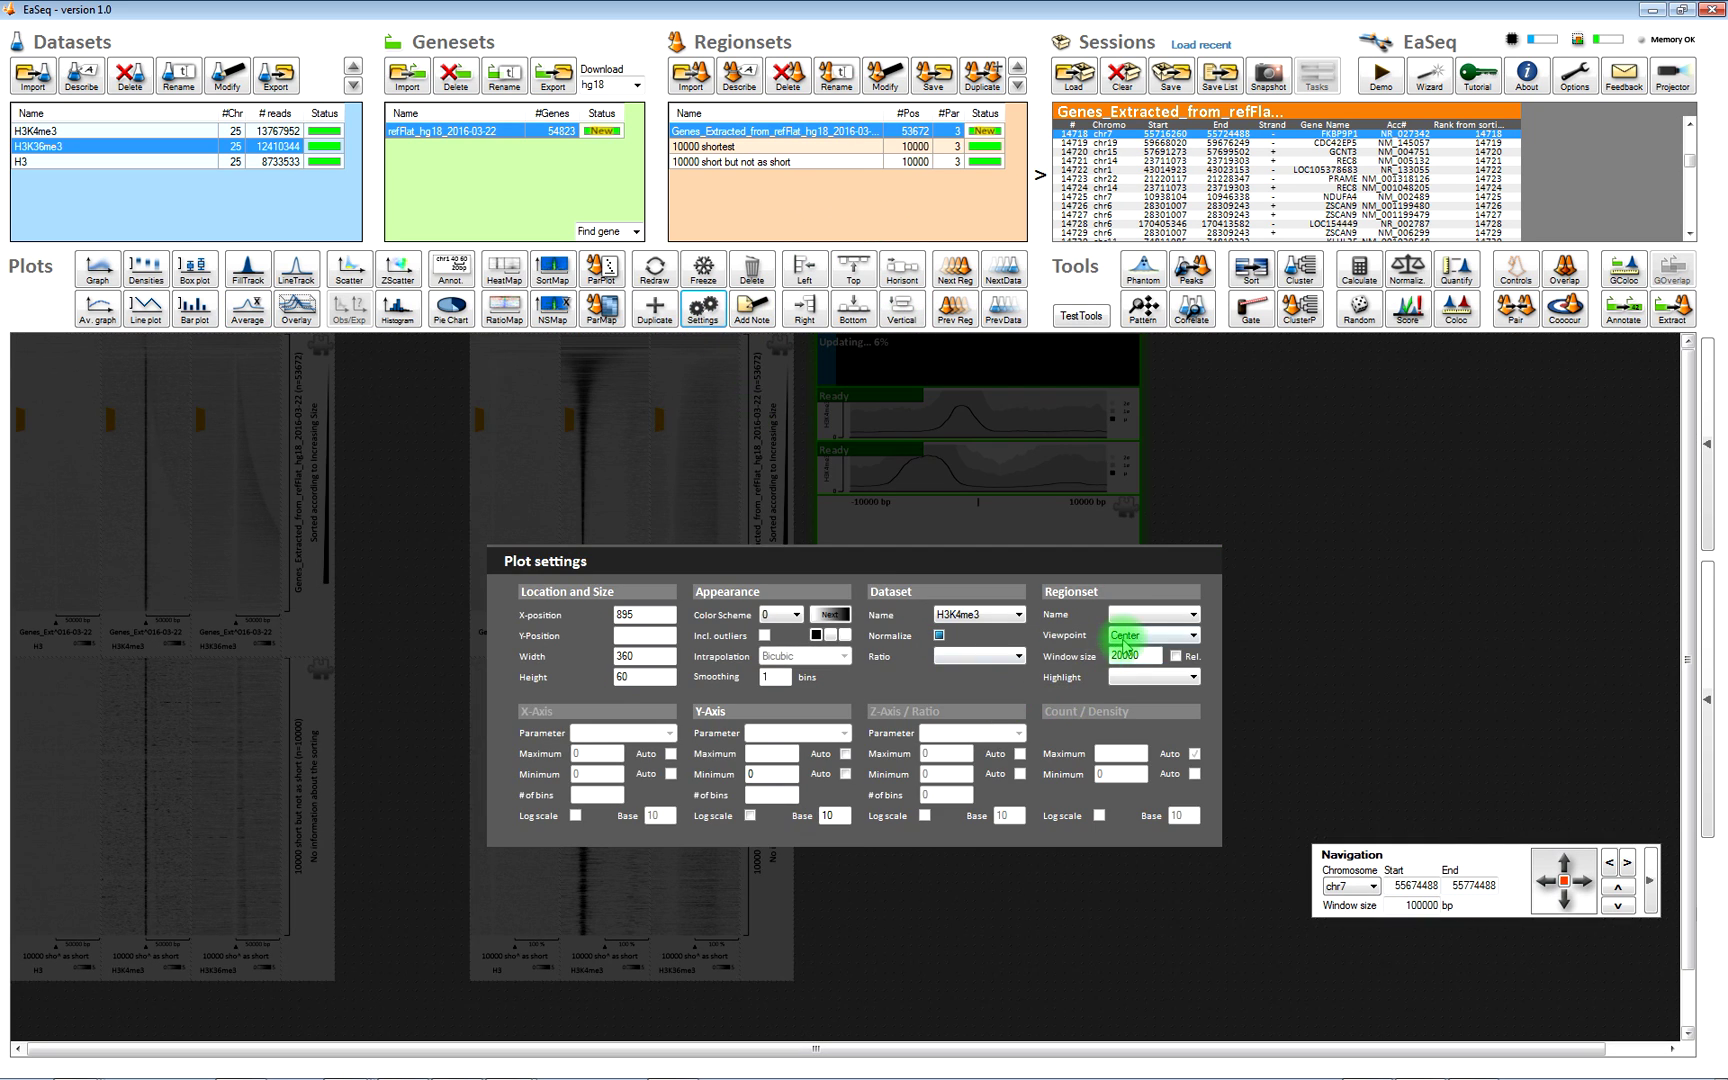
left_click(1124, 640)
left_click(1124, 662)
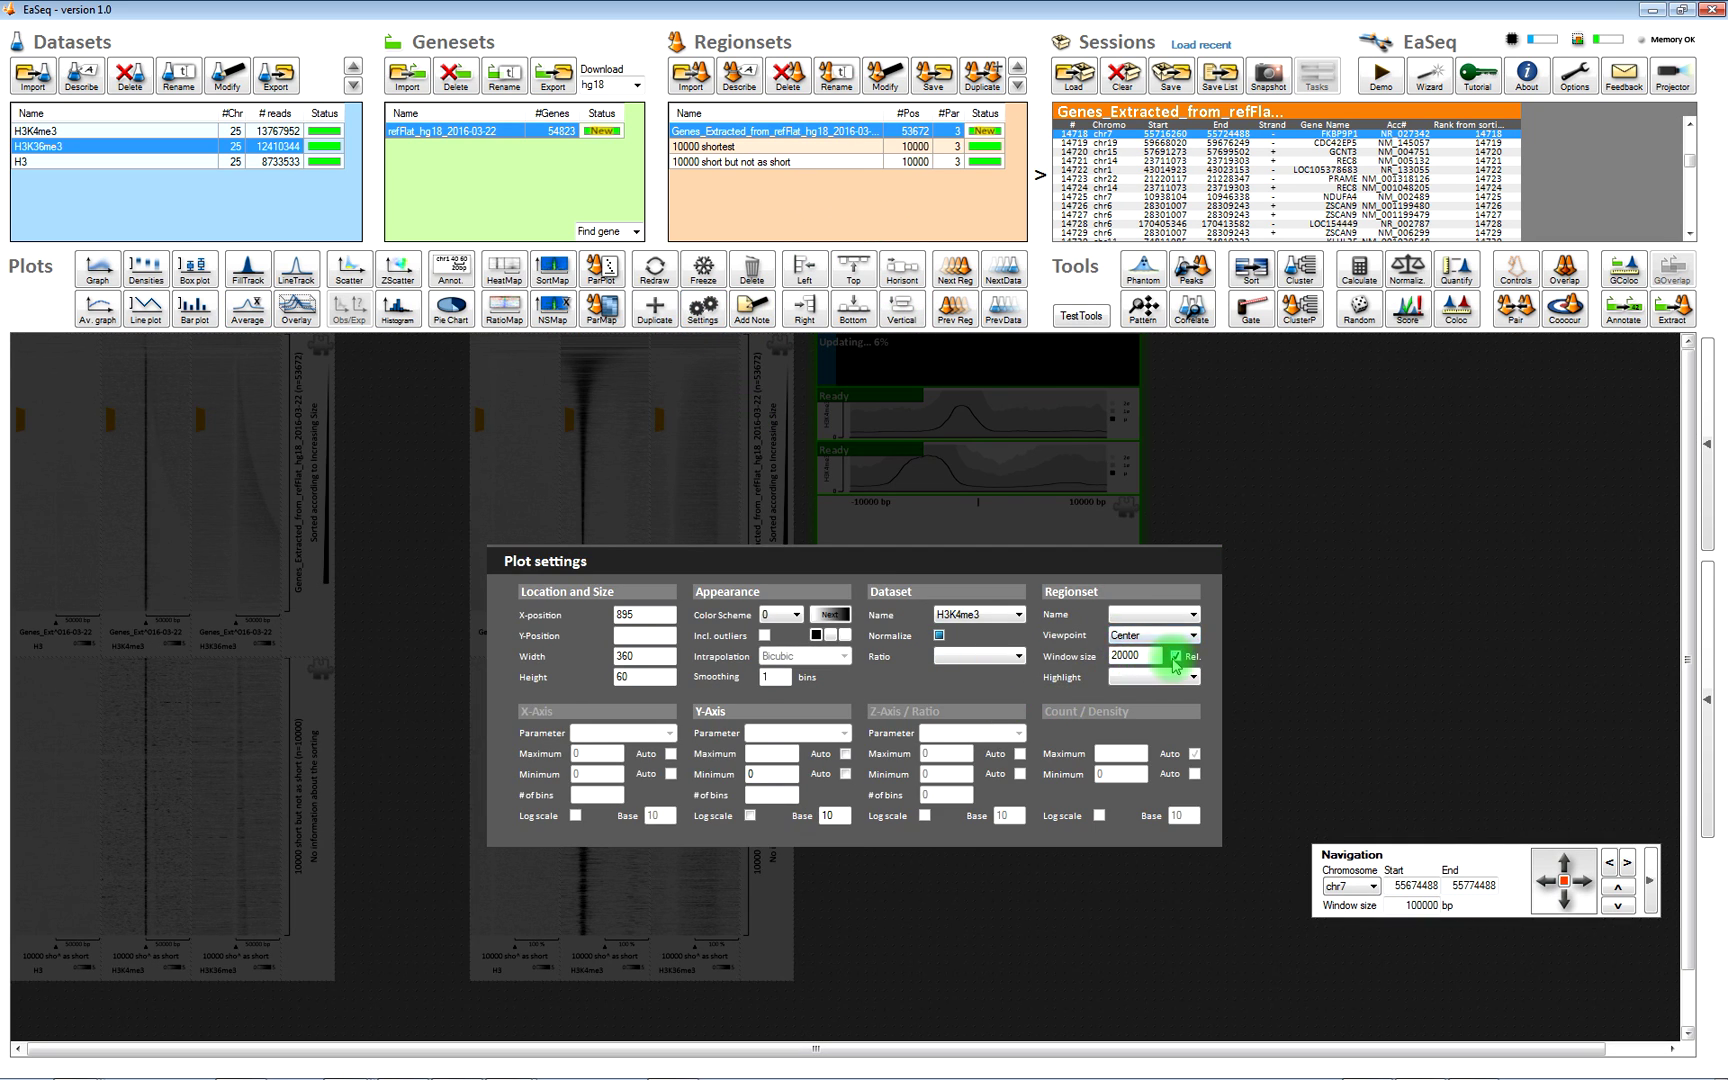
left_click(1135, 660)
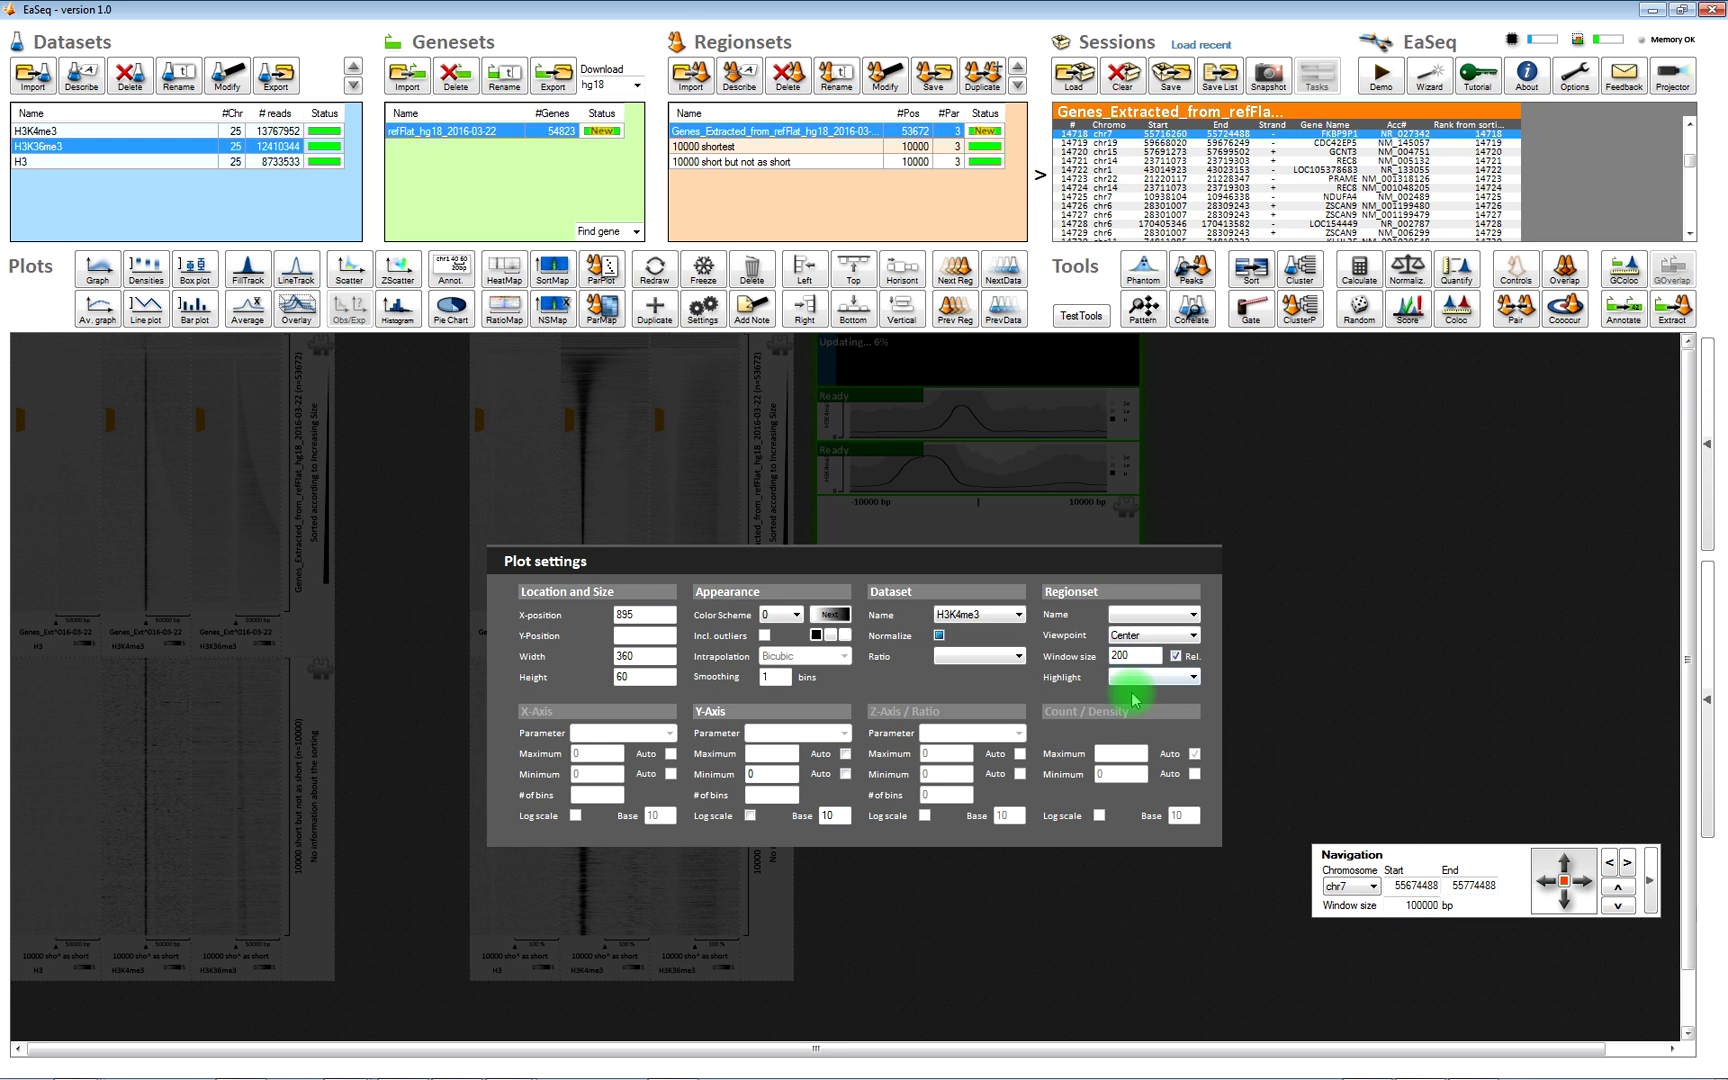
key("Return")
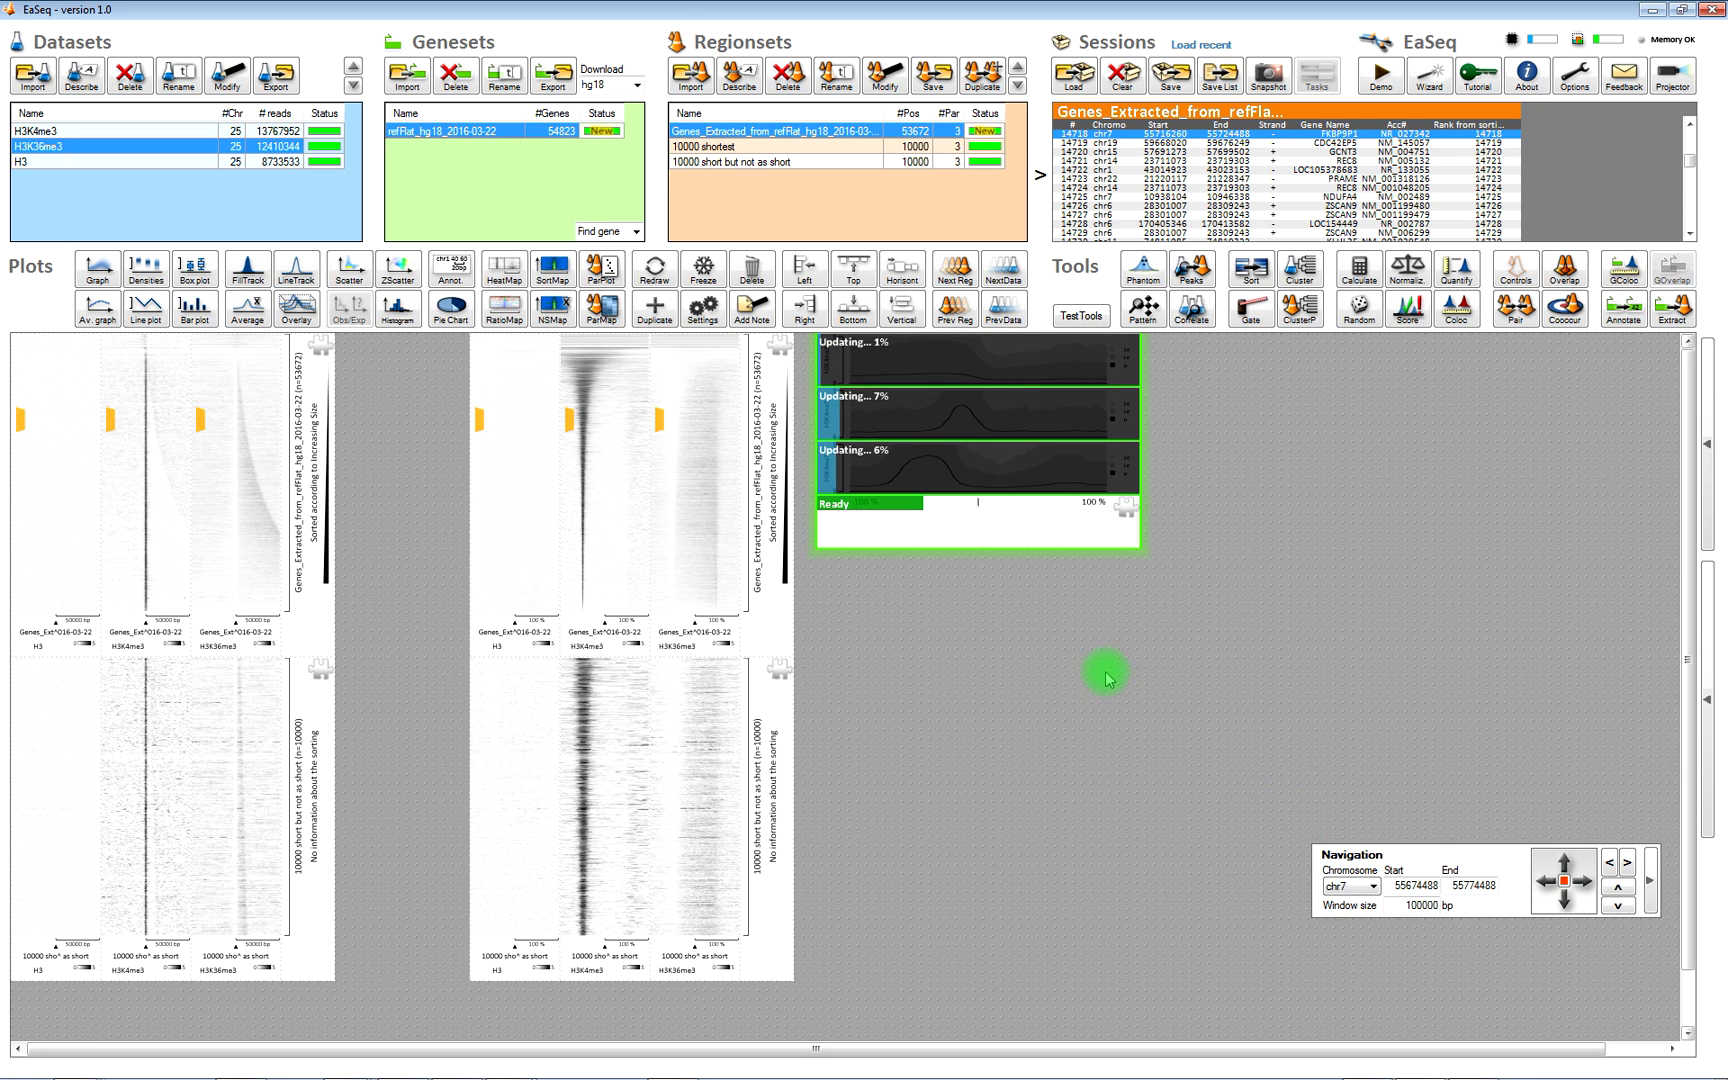